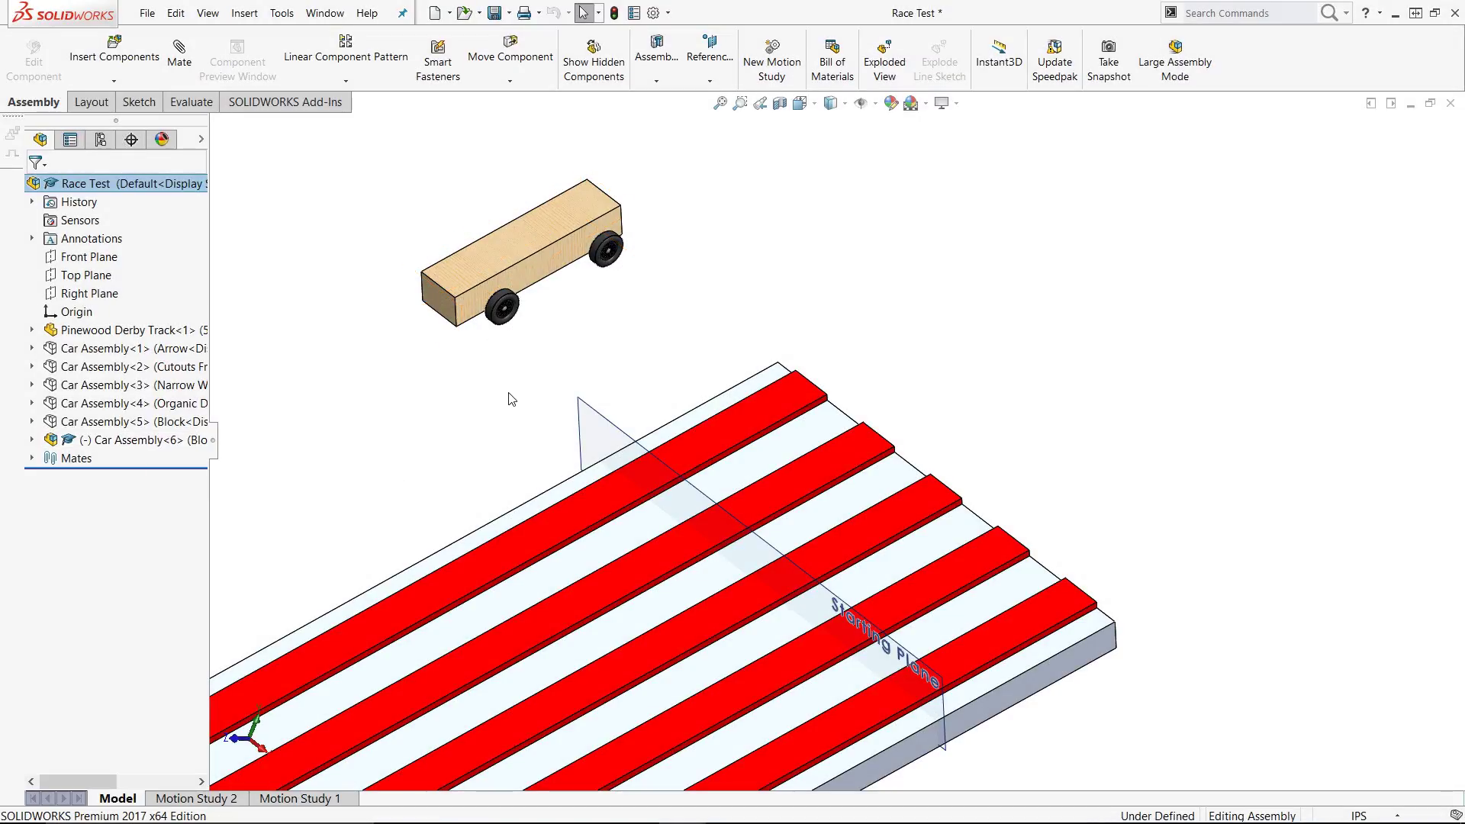
# Step: Switch Car Assembly<6> to its Organic Design configuration and start a new mate
pyautogui.rightClick(157, 443)
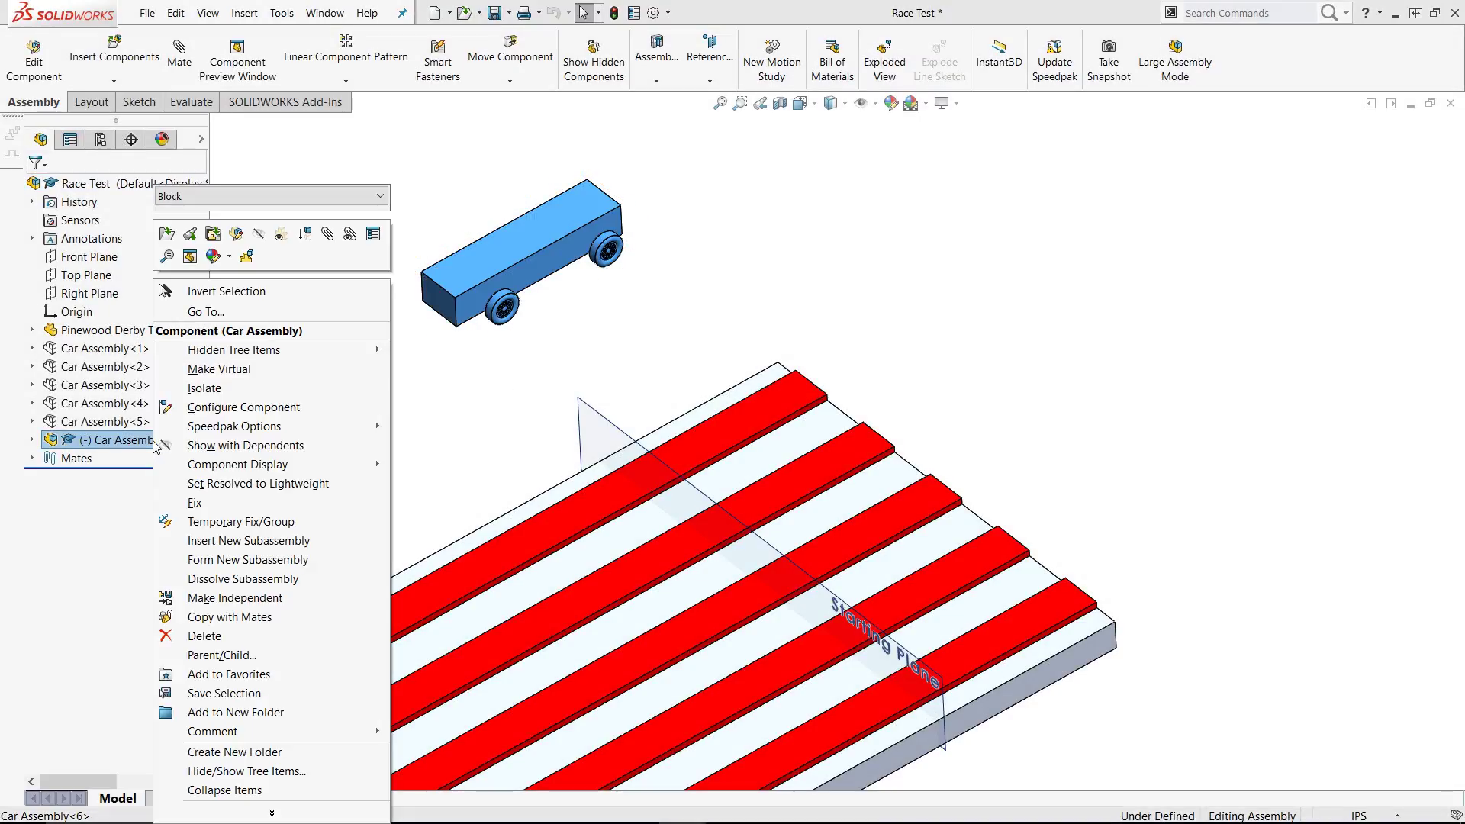
pyautogui.click(334, 198)
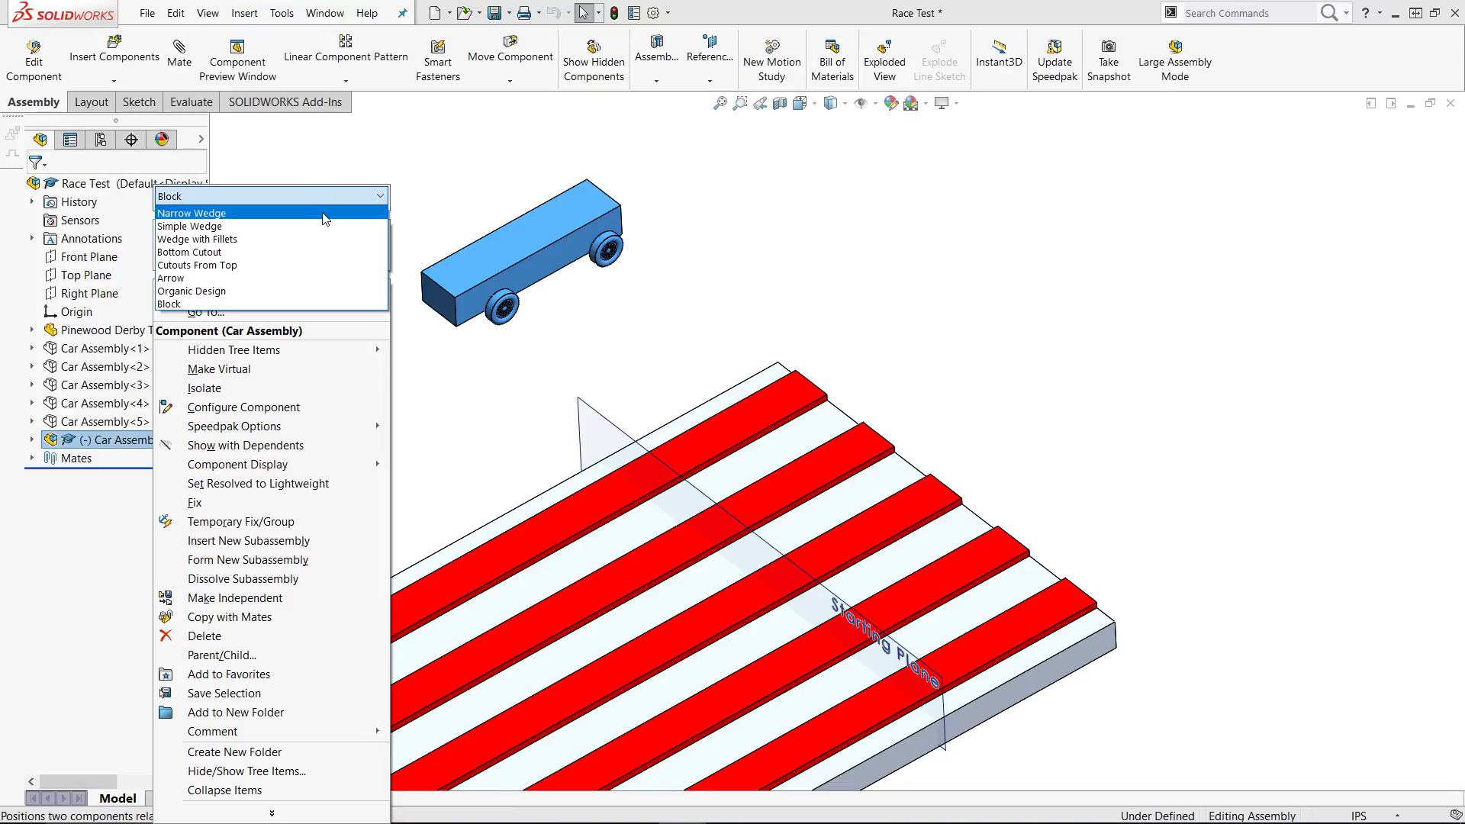
pyautogui.click(246, 291)
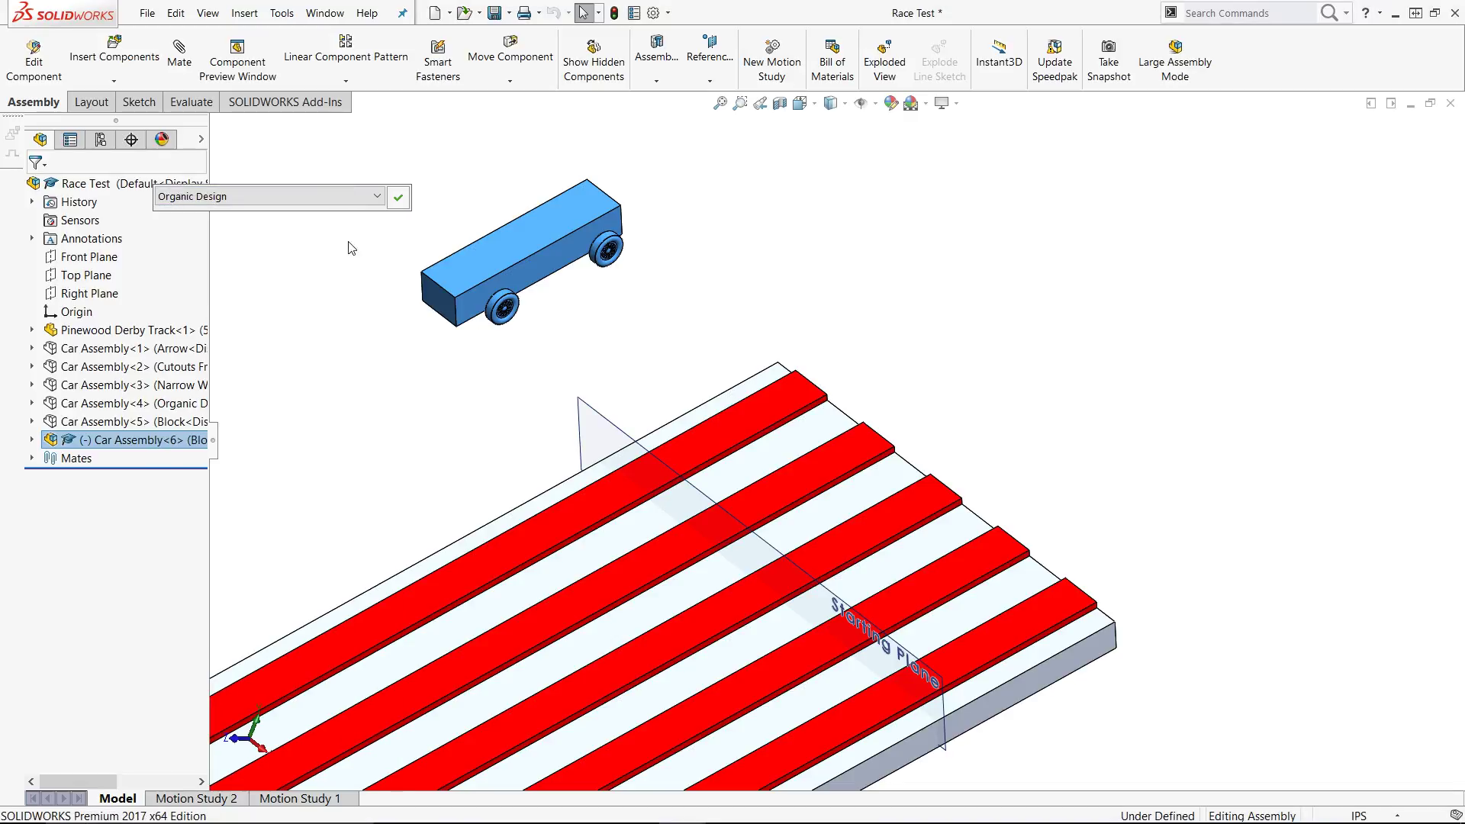
pyautogui.click(398, 198)
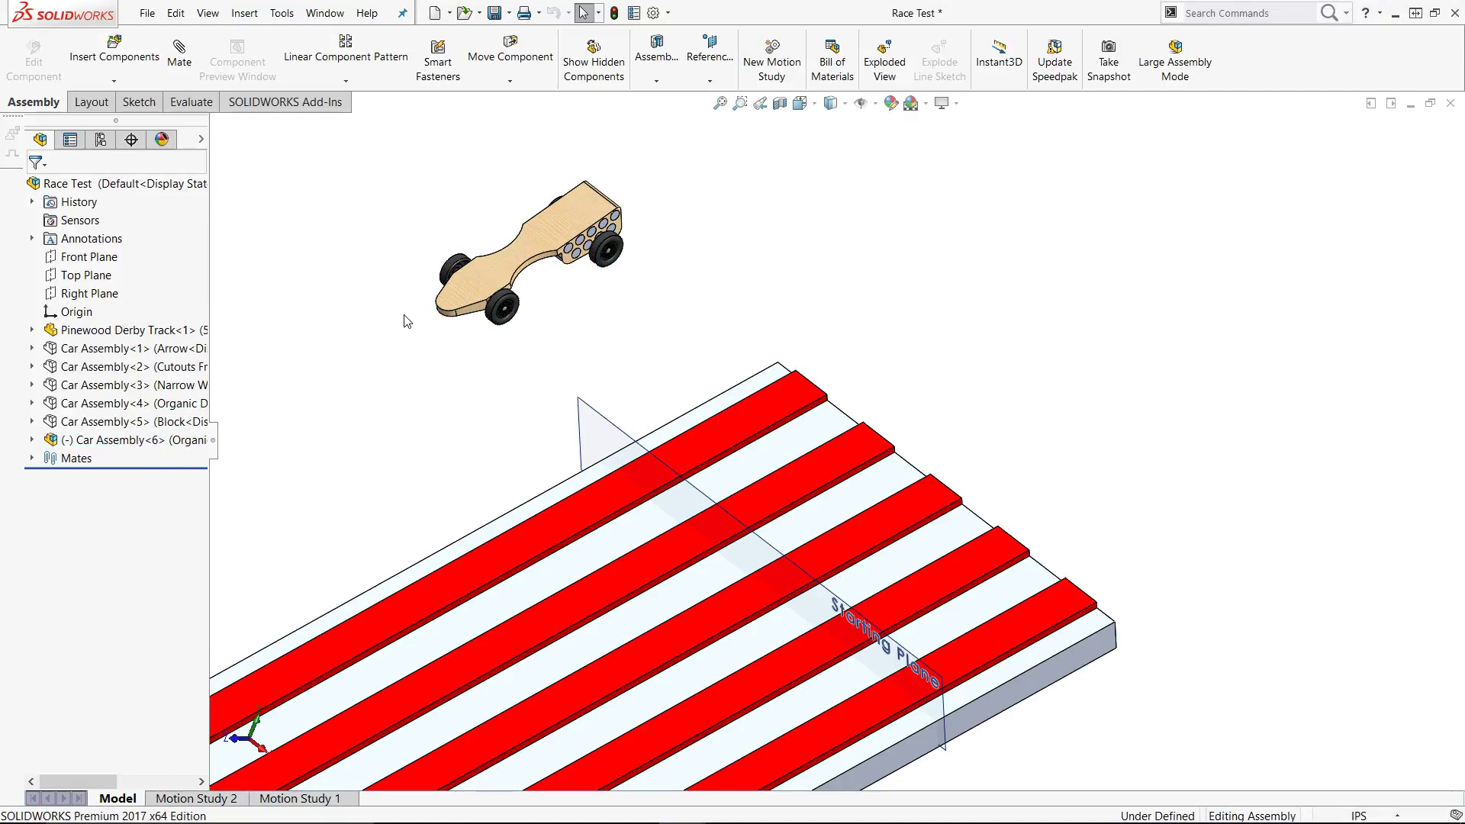
pyautogui.click(191, 76)
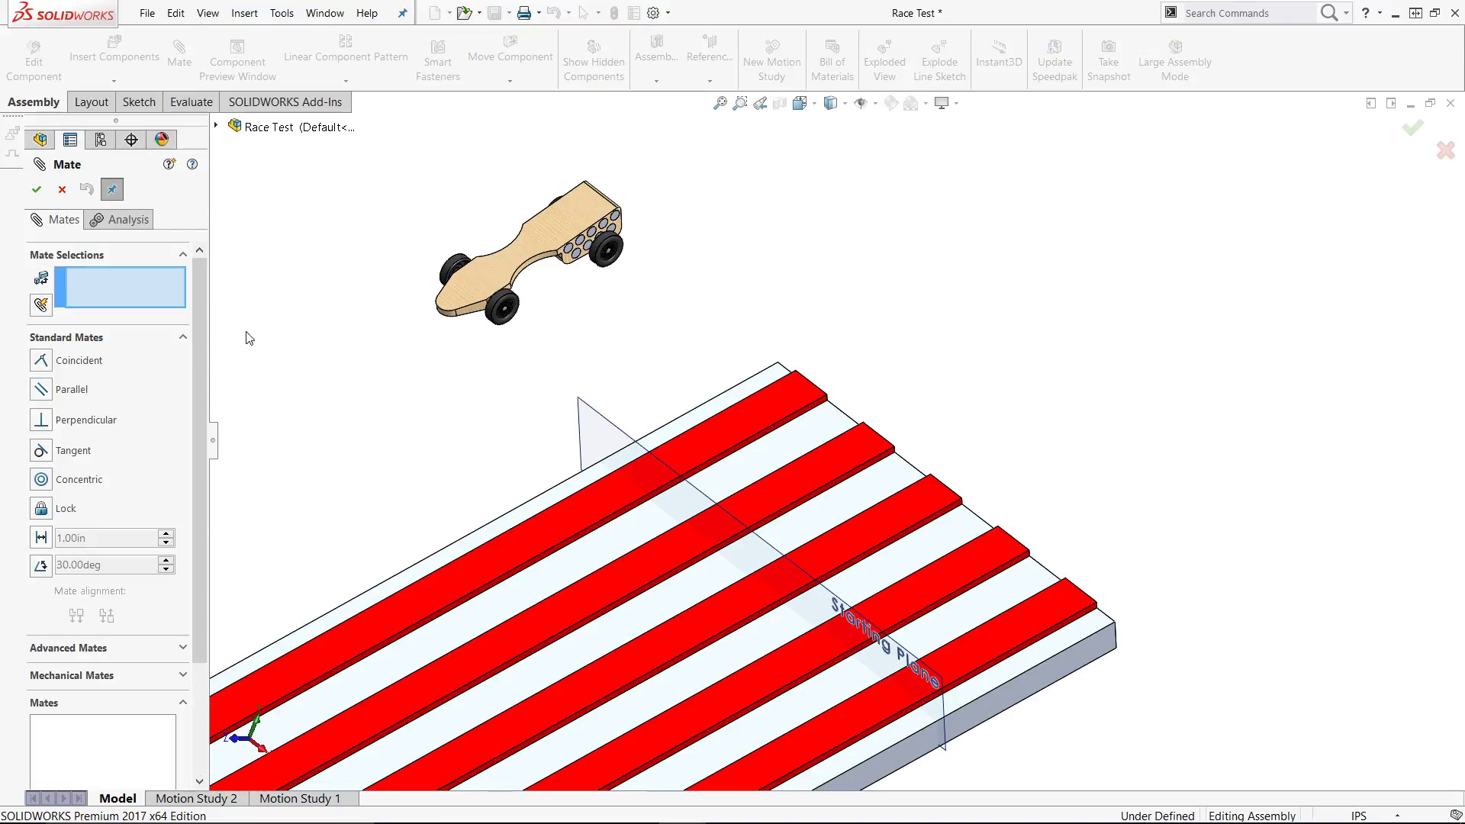
# Step: Choose an advanced Width mate and select the lane's two guide faces on the track
pyautogui.click(103, 338)
pyautogui.click(71, 371)
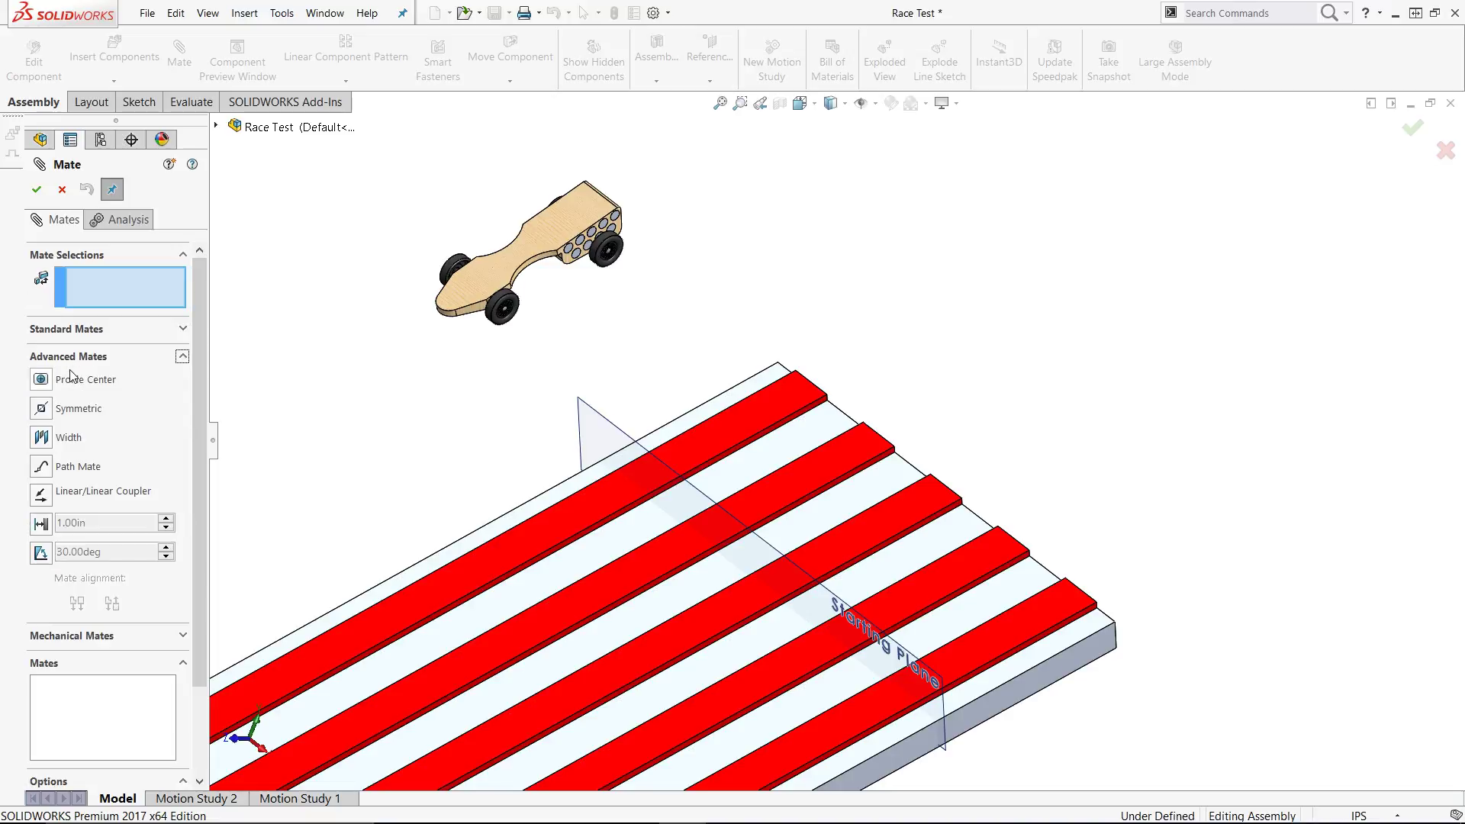
pyautogui.click(41, 438)
pyautogui.rightClick(807, 533)
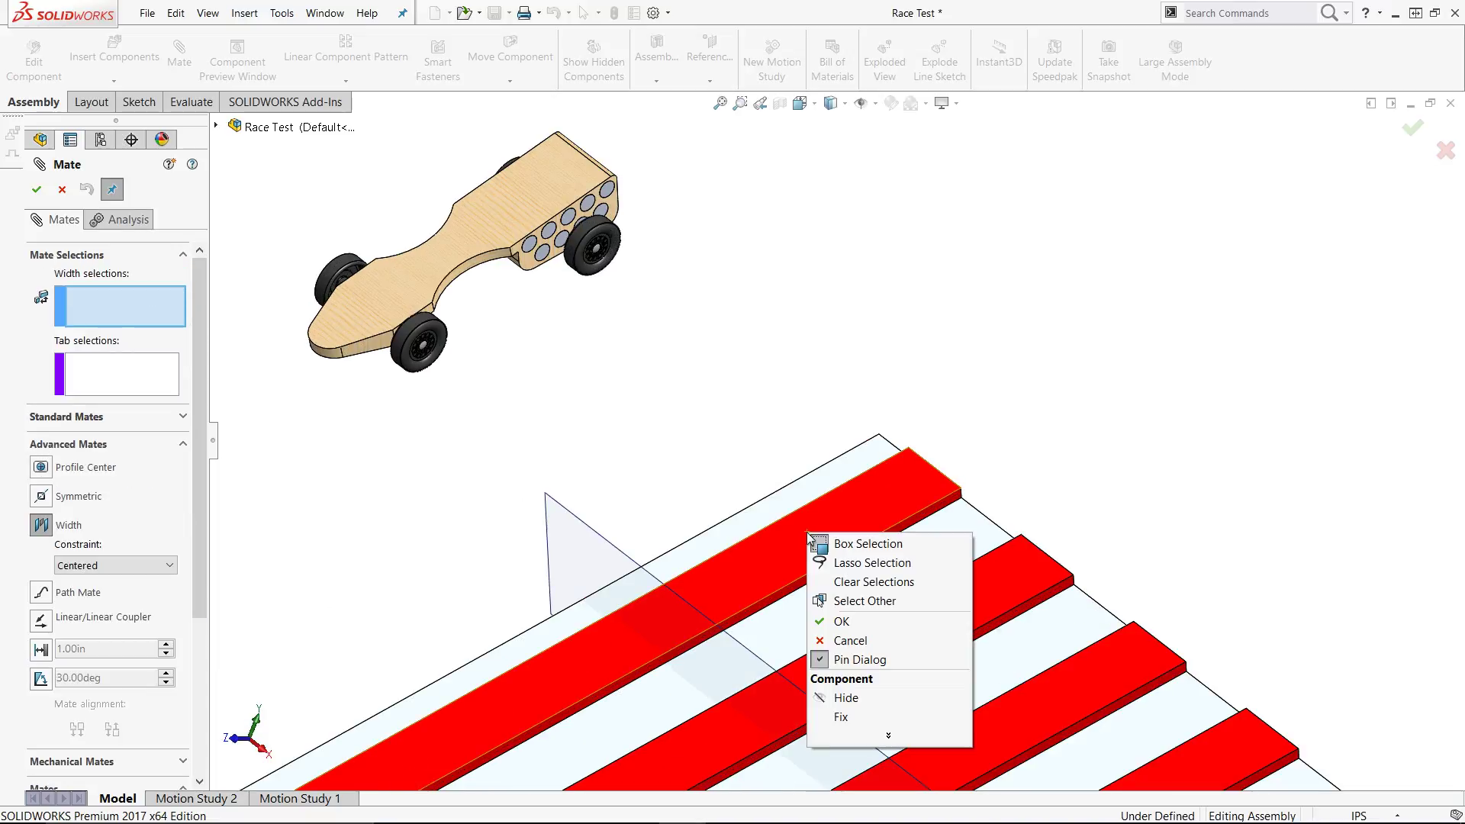
pyautogui.click(865, 600)
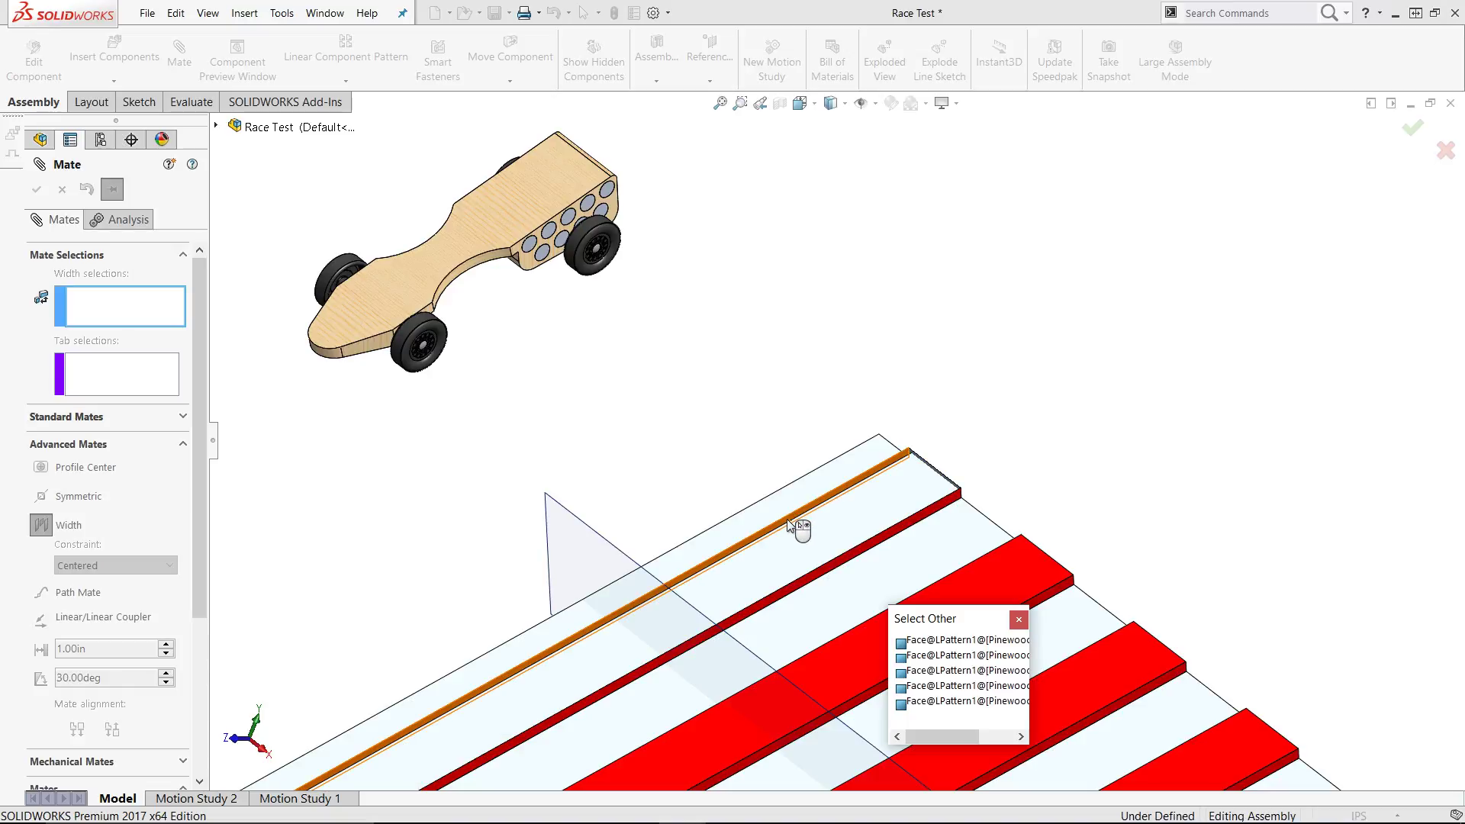
pyautogui.click(788, 522)
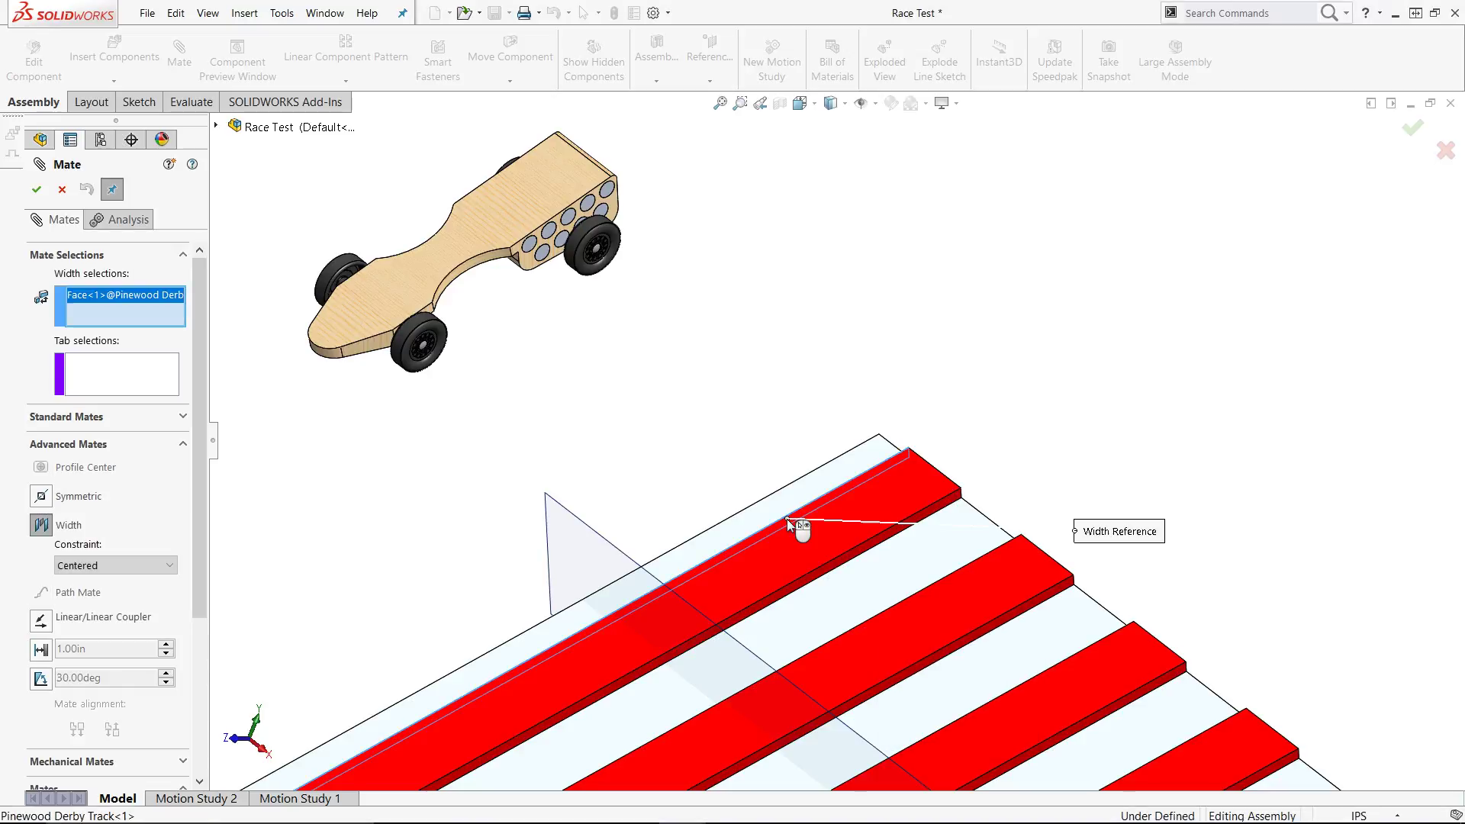
pyautogui.click(882, 543)
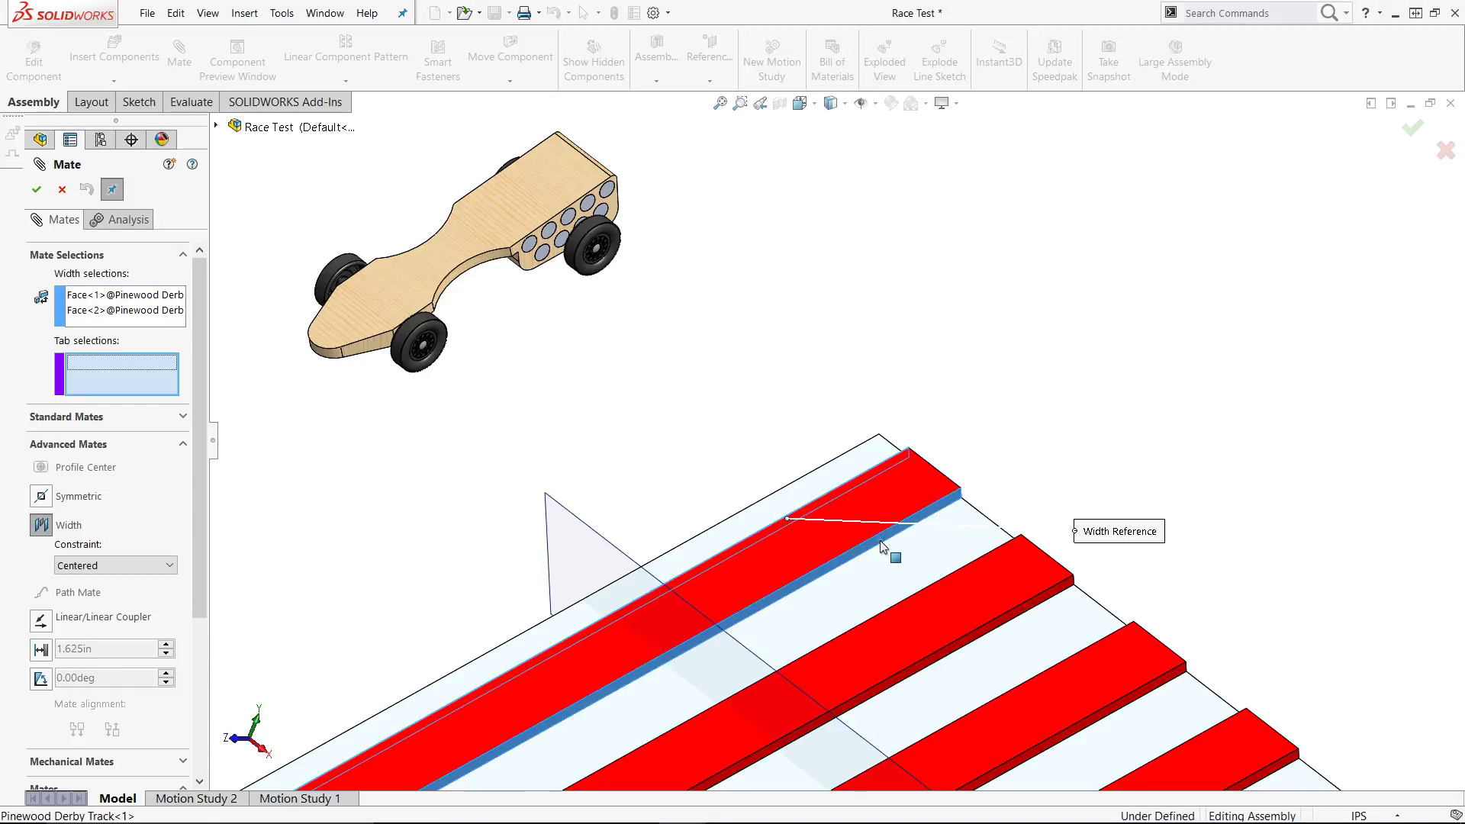
# Step: Select both side faces of the car to center it in the lane and accept Width13
pyautogui.rightClick(495, 223)
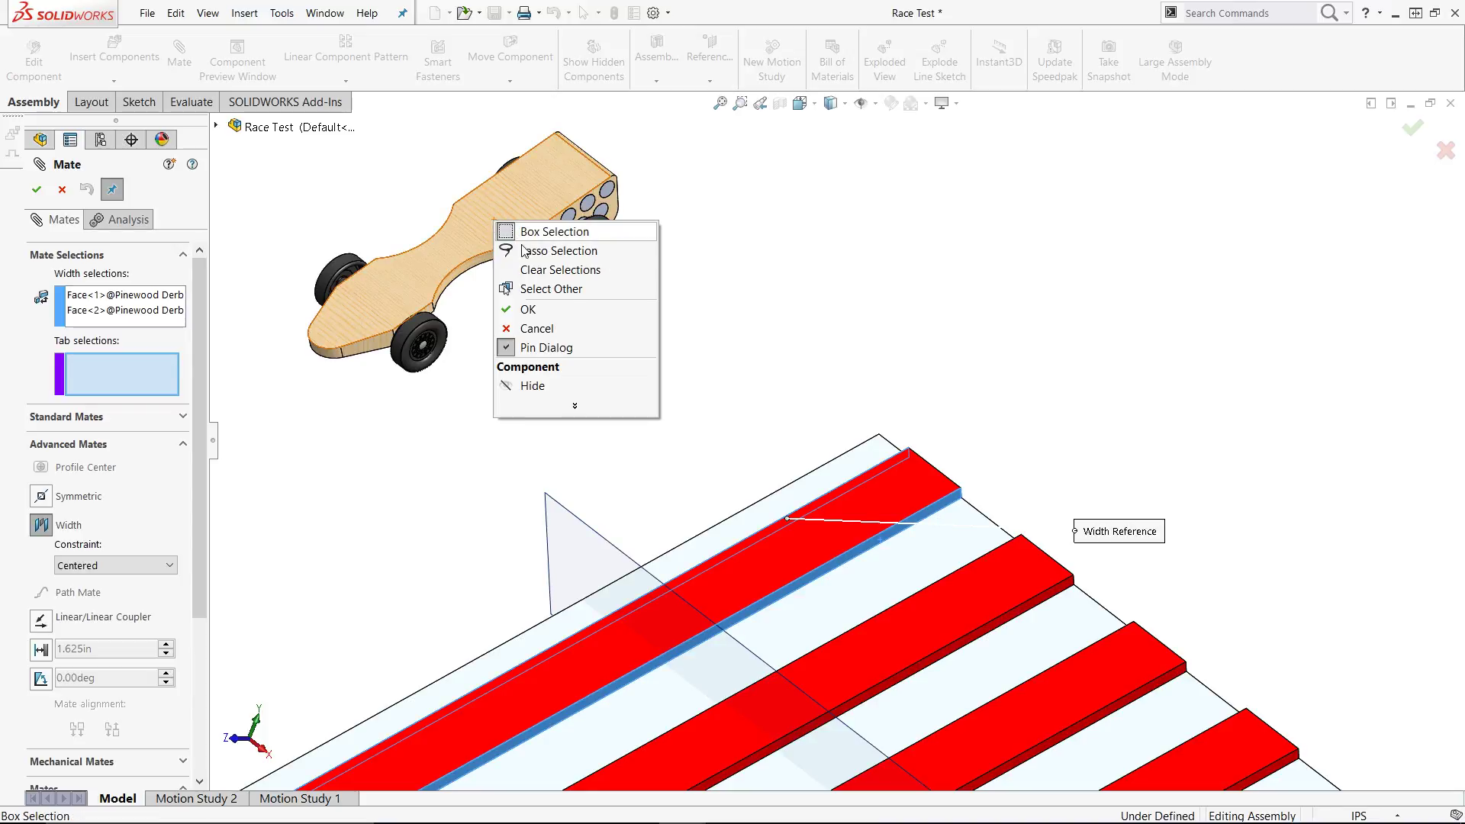
pyautogui.click(551, 289)
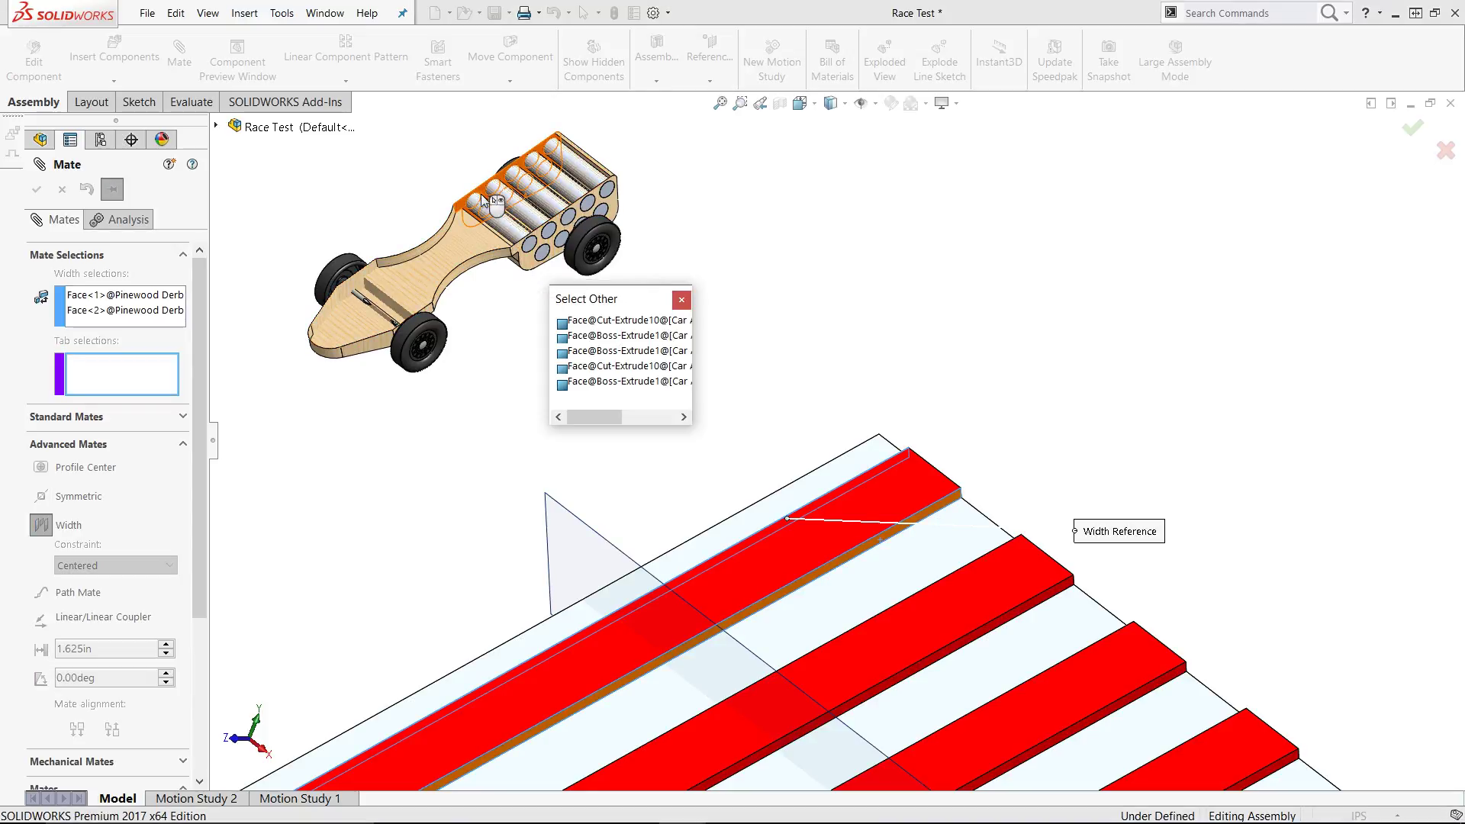
pyautogui.click(481, 197)
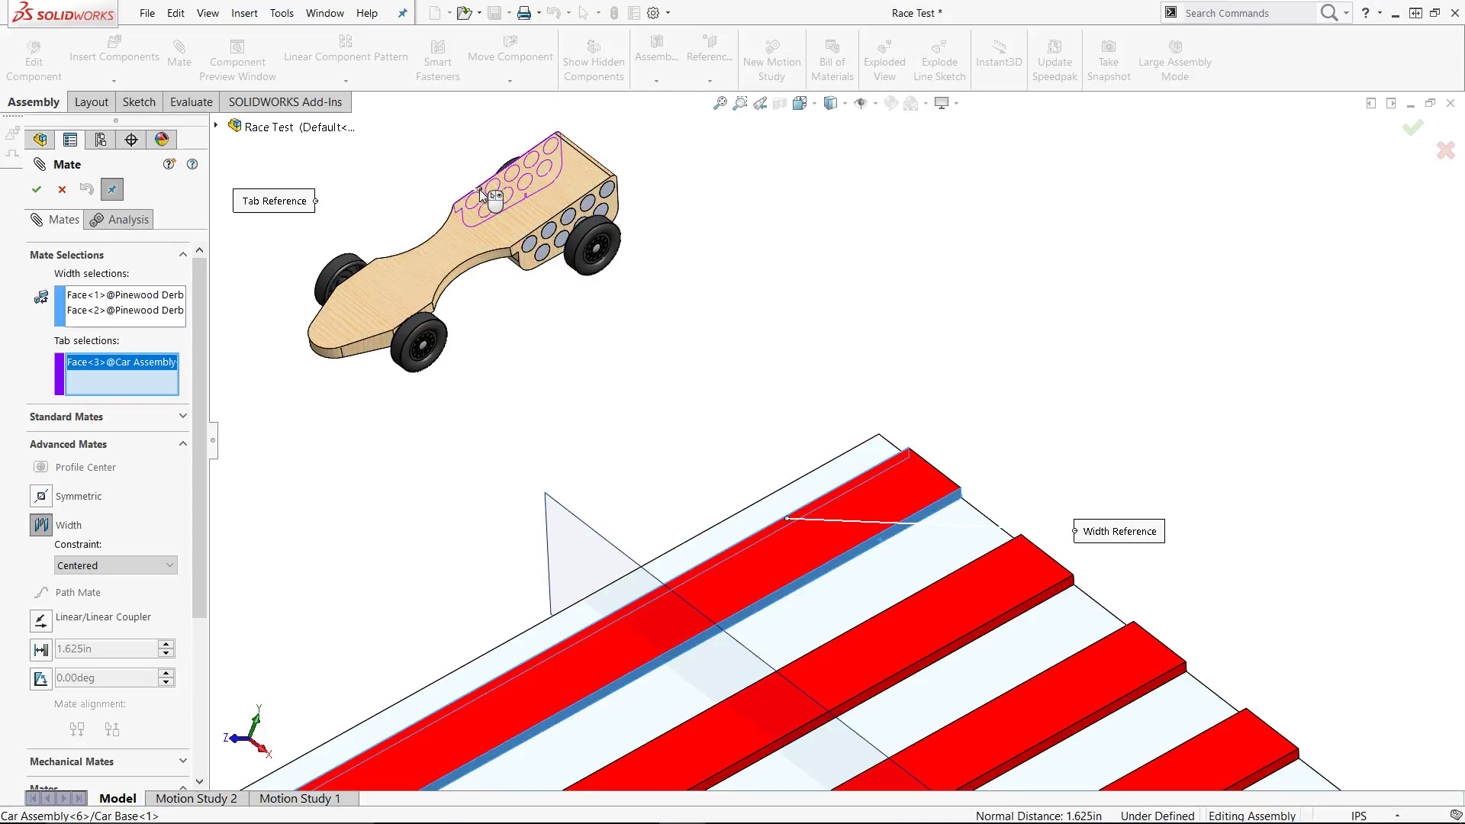
pyautogui.click(542, 243)
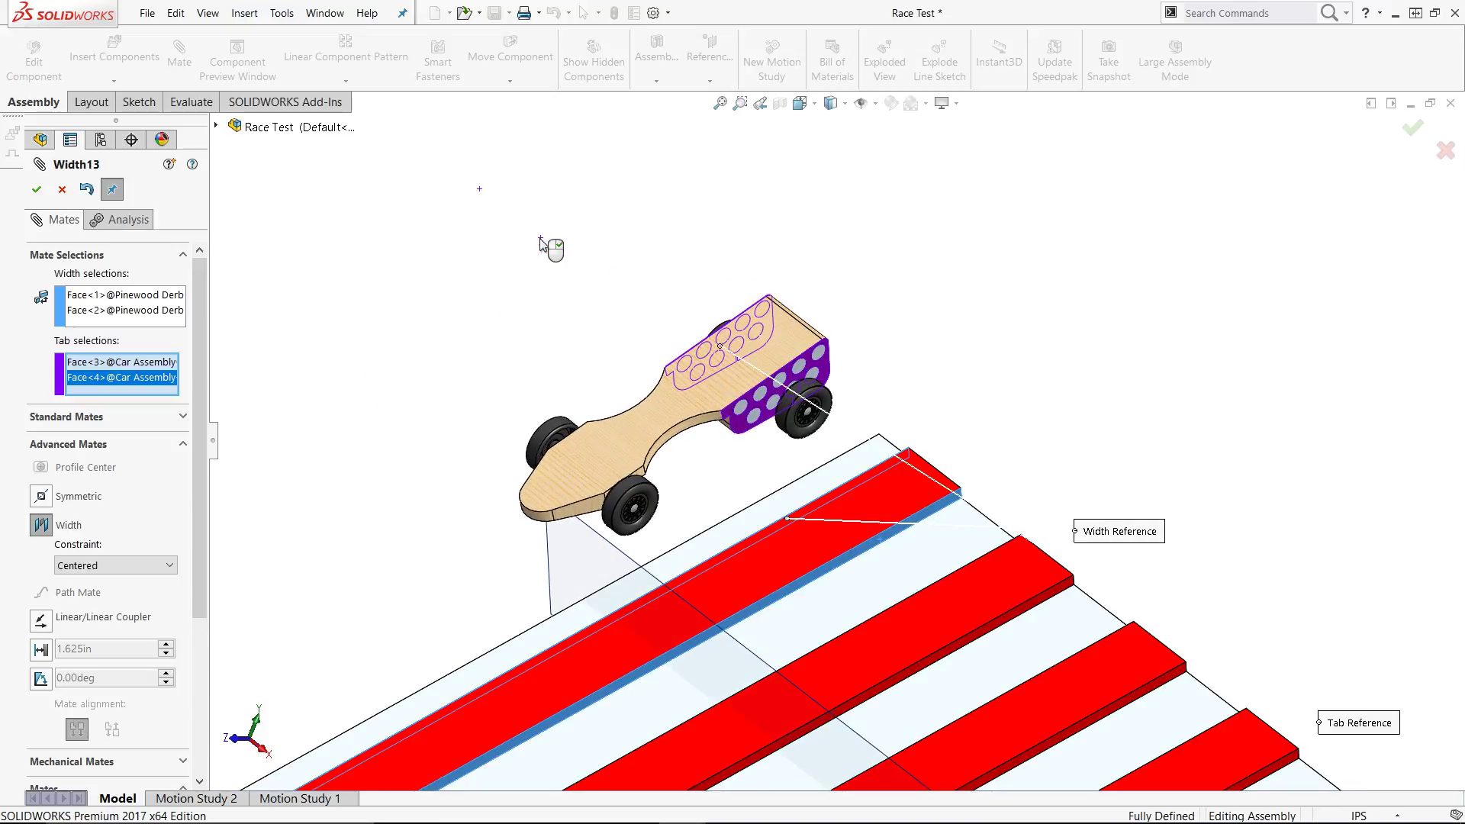
pyautogui.rightClick(540, 242)
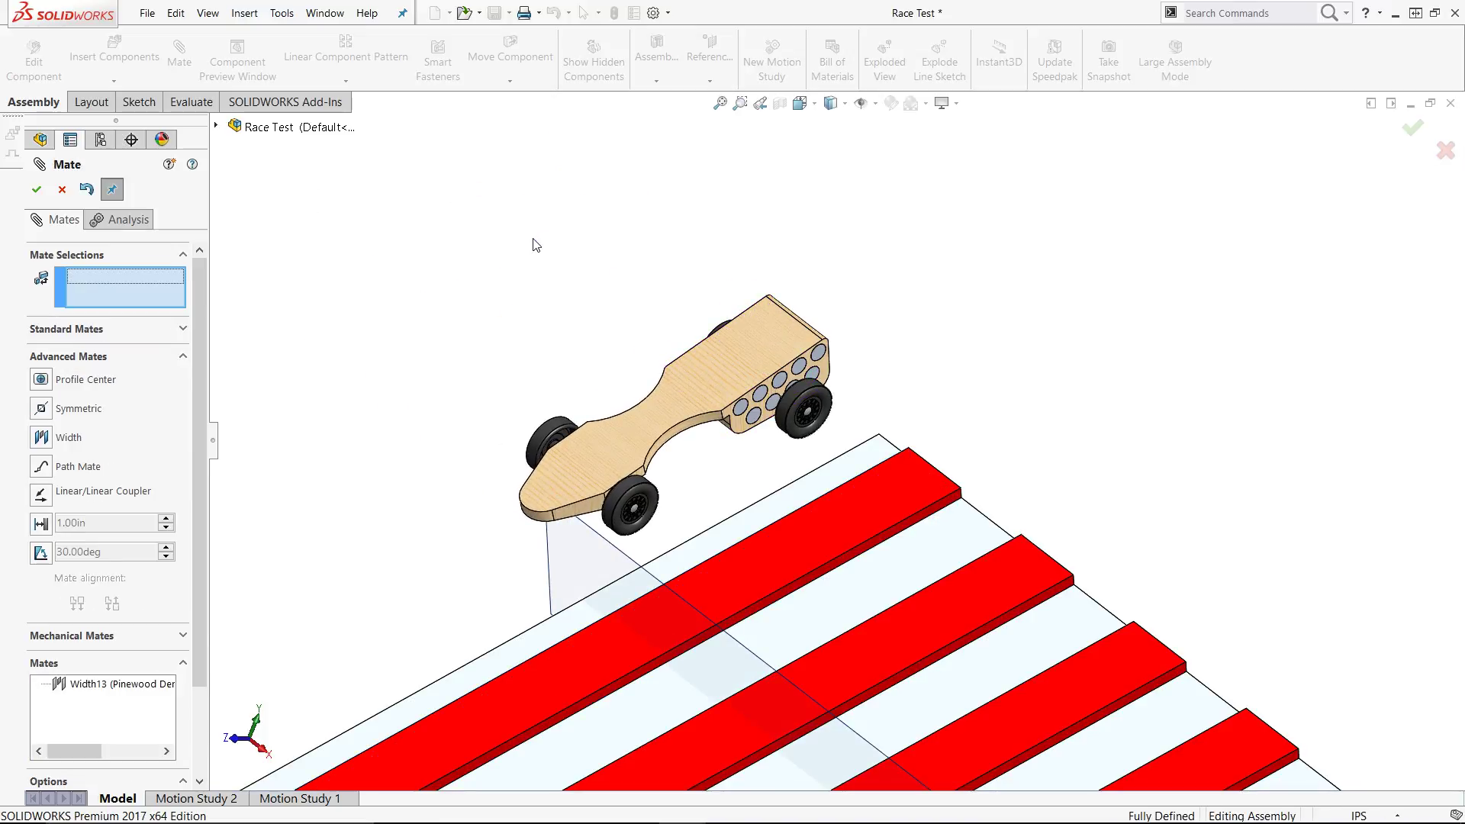
# Step: Add Tangent mates resting the car's rear and front wheels on the lane's running surface
pyautogui.click(175, 360)
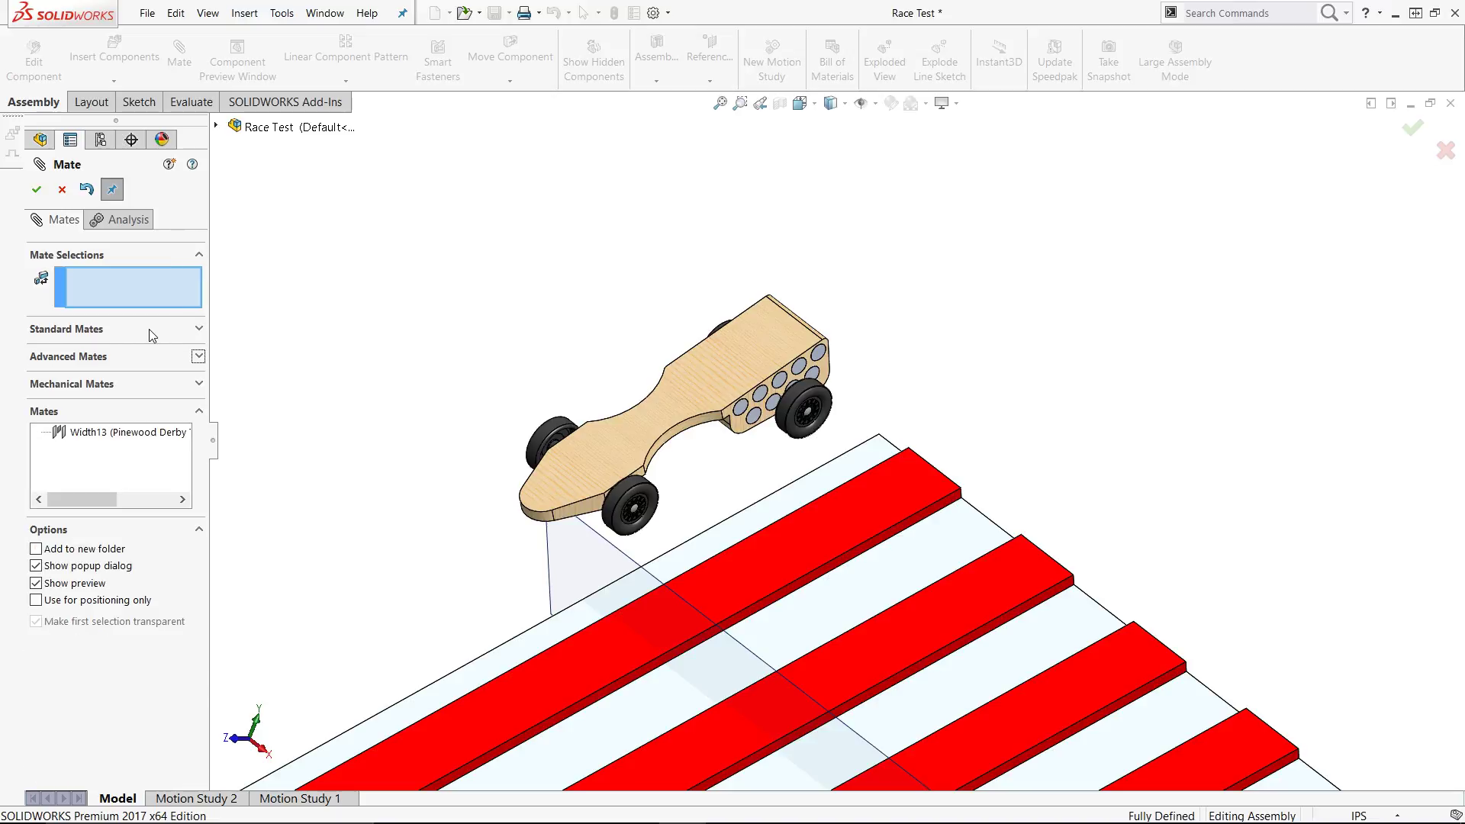
pyautogui.click(150, 335)
pyautogui.click(43, 453)
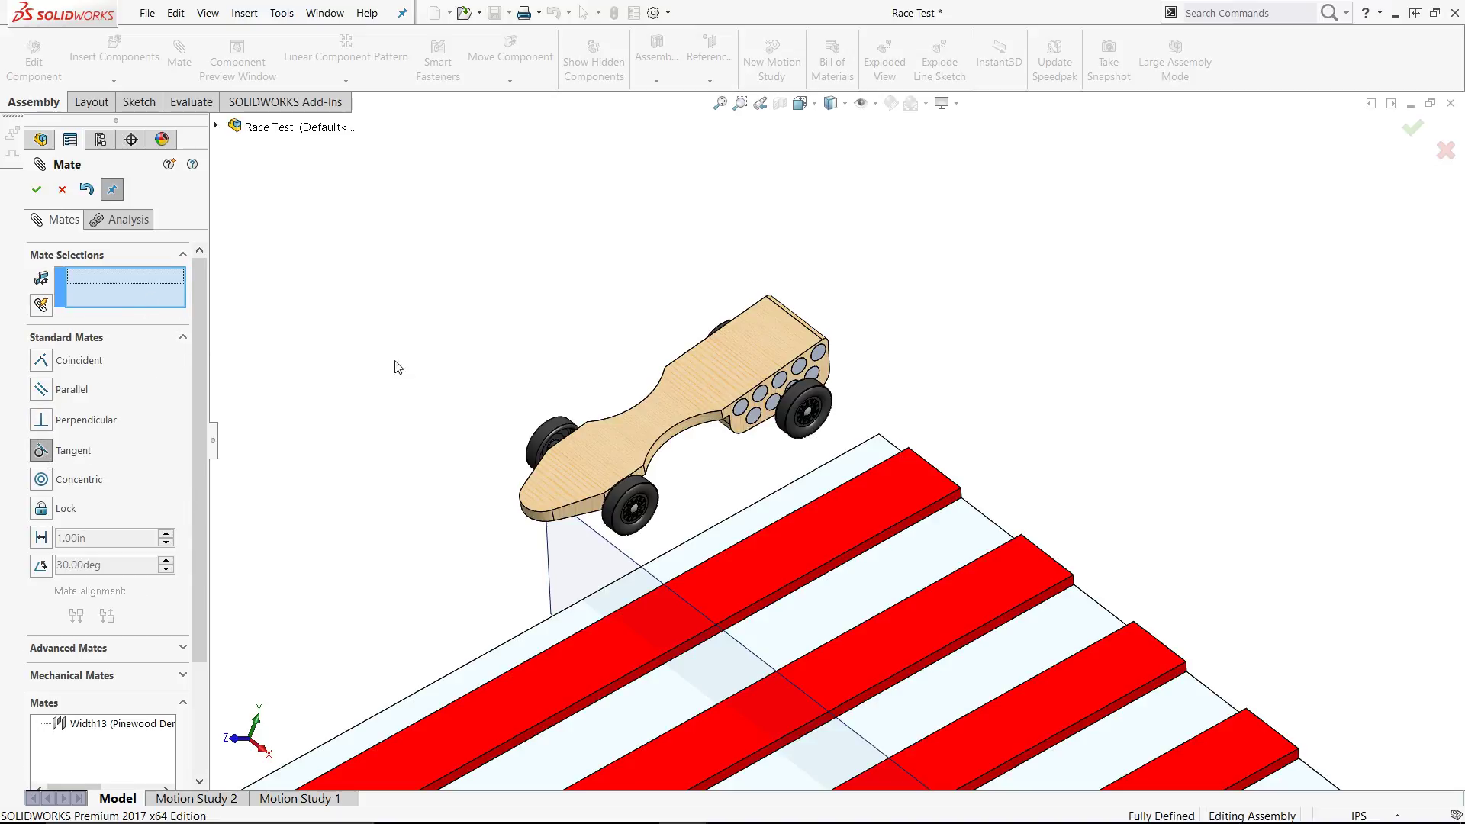
pyautogui.click(936, 559)
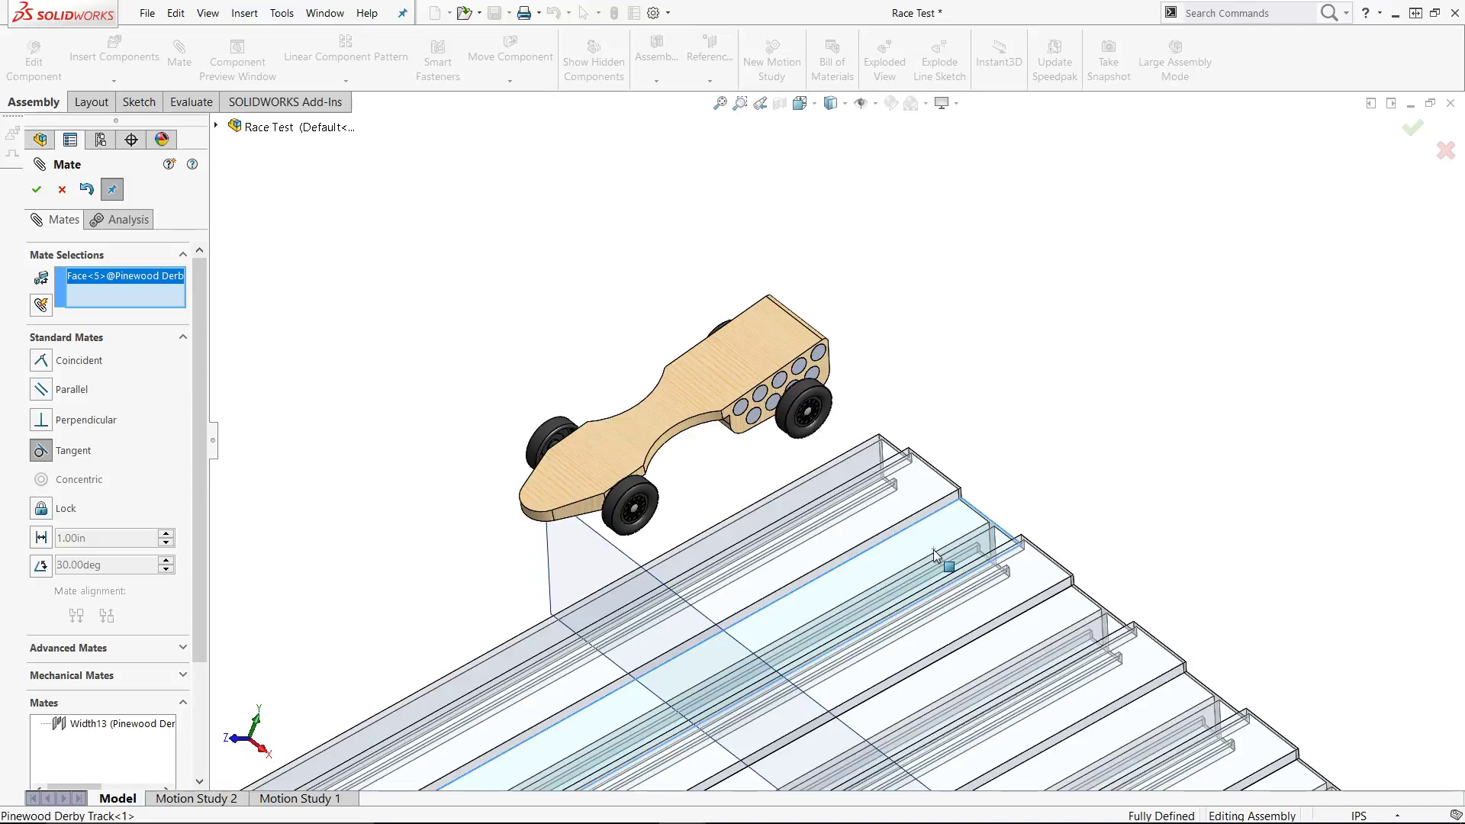
pyautogui.click(805, 398)
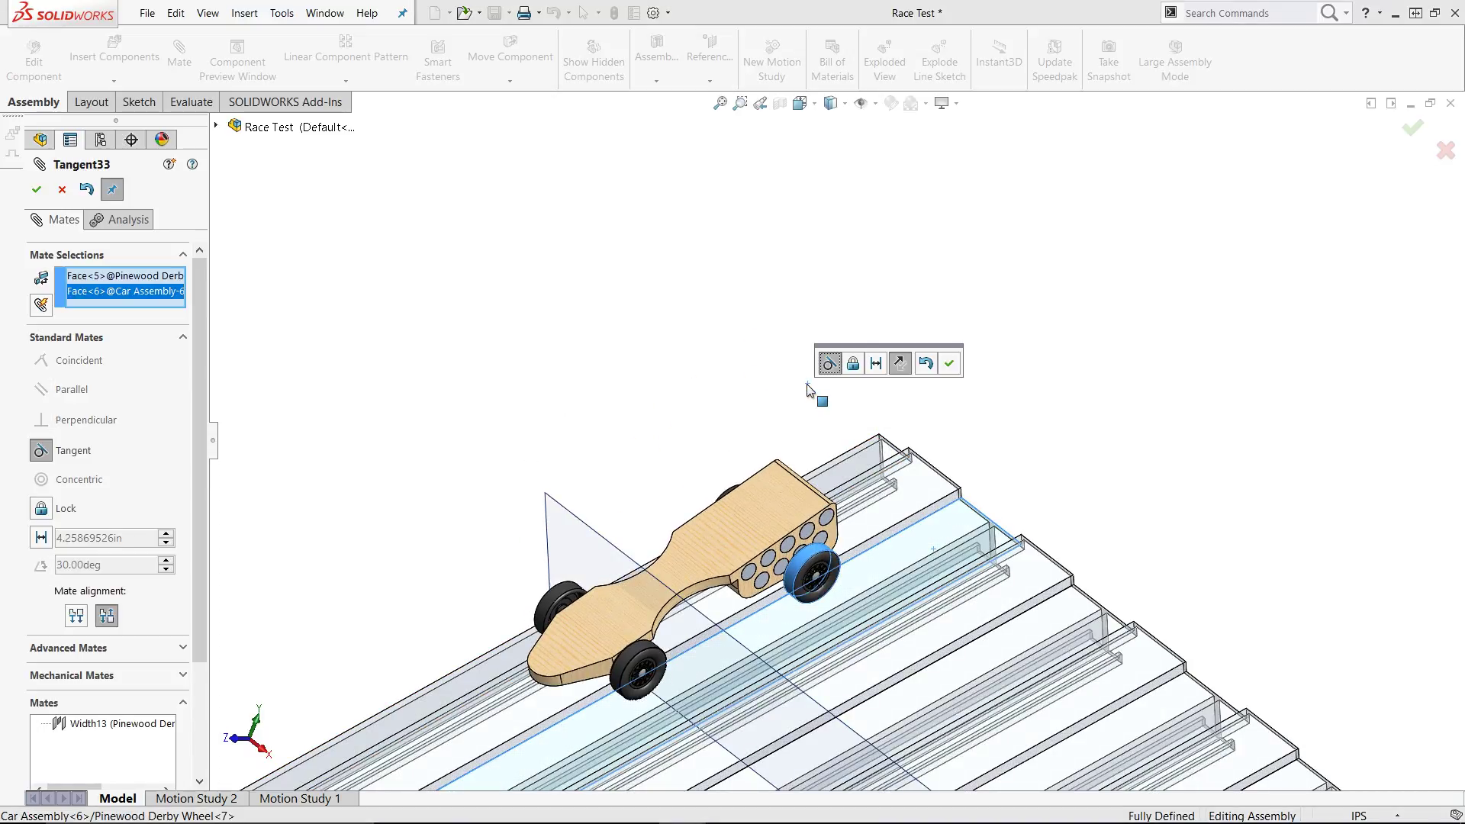
pyautogui.press('Return')
pyautogui.click(513, 650)
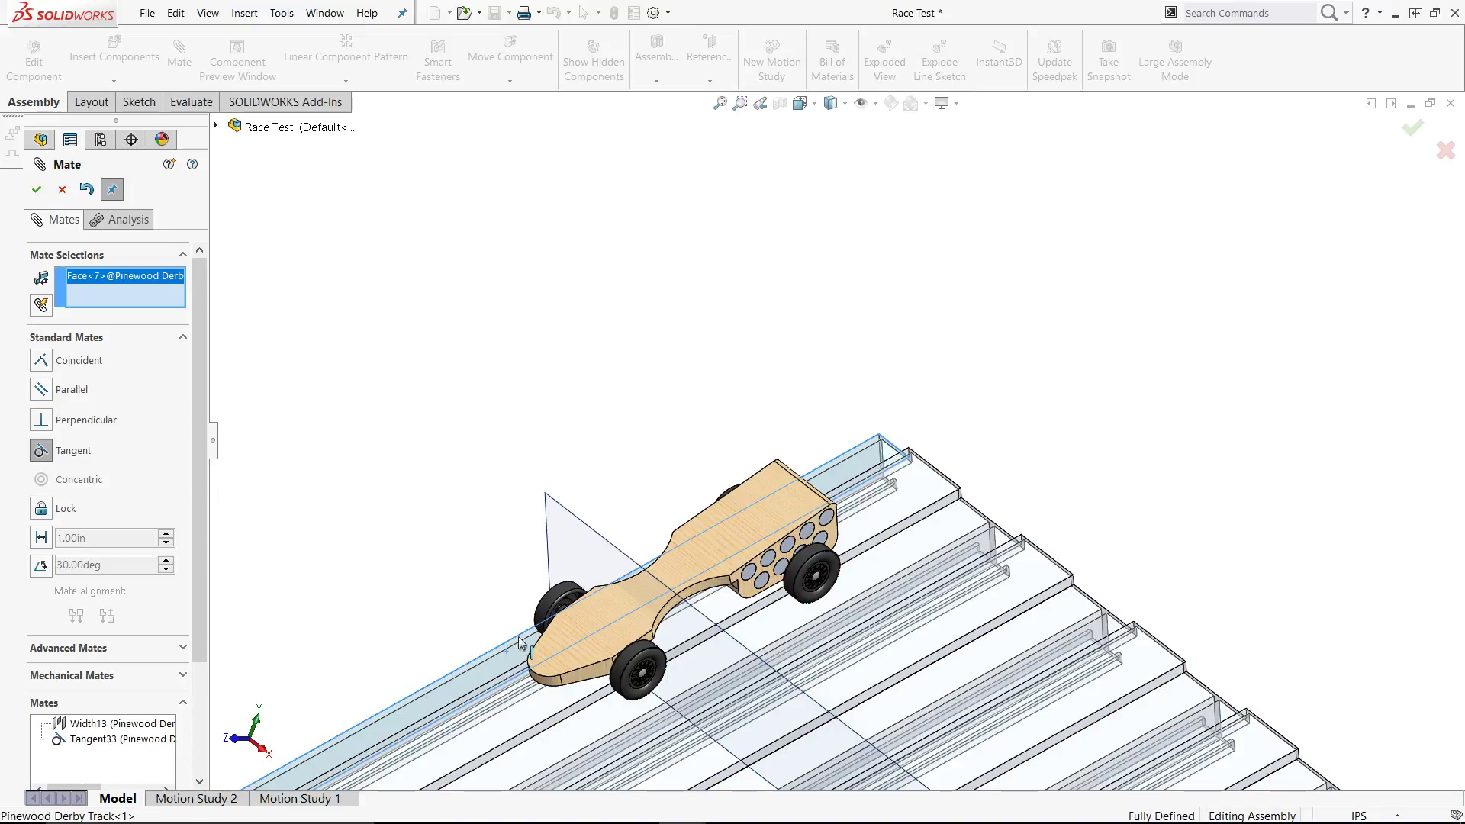
pyautogui.click(558, 597)
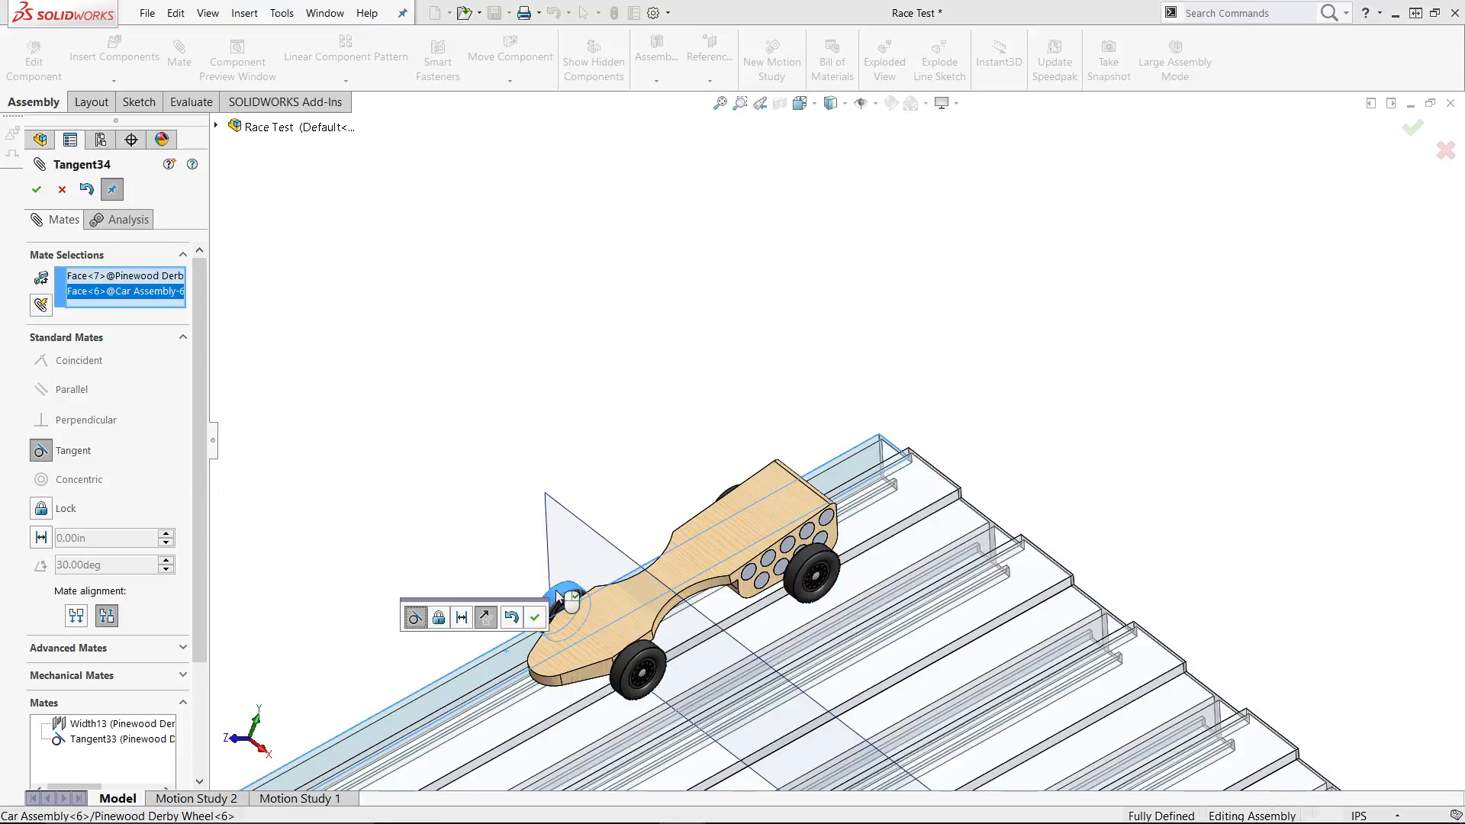
pyautogui.press('Return')
# Step: Slide the car toward the start and make its nose coincident with the Starting Plane
pyautogui.moveTo(734, 560); pyautogui.dragTo(893, 467)
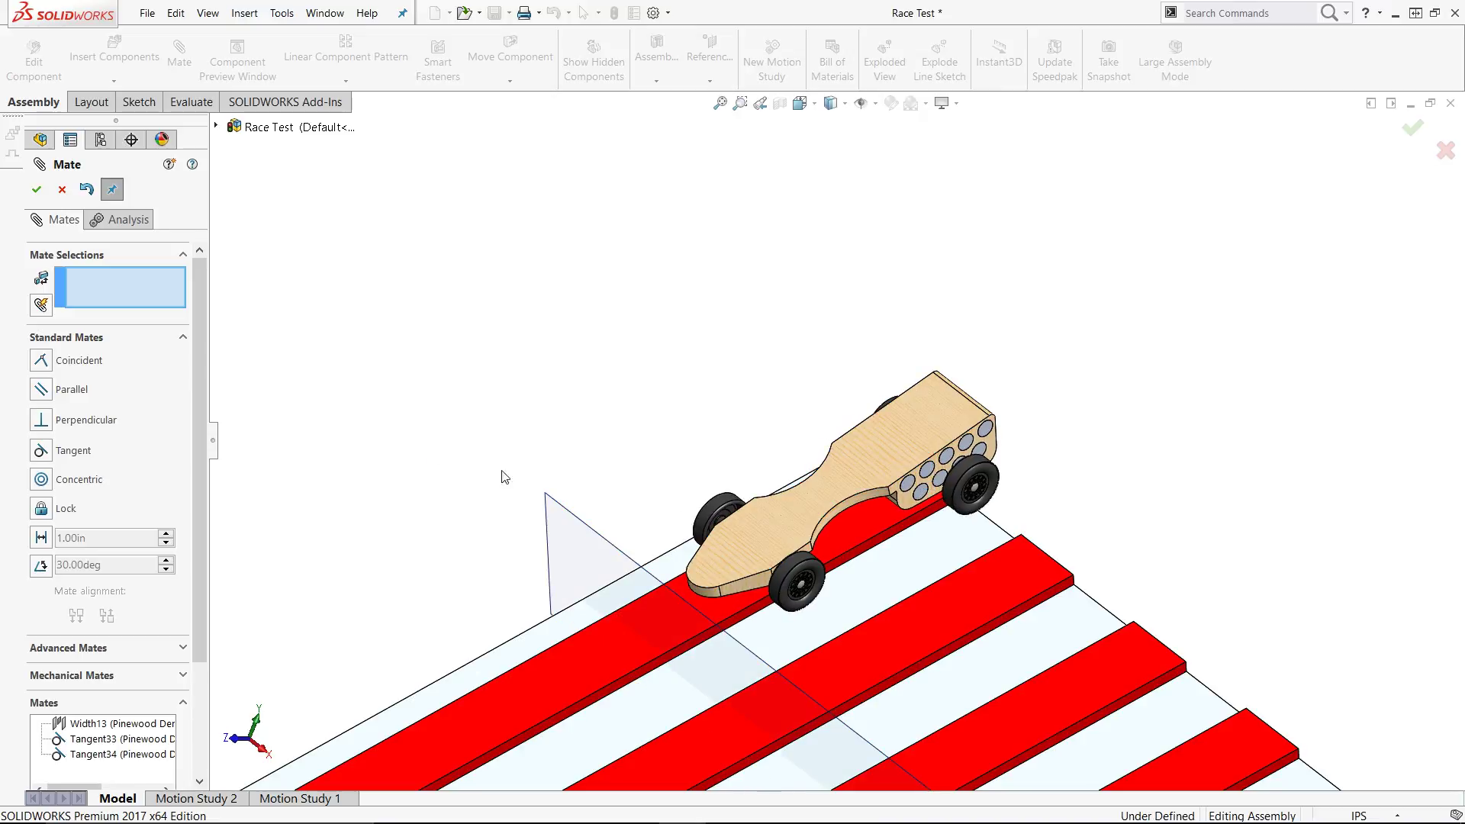
pyautogui.click(581, 522)
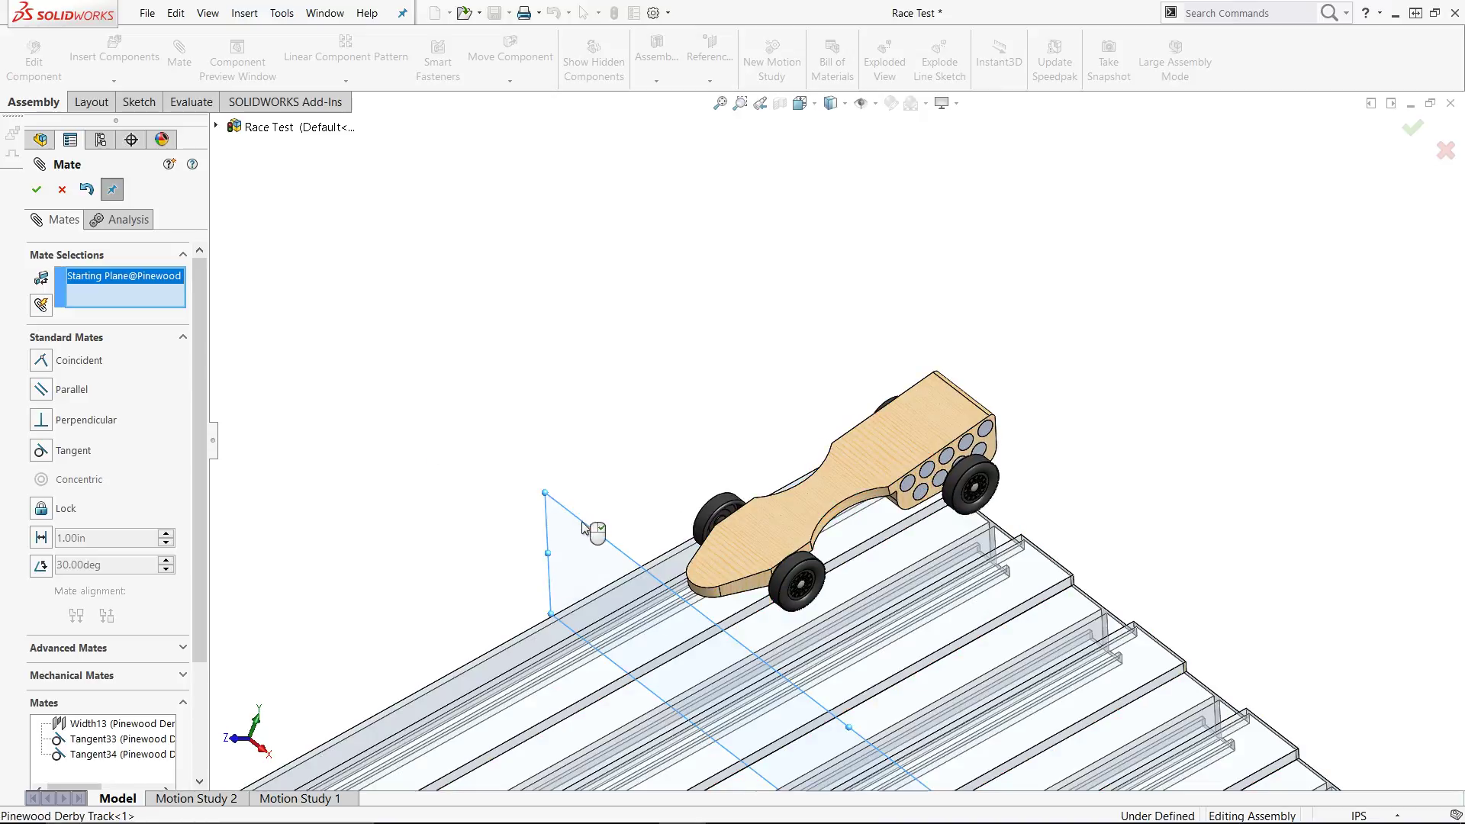
pyautogui.click(694, 590)
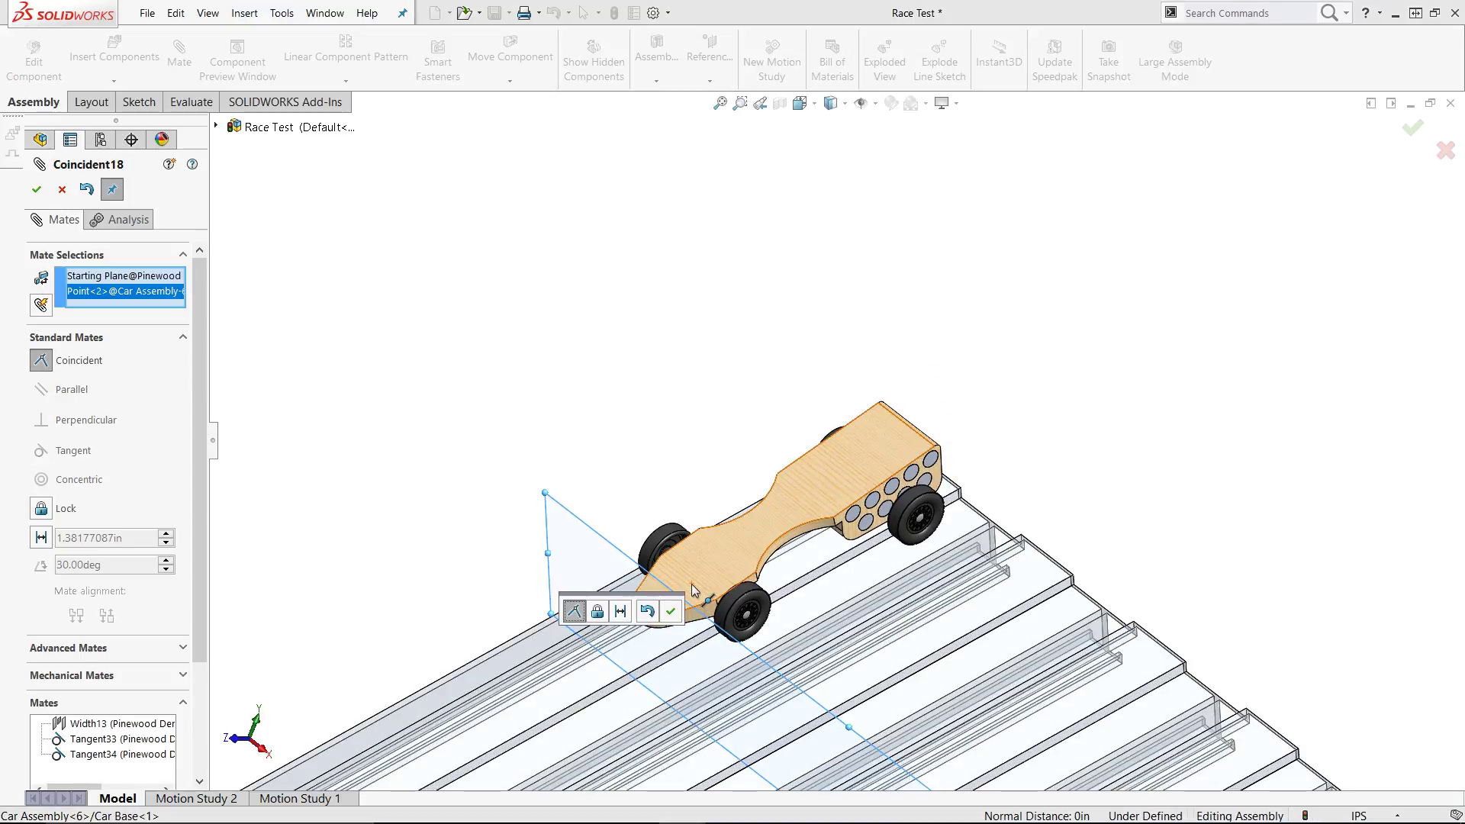
pyautogui.rightClick(693, 591)
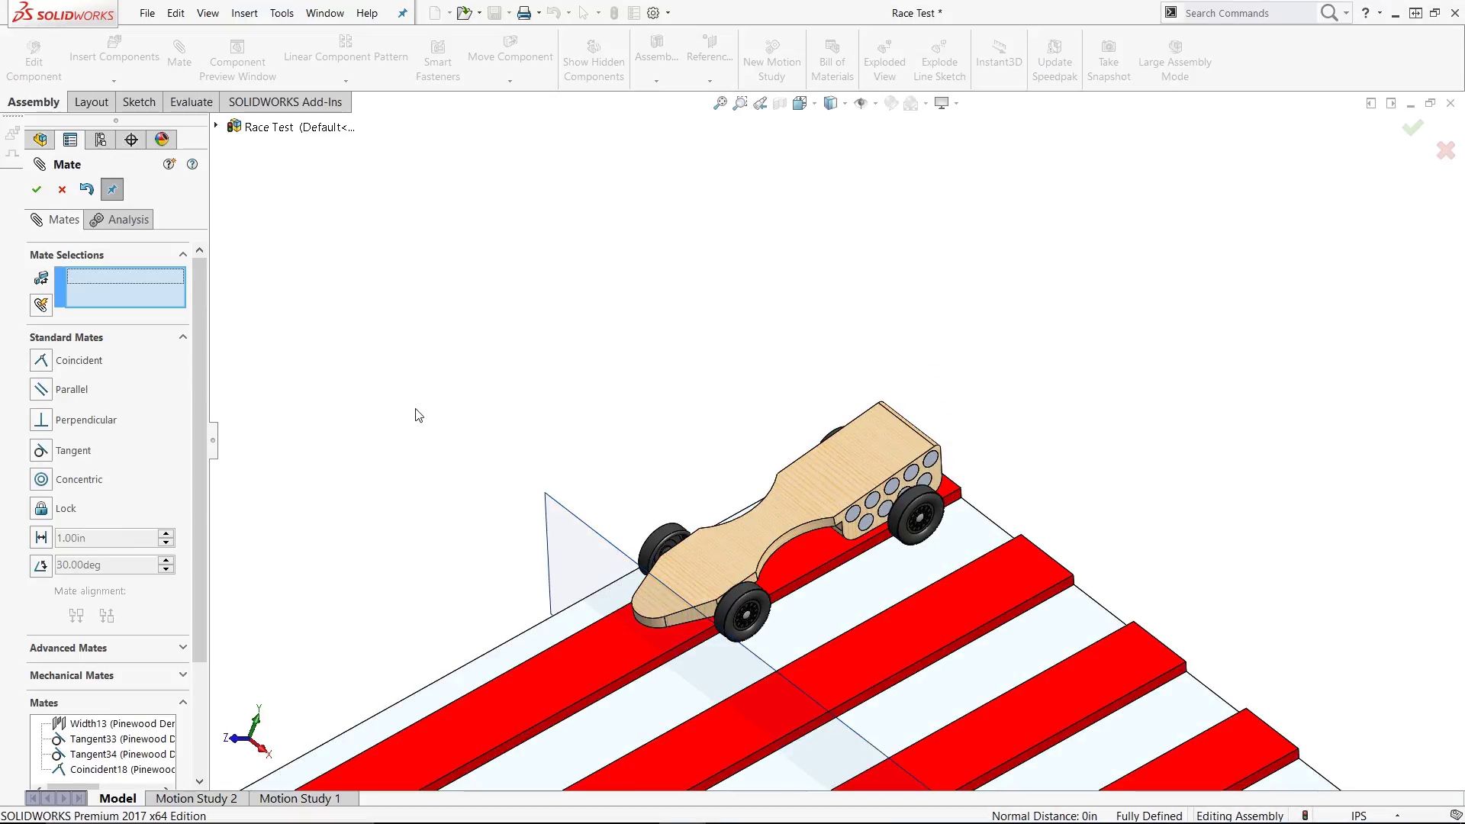
# Step: Finish mating, enable the SOLIDWORKS Motion add-in, and make Motion Study 3 a Motion Analysis
pyautogui.click(62, 189)
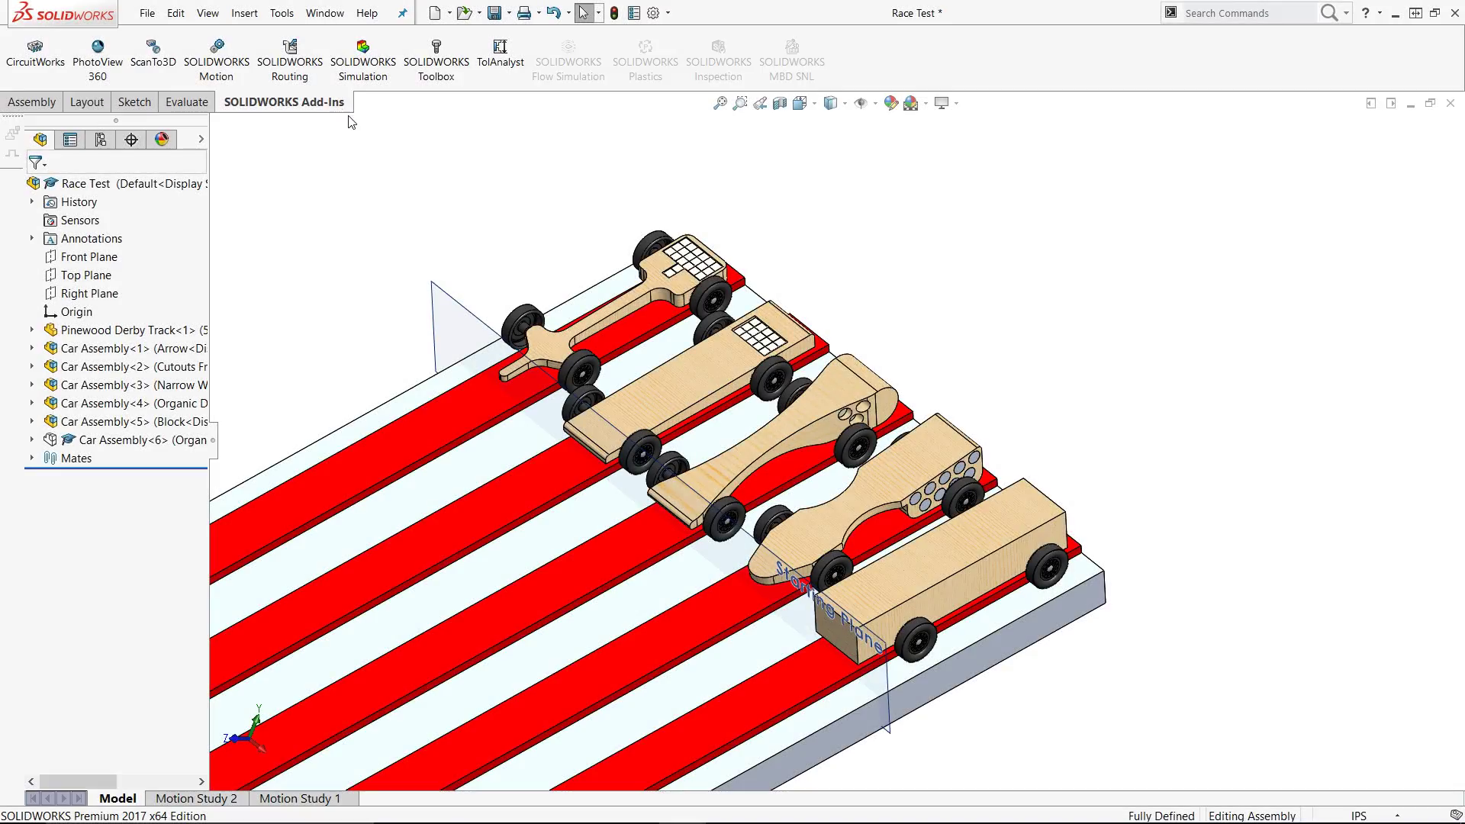
pyautogui.click(216, 73)
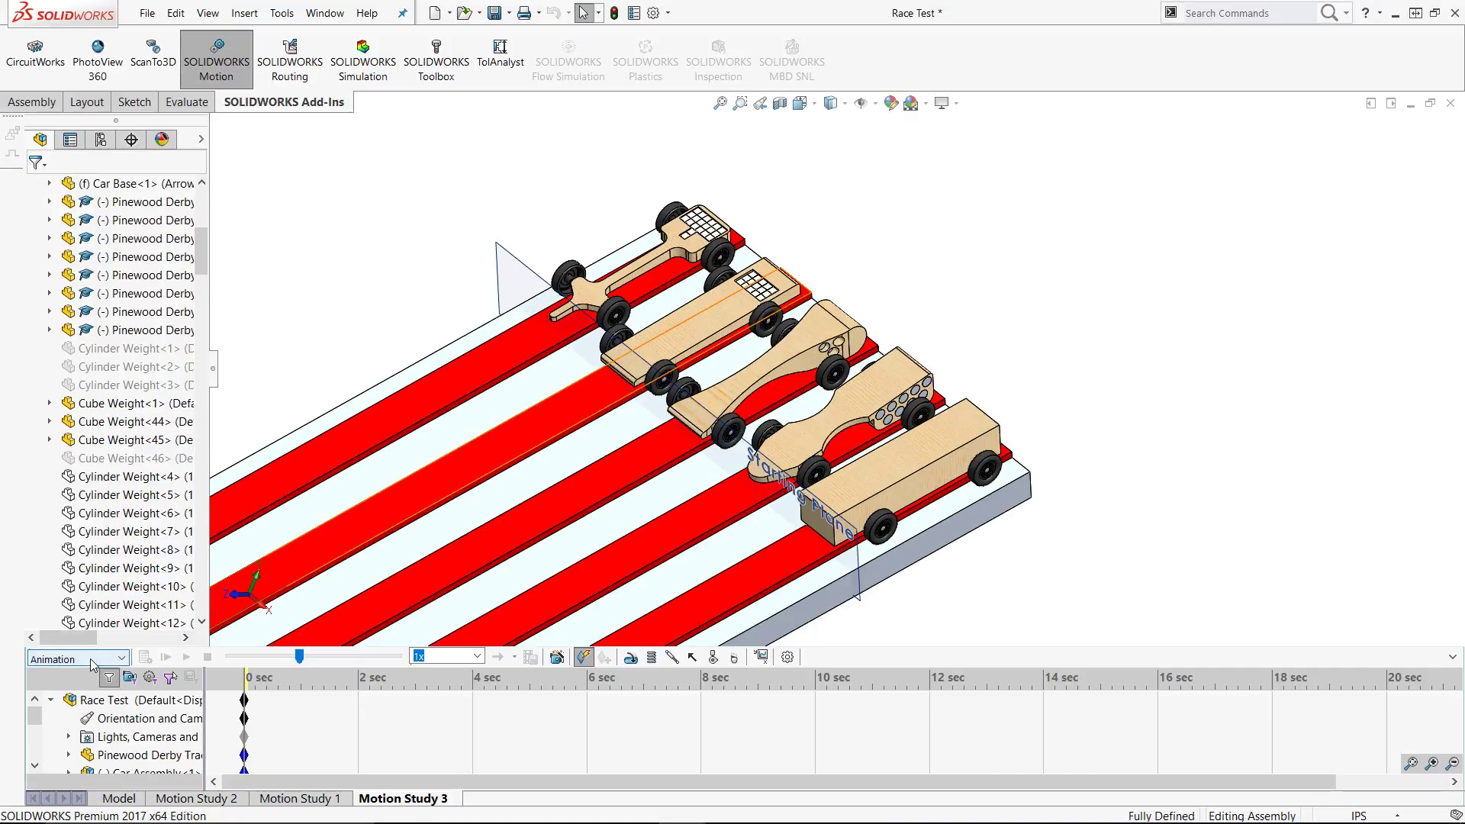
pyautogui.click(92, 659)
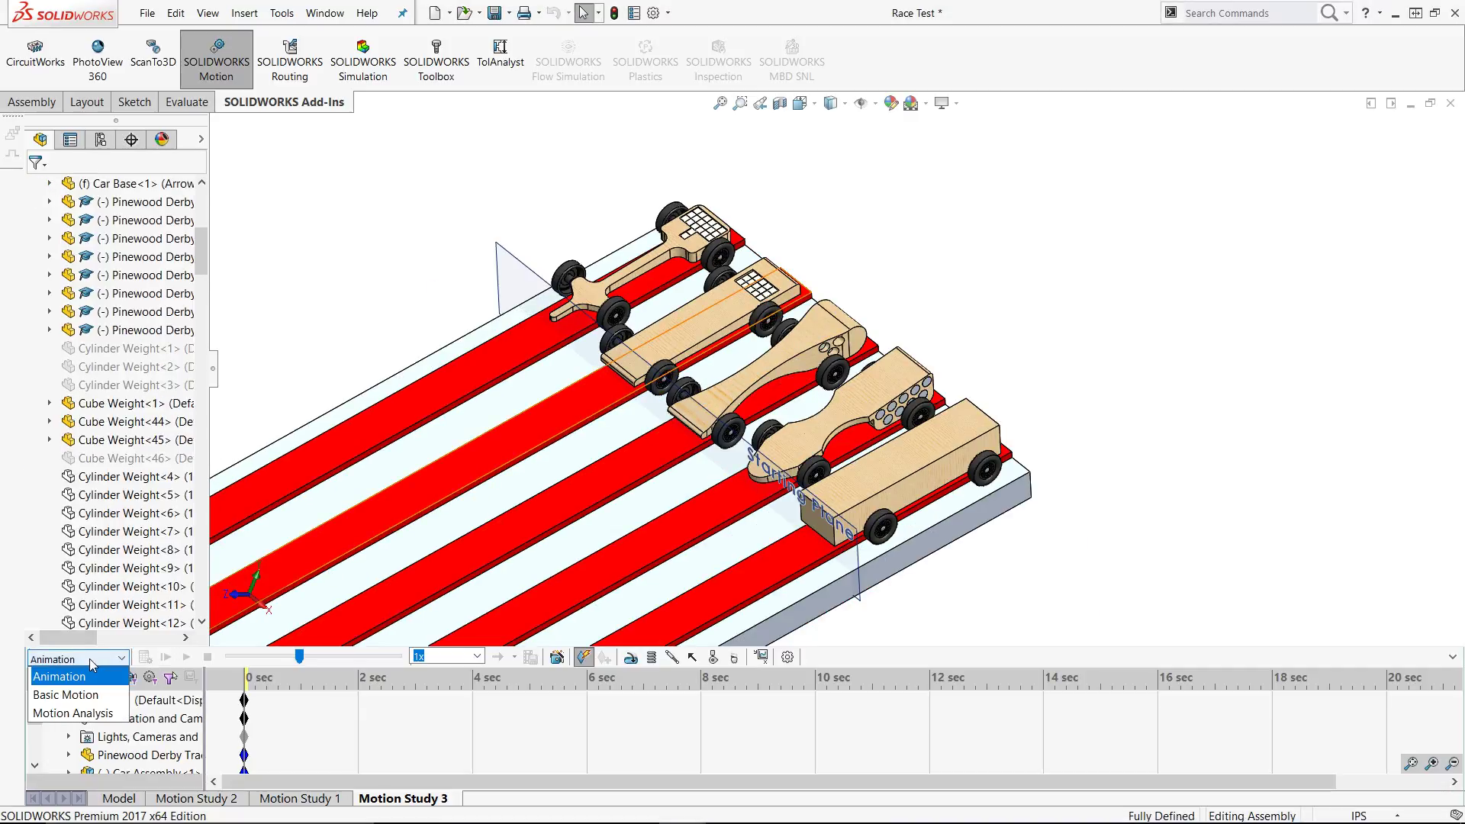
pyautogui.click(82, 718)
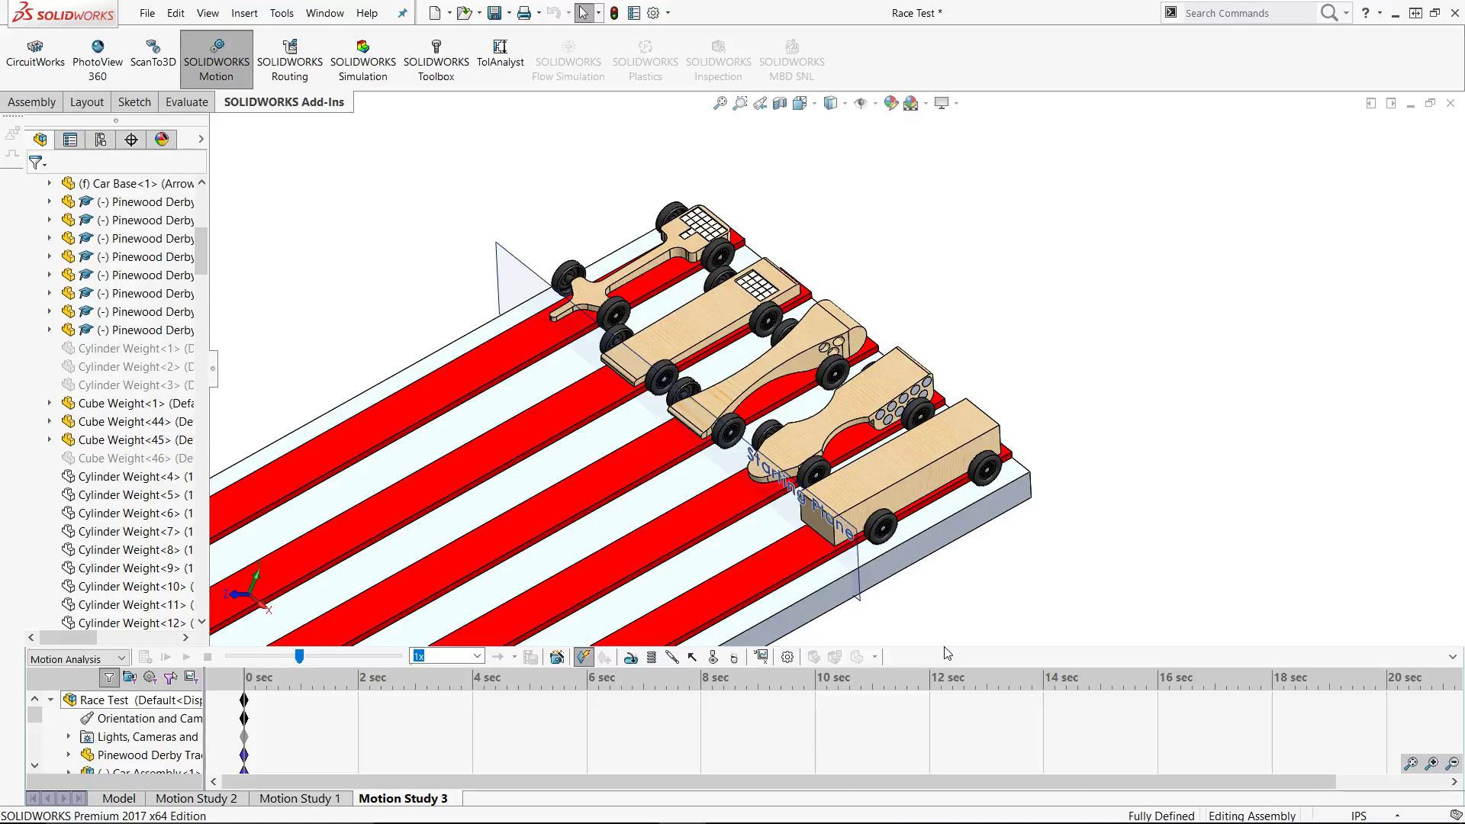
pyautogui.moveTo(944, 646); pyautogui.dragTo(900, 264)
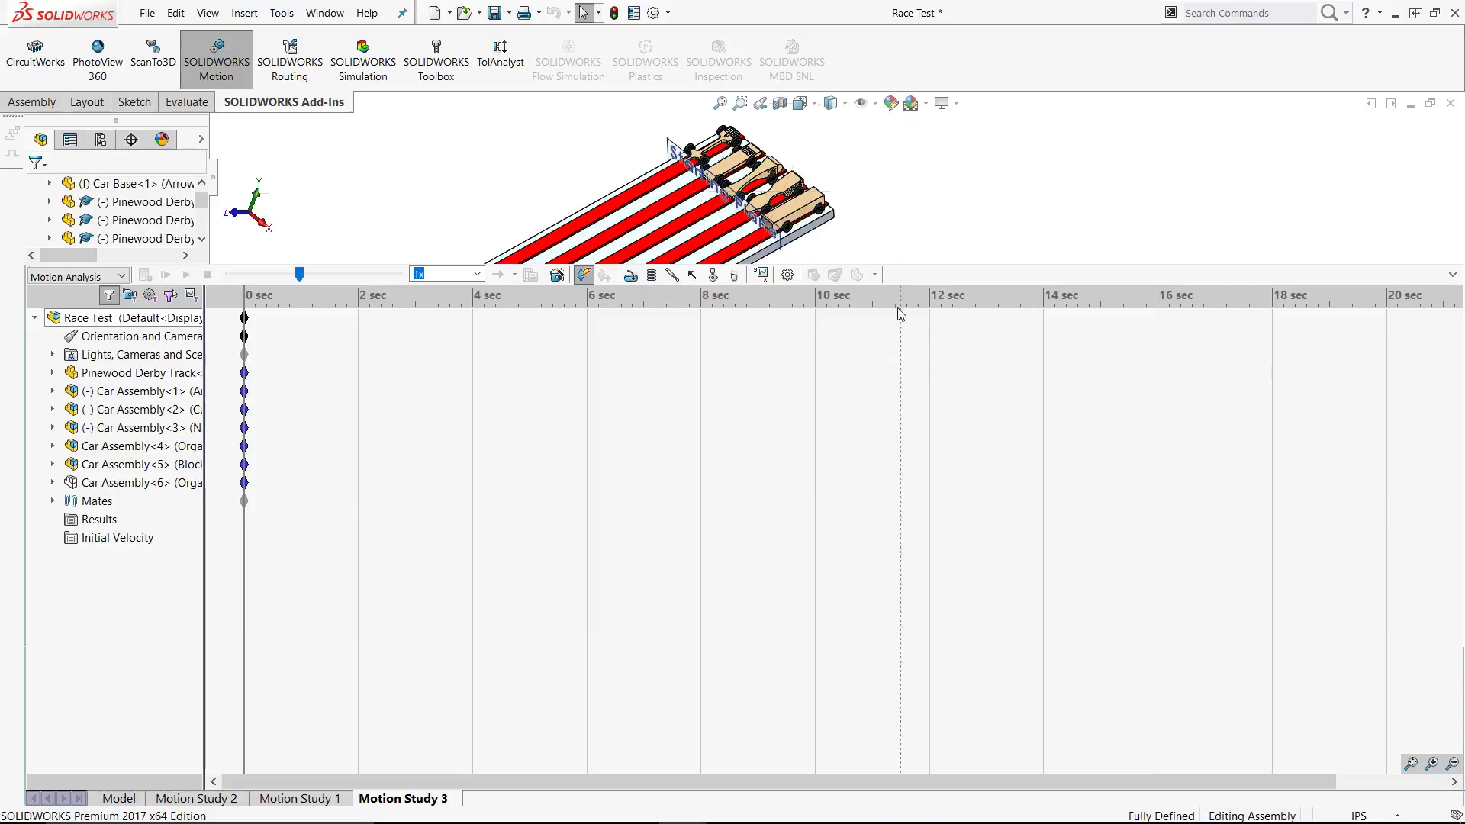
# Step: Select all car-to-track Tangent and Coincident mates (Tangent14 through Coincident18) and suppress them
pyautogui.click(52, 502)
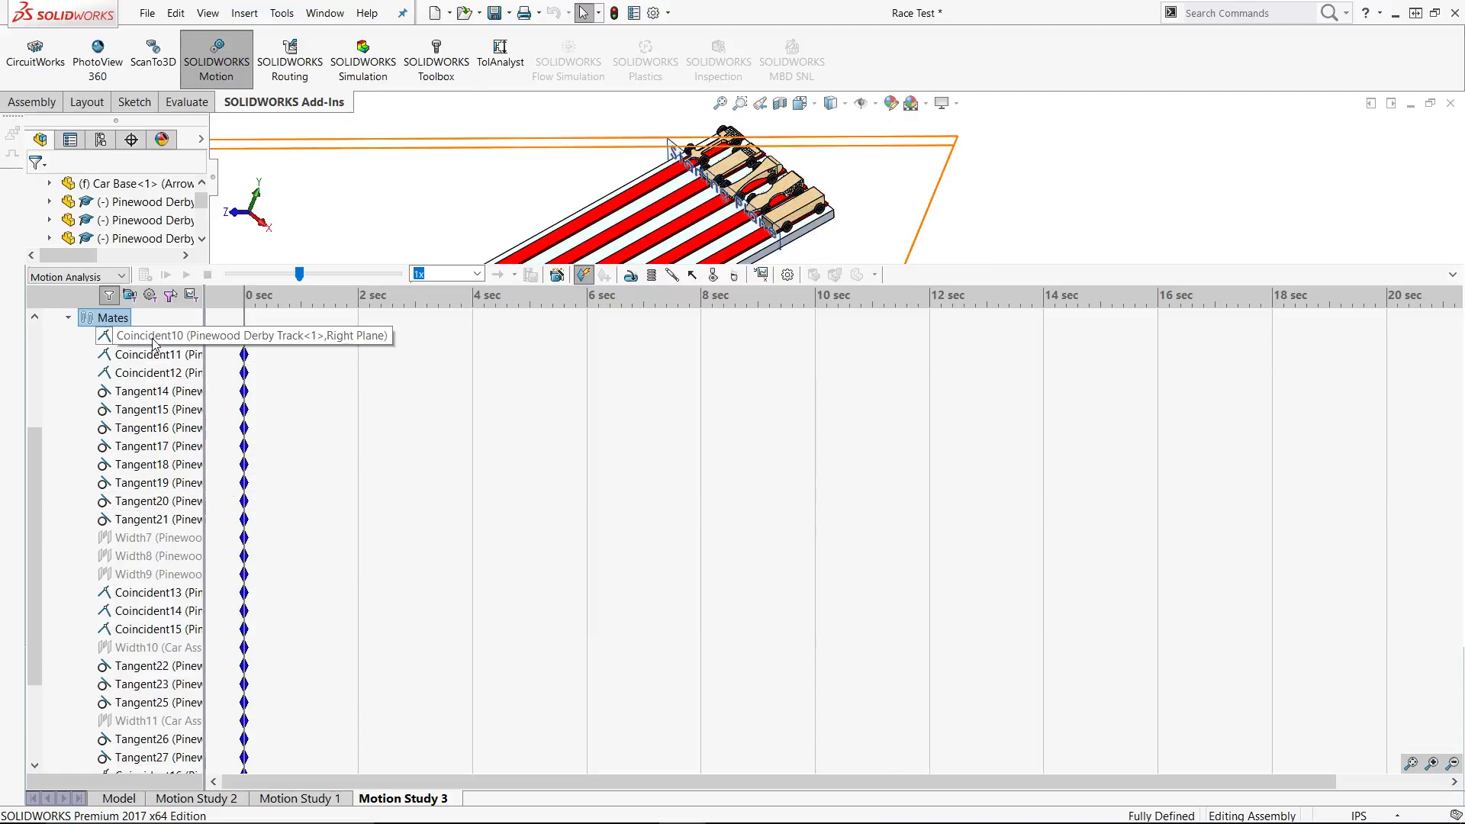
pyautogui.click(152, 391)
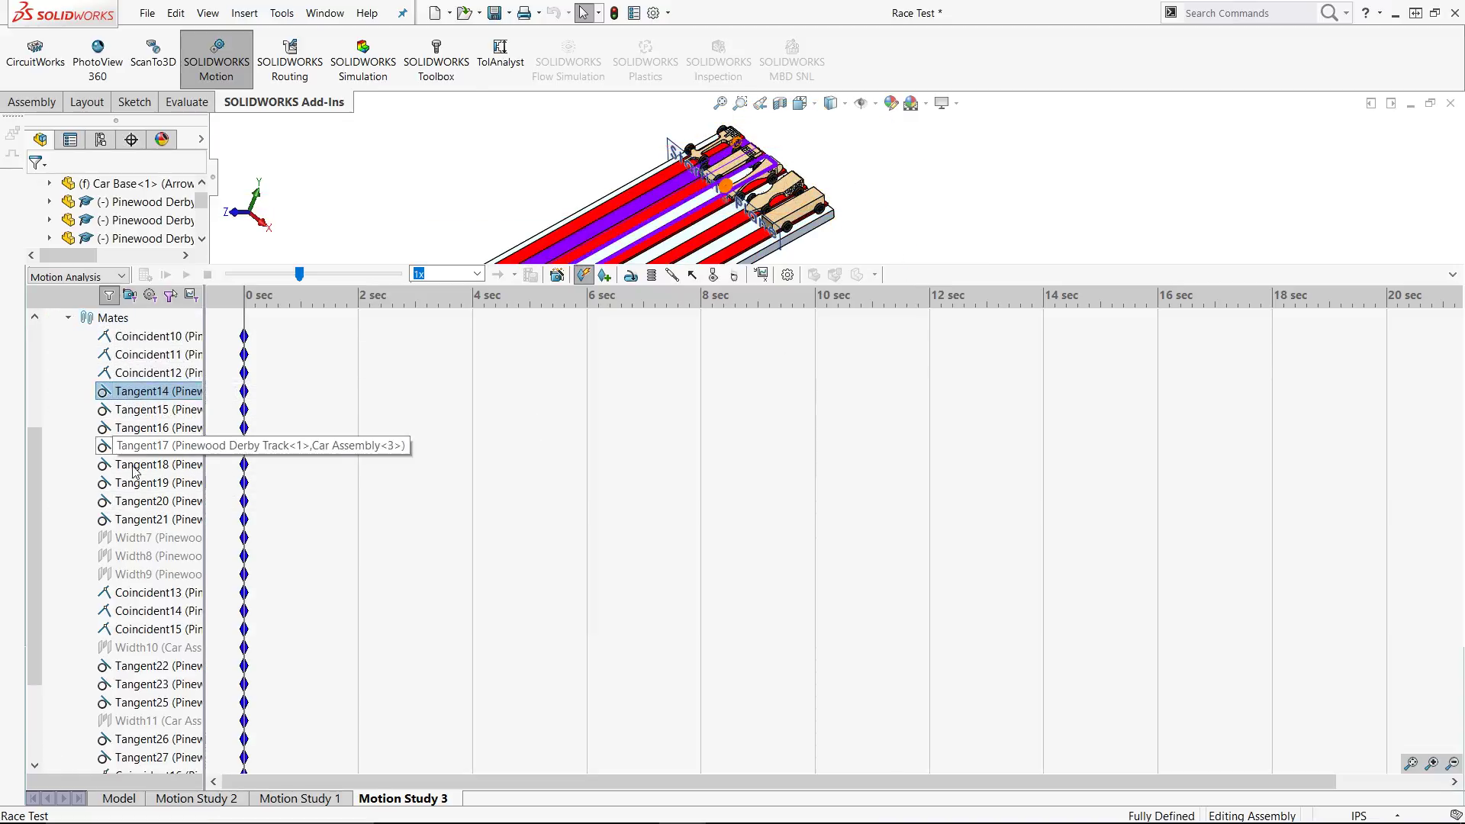
pyautogui.keyDown('shift'); pyautogui.click(120, 522); pyautogui.keyUp('shift')
pyautogui.keyDown('ctrl'); pyautogui.click(124, 593); pyautogui.keyUp('ctrl')
pyautogui.keyDown('ctrl'); pyautogui.click(126, 610); pyautogui.keyUp('ctrl')
pyautogui.keyDown('ctrl'); pyautogui.click(128, 629); pyautogui.keyUp('ctrl')
pyautogui.keyDown('ctrl'); pyautogui.click(126, 666); pyautogui.keyUp('ctrl')
pyautogui.keyDown('ctrl'); pyautogui.click(129, 684); pyautogui.keyUp('ctrl')
pyautogui.keyDown('ctrl'); pyautogui.click(132, 702); pyautogui.keyUp('ctrl')
pyautogui.keyDown('ctrl'); pyautogui.click(136, 739); pyautogui.keyUp('ctrl')
pyautogui.keyDown('ctrl'); pyautogui.click(138, 757); pyautogui.keyUp('ctrl')
pyautogui.scroll(-2, 141, 756)
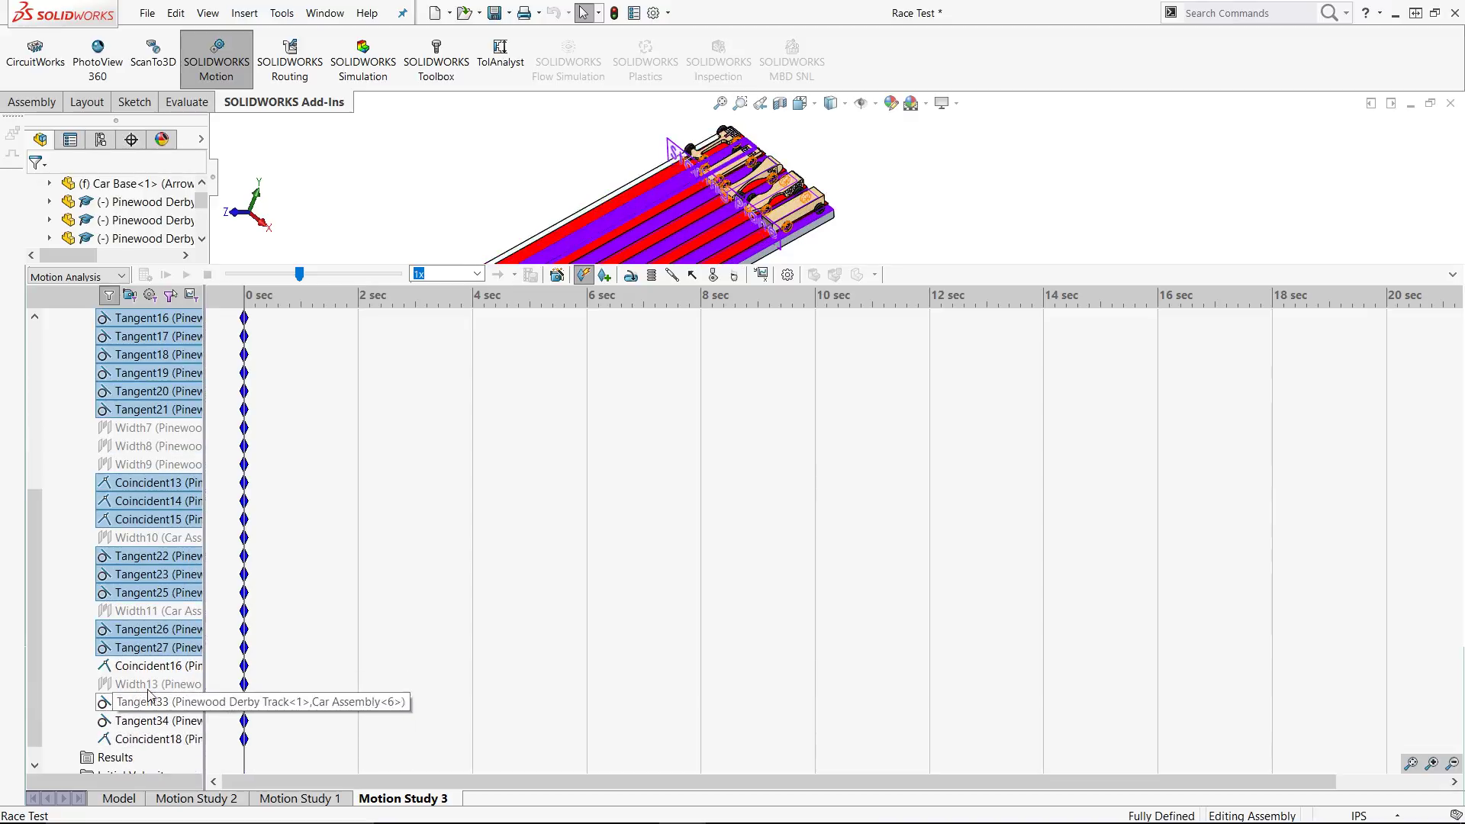
pyautogui.keyDown('ctrl'); pyautogui.click(145, 665); pyautogui.keyUp('ctrl')
pyautogui.keyDown('ctrl'); pyautogui.click(141, 702); pyautogui.keyUp('ctrl')
pyautogui.keyDown('ctrl'); pyautogui.click(140, 720); pyautogui.keyUp('ctrl')
pyautogui.keyDown('ctrl'); pyautogui.click(137, 740); pyautogui.keyUp('ctrl')
pyautogui.rightClick(137, 741)
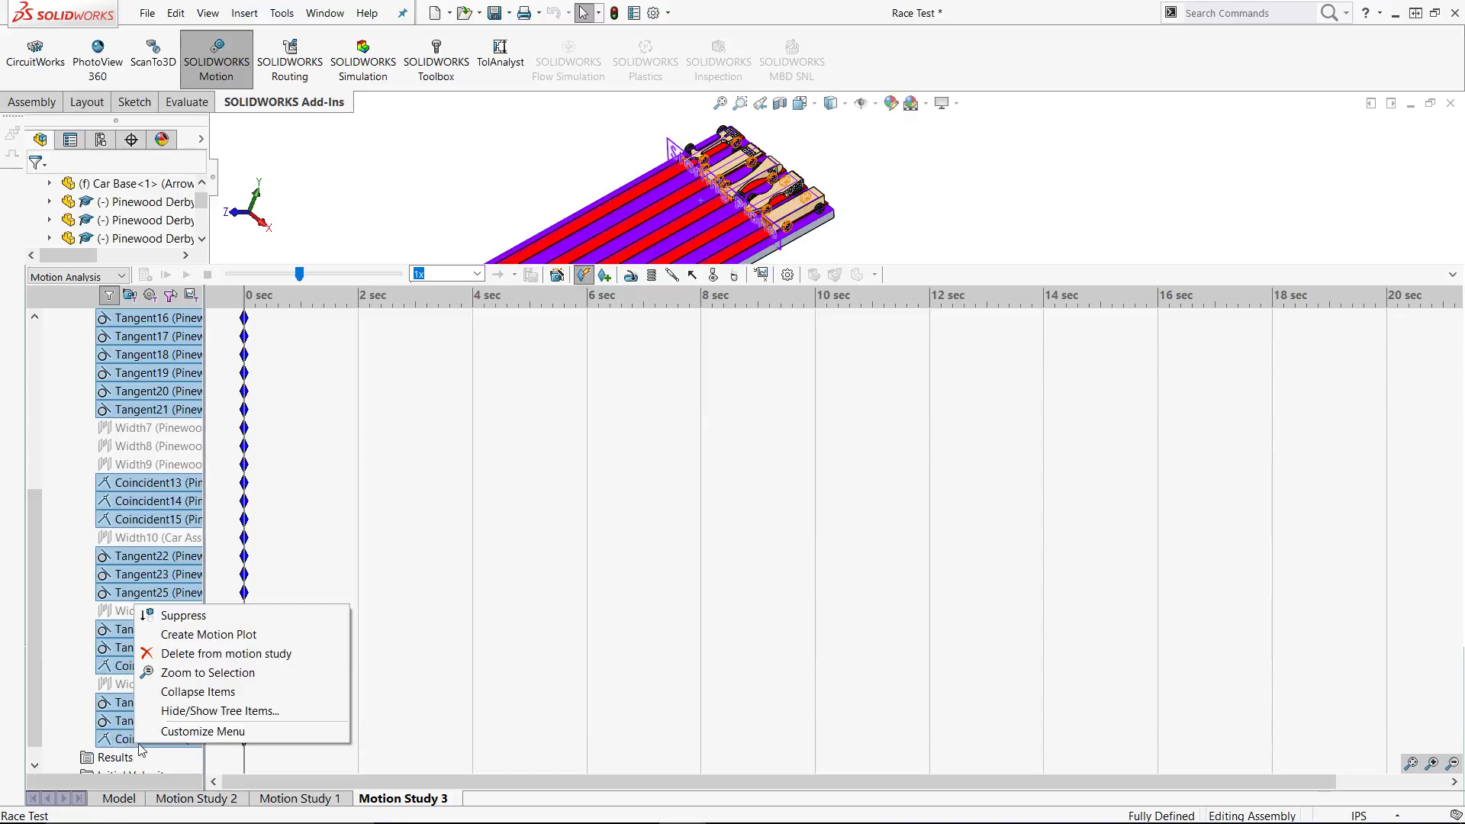
pyautogui.click(202, 622)
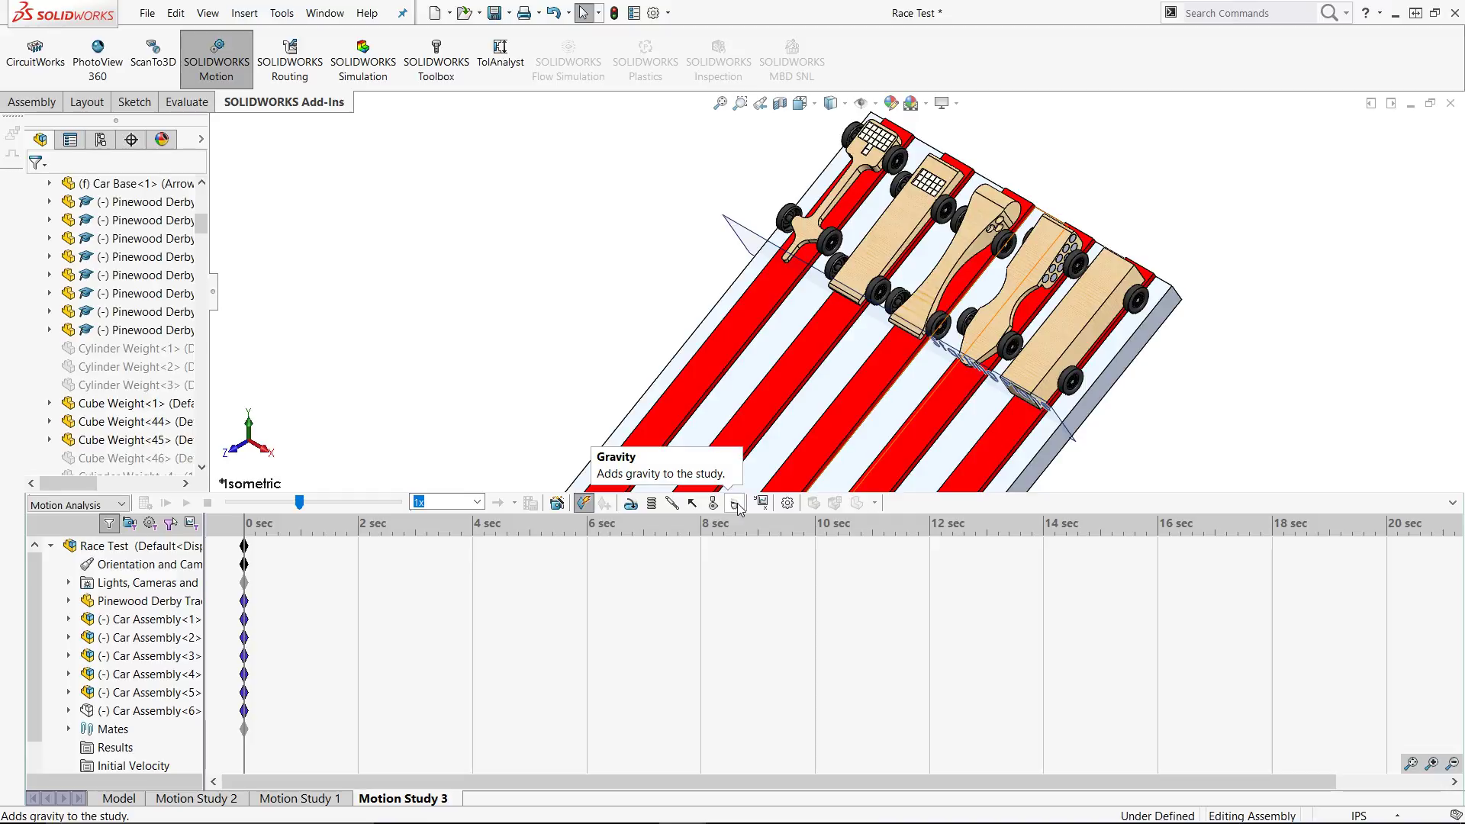
# Step: Add gravity acting along the Y direction at 386.09 in/s^2
pyautogui.click(735, 505)
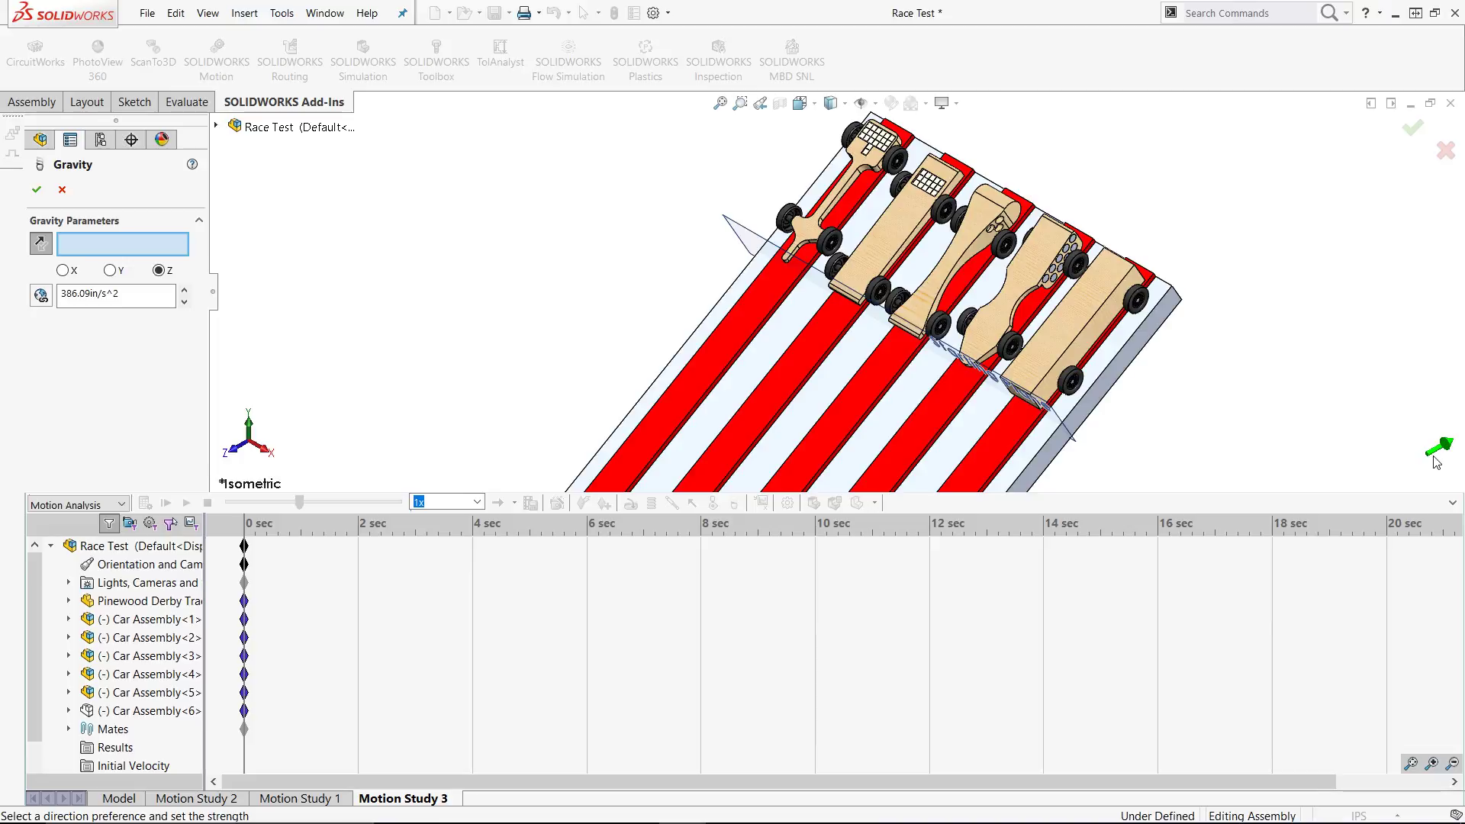
pyautogui.click(110, 271)
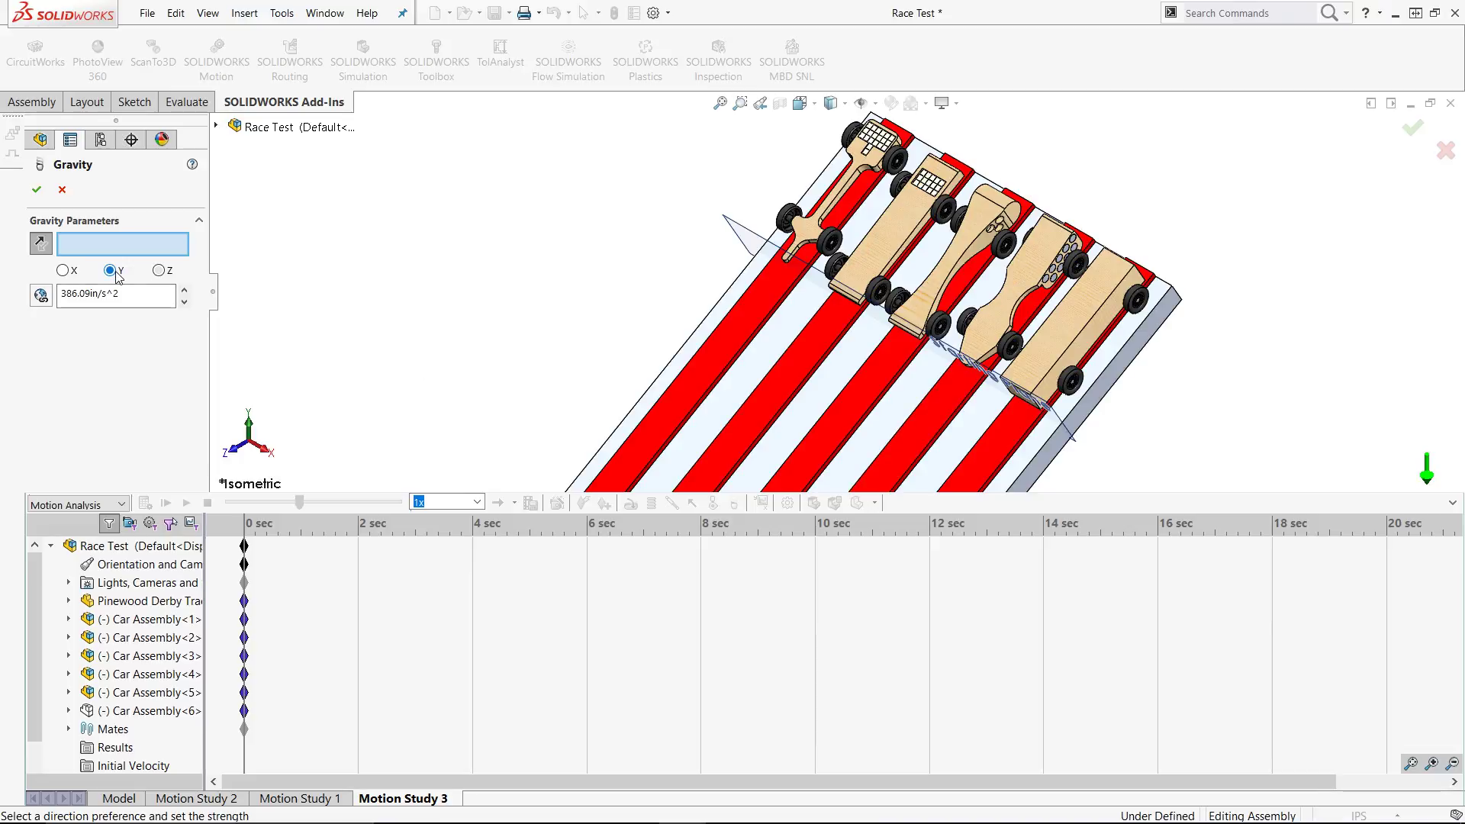
pyautogui.click(36, 190)
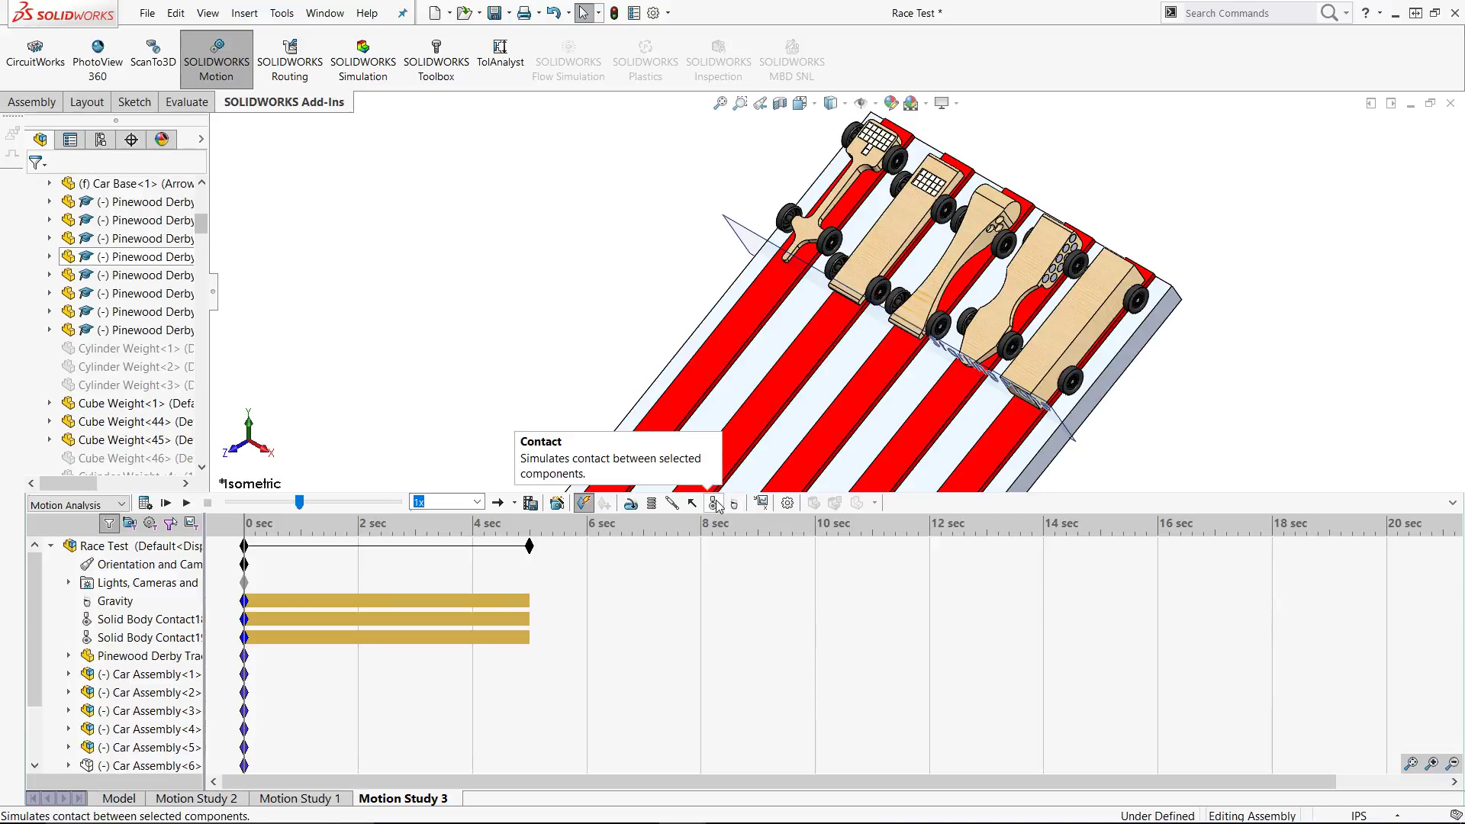
# Step: Create a solid-body contact between Car Assembly<3> and Pinewood Derby Track<1> using Aluminum (Dry) and Nylon
pyautogui.click(716, 503)
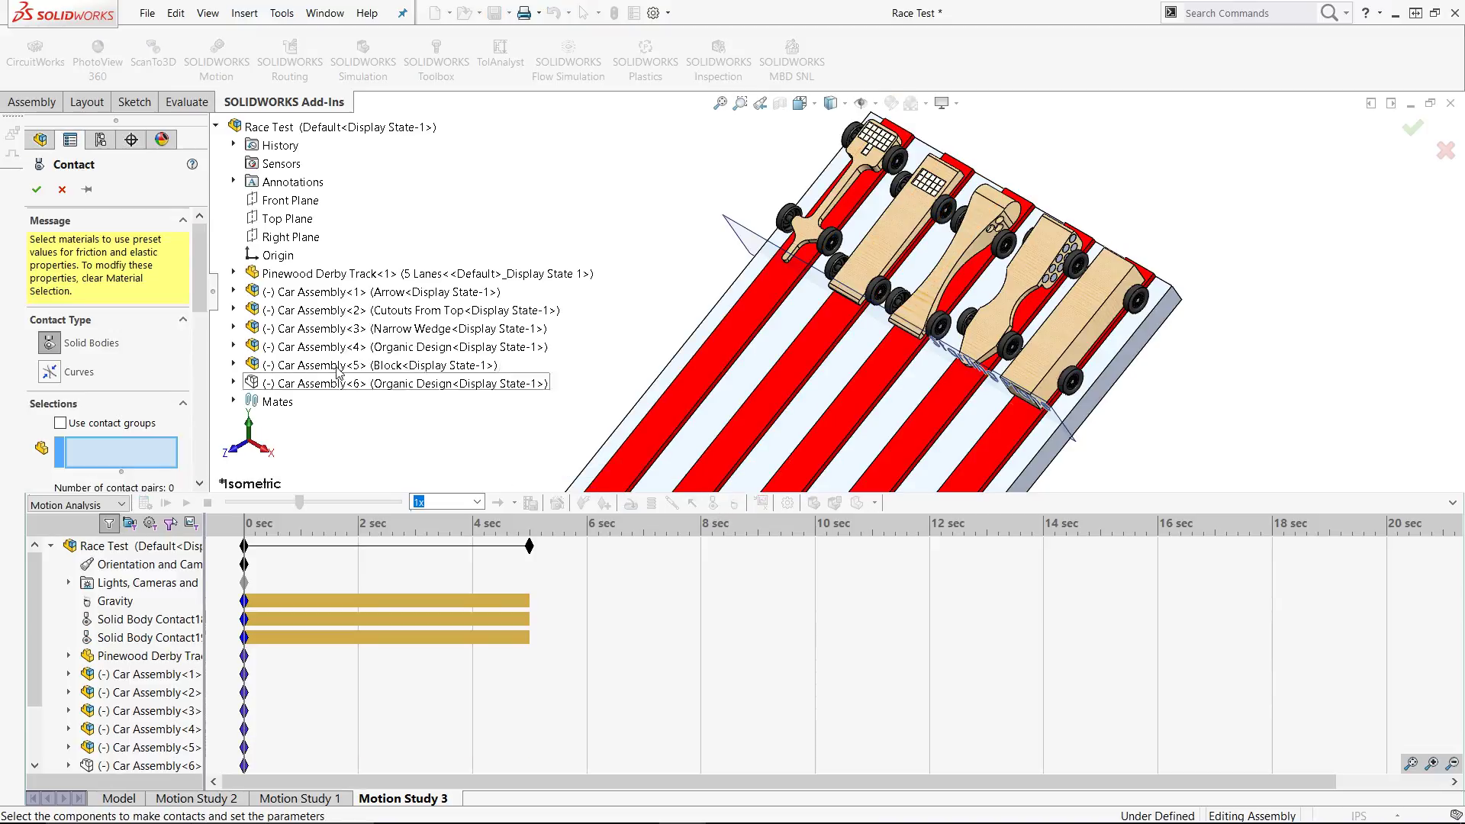
pyautogui.moveTo(204, 289); pyautogui.dragTo(223, 352)
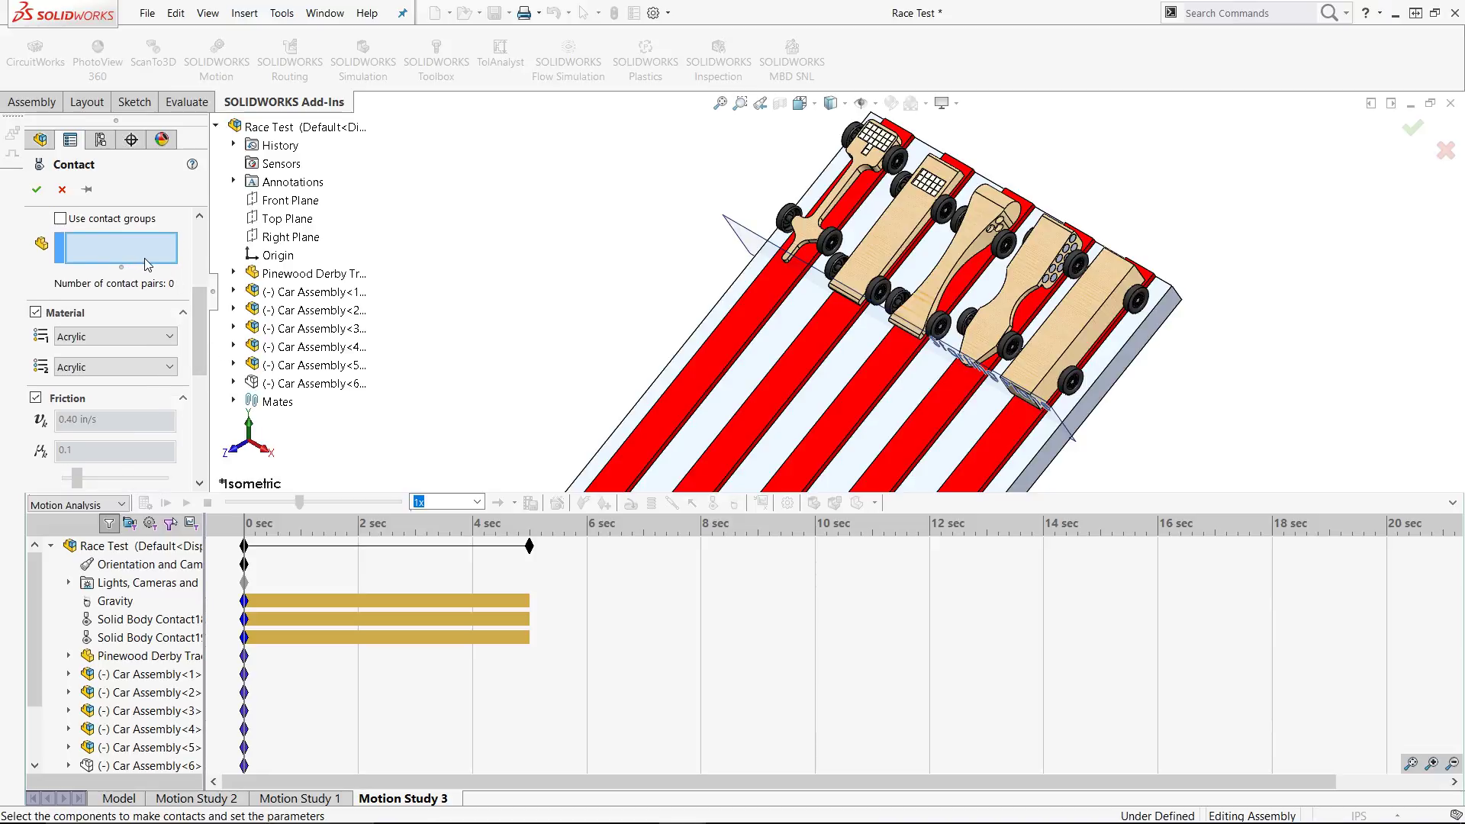
pyautogui.click(277, 332)
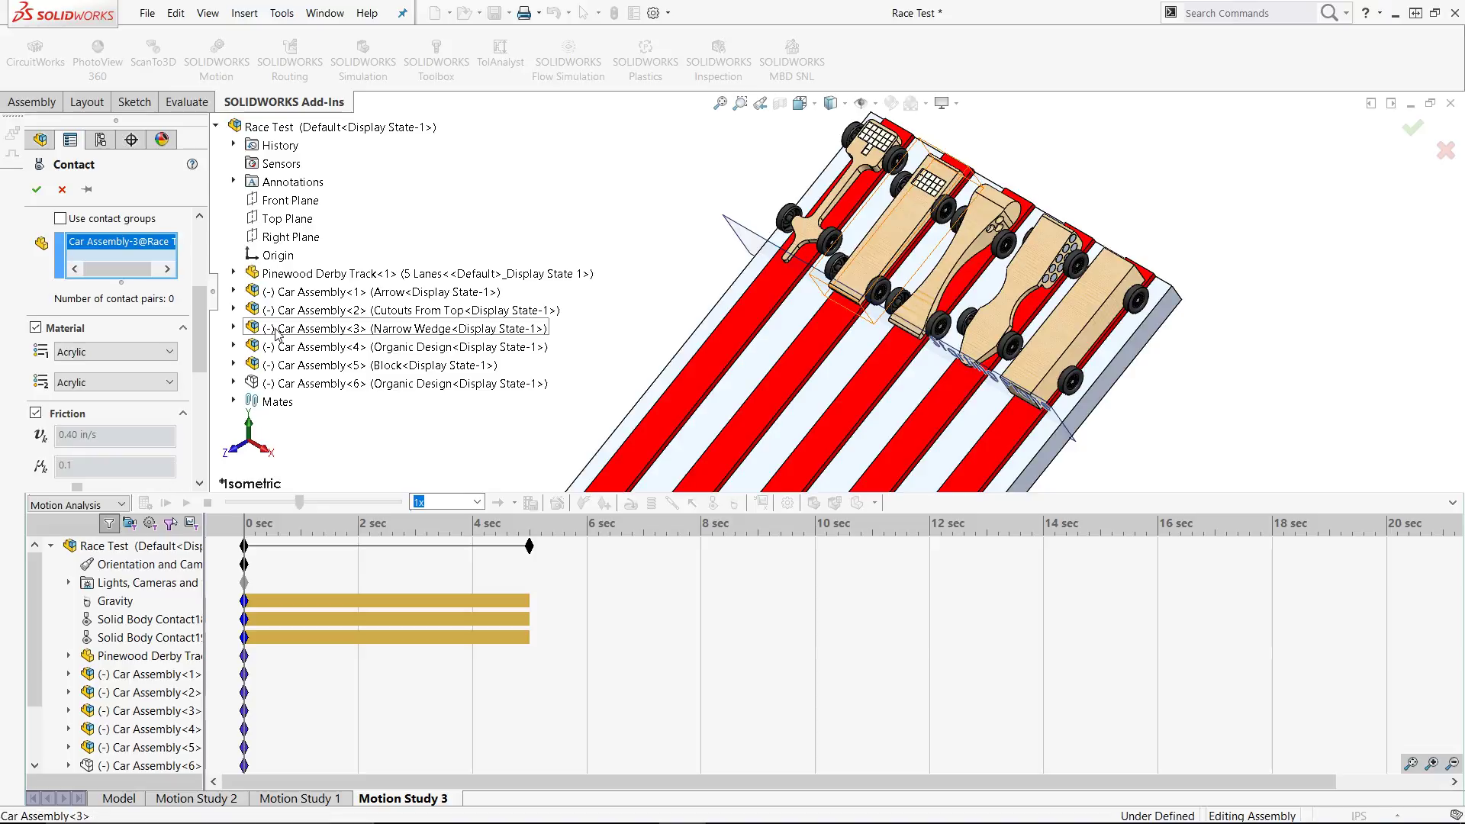
pyautogui.click(361, 281)
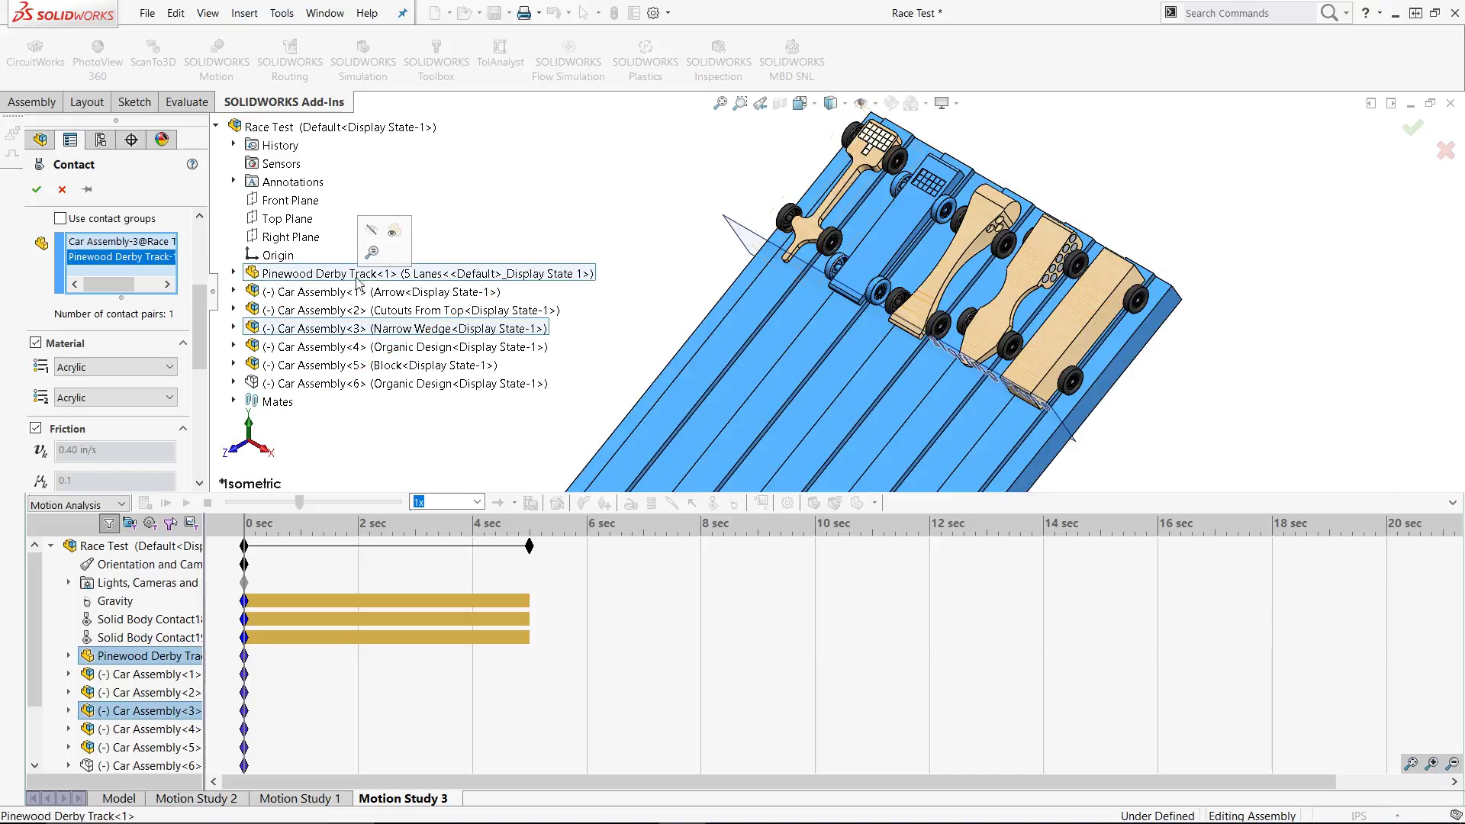
pyautogui.click(89, 368)
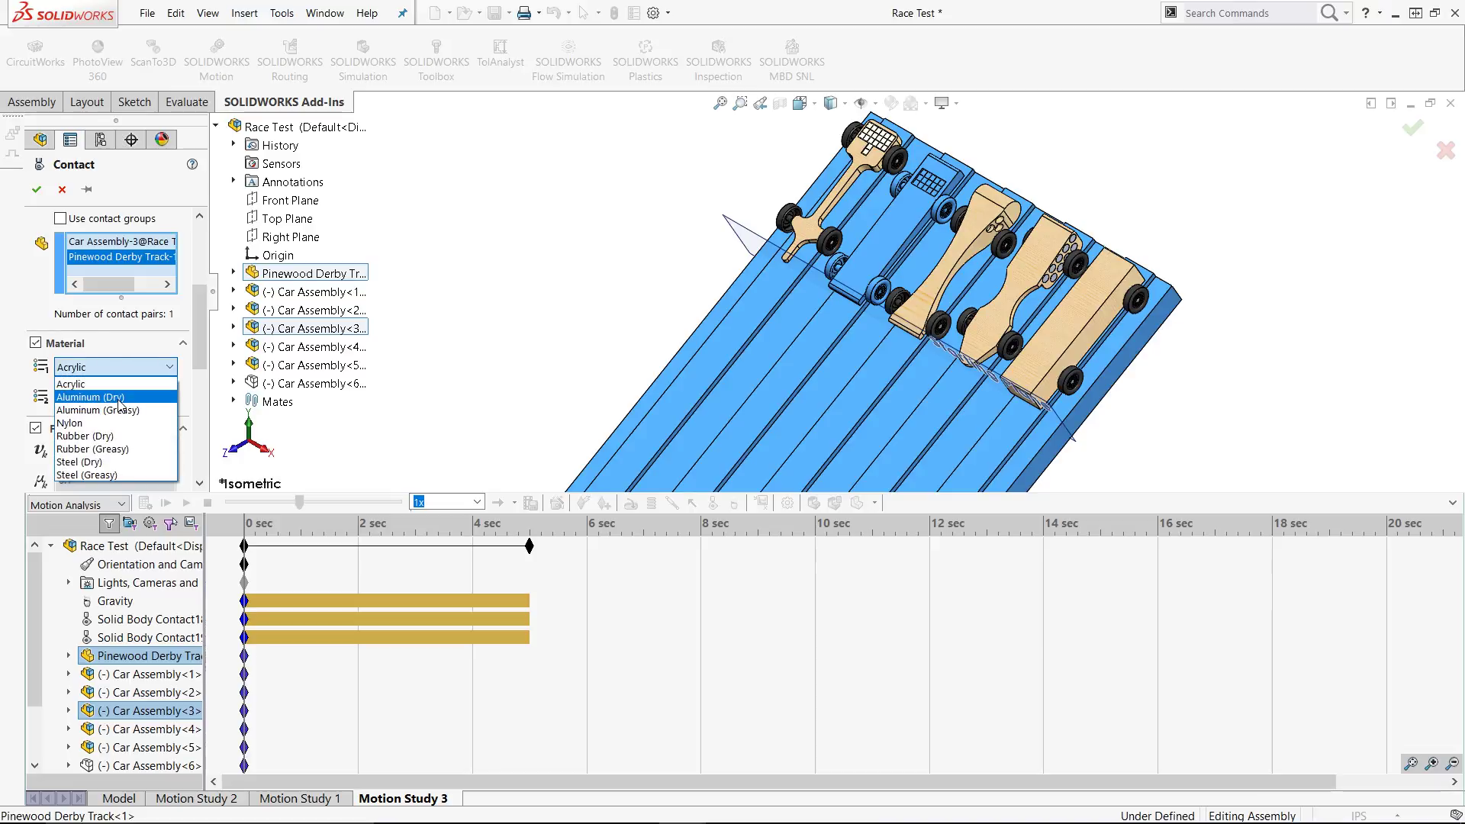
pyautogui.click(119, 399)
pyautogui.click(91, 399)
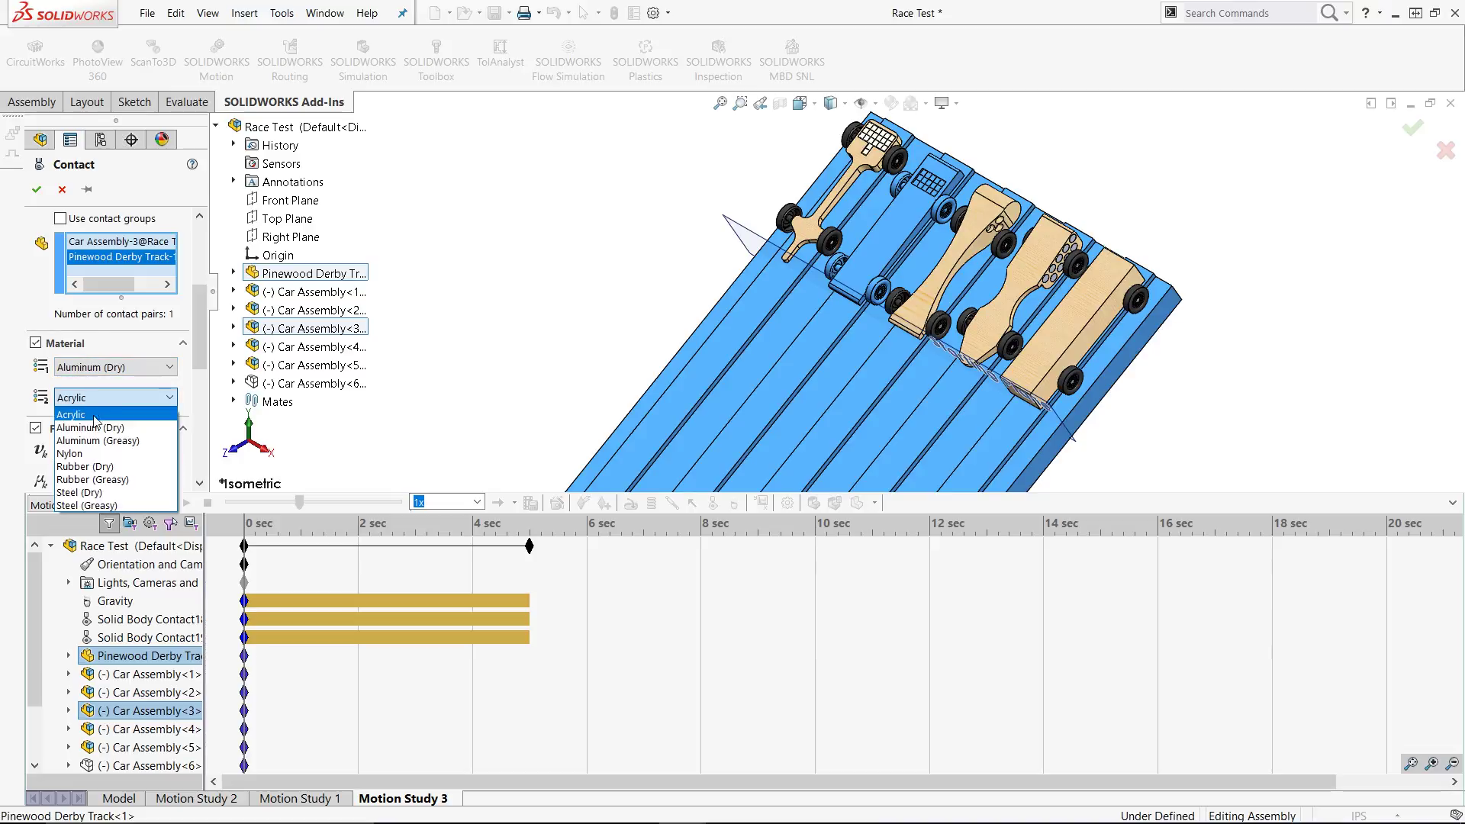
pyautogui.click(97, 454)
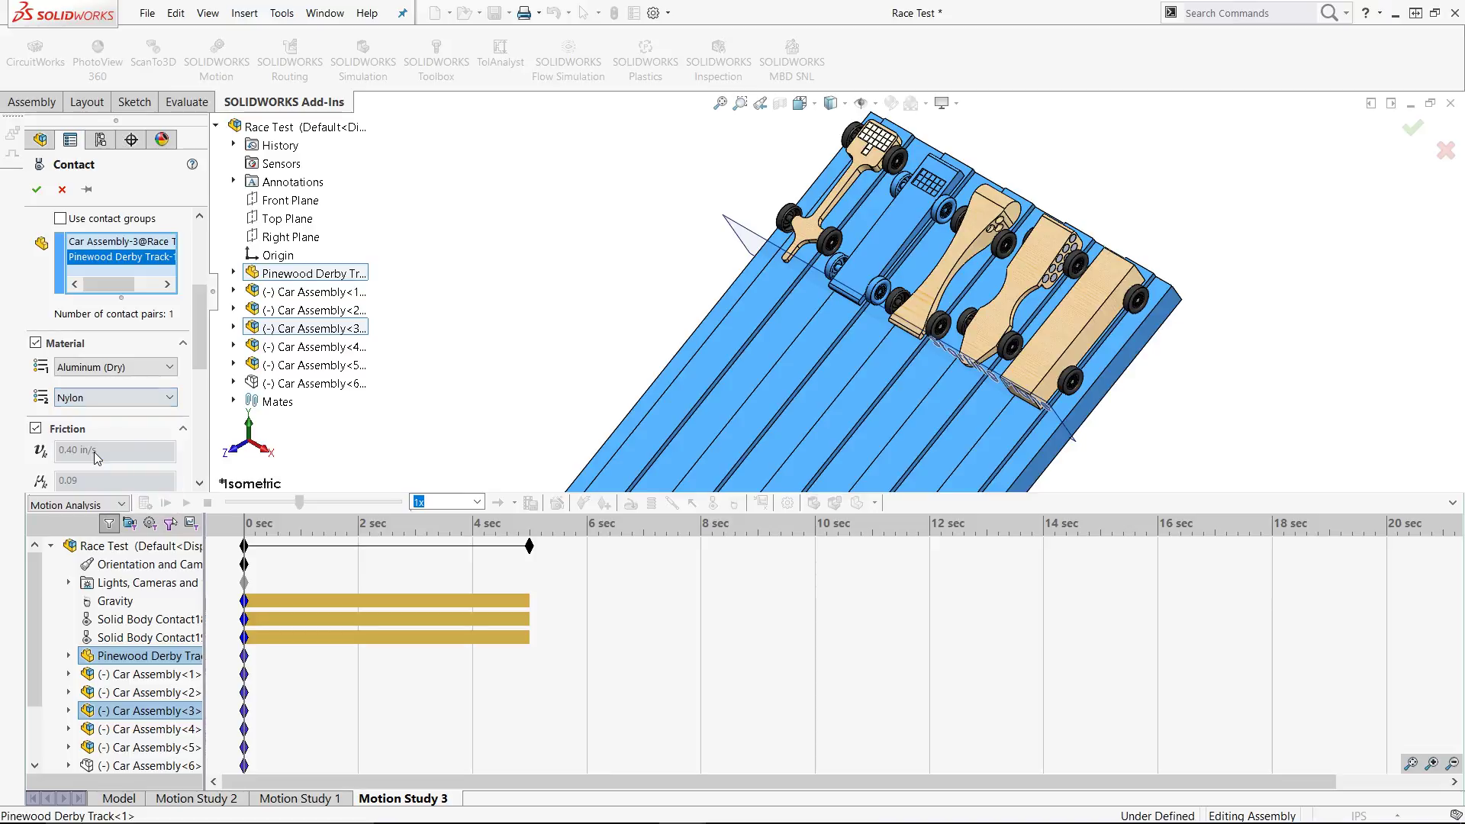
pyautogui.moveTo(194, 323); pyautogui.dragTo(193, 418)
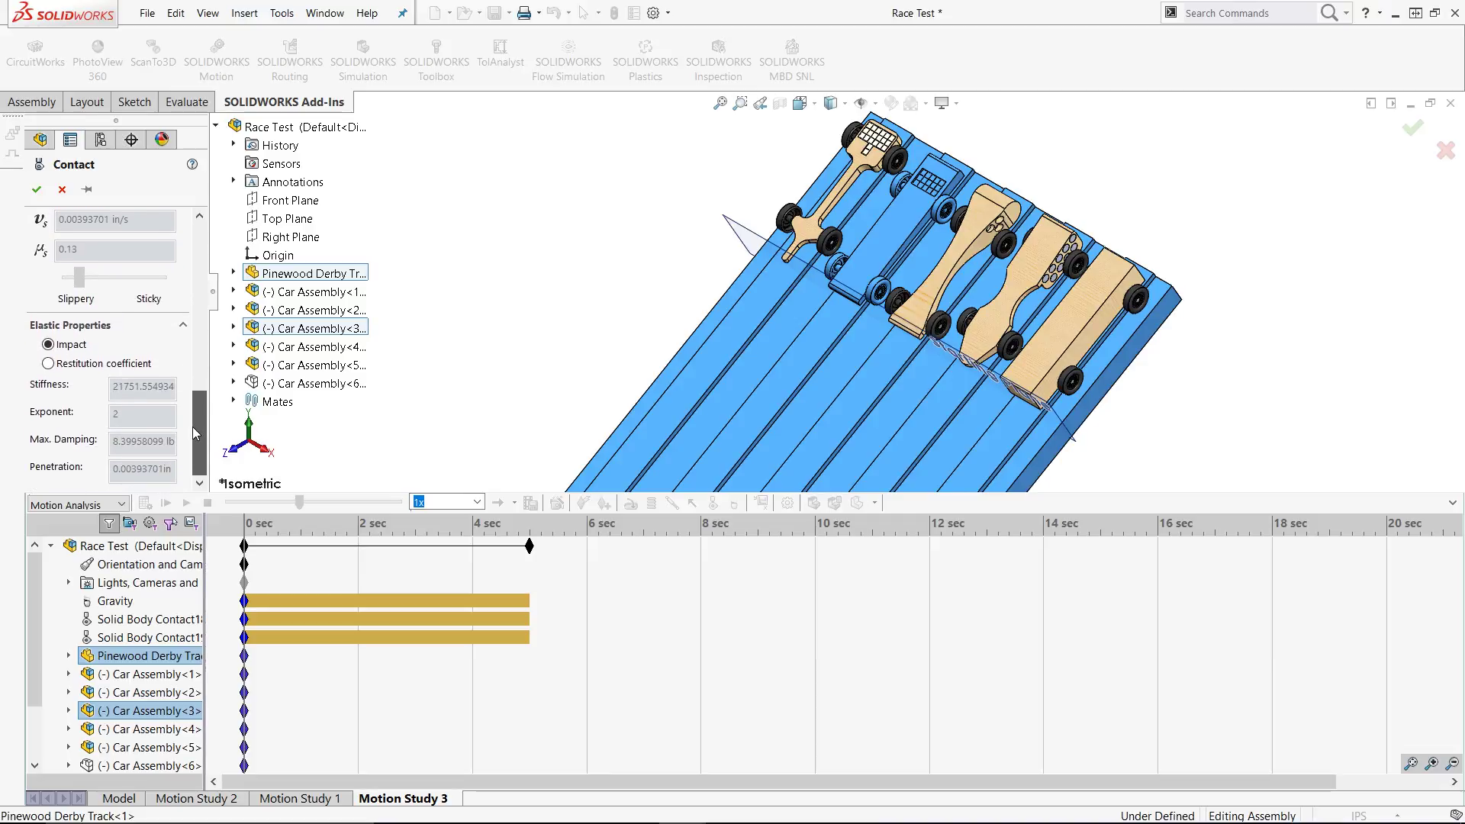
pyautogui.click(36, 189)
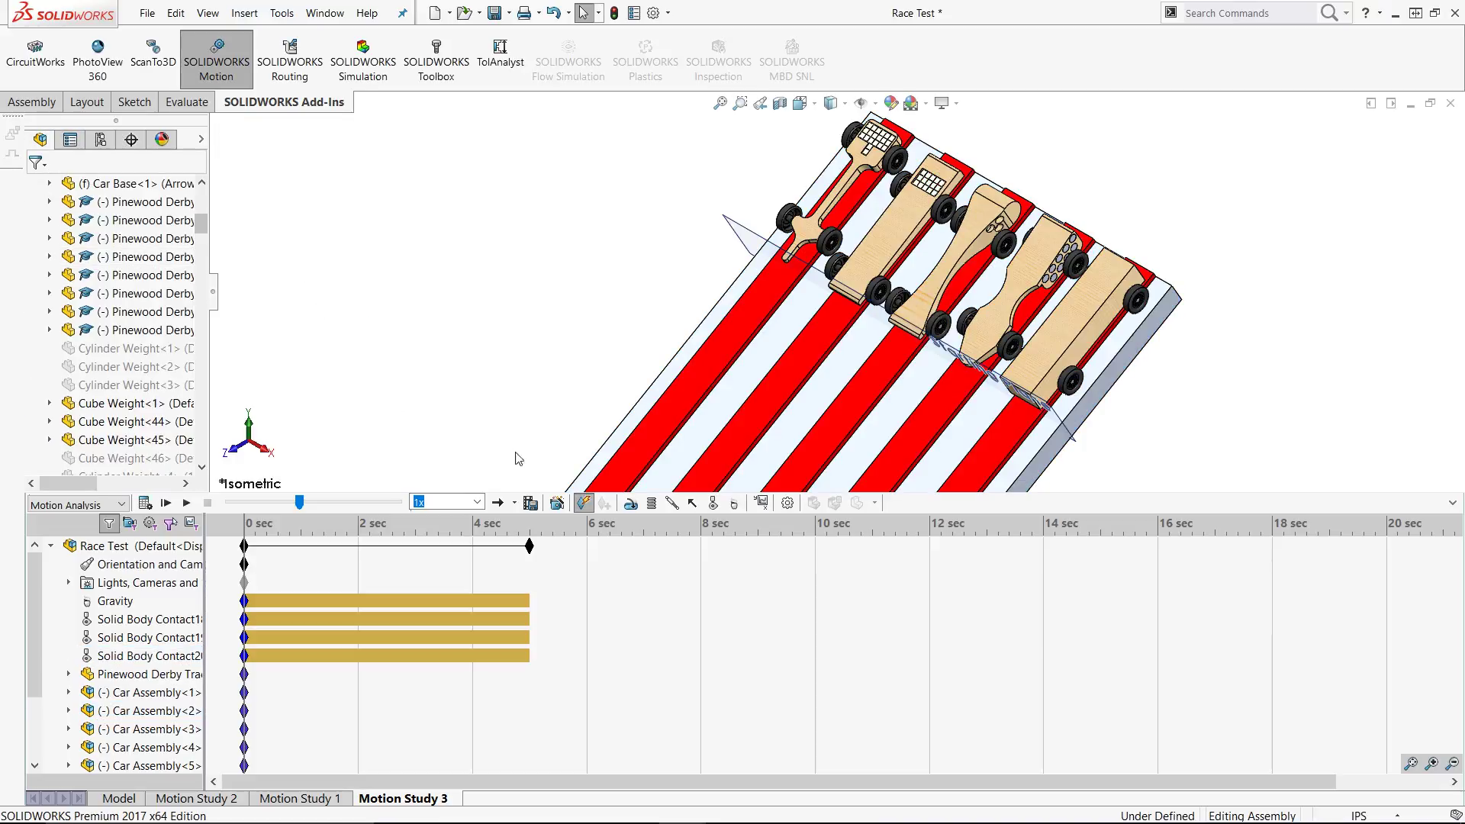
# Step: Add a Car Assembly<4>–track contact with Aluminum (Dry) and Nylon materials
pyautogui.click(713, 502)
pyautogui.click(302, 348)
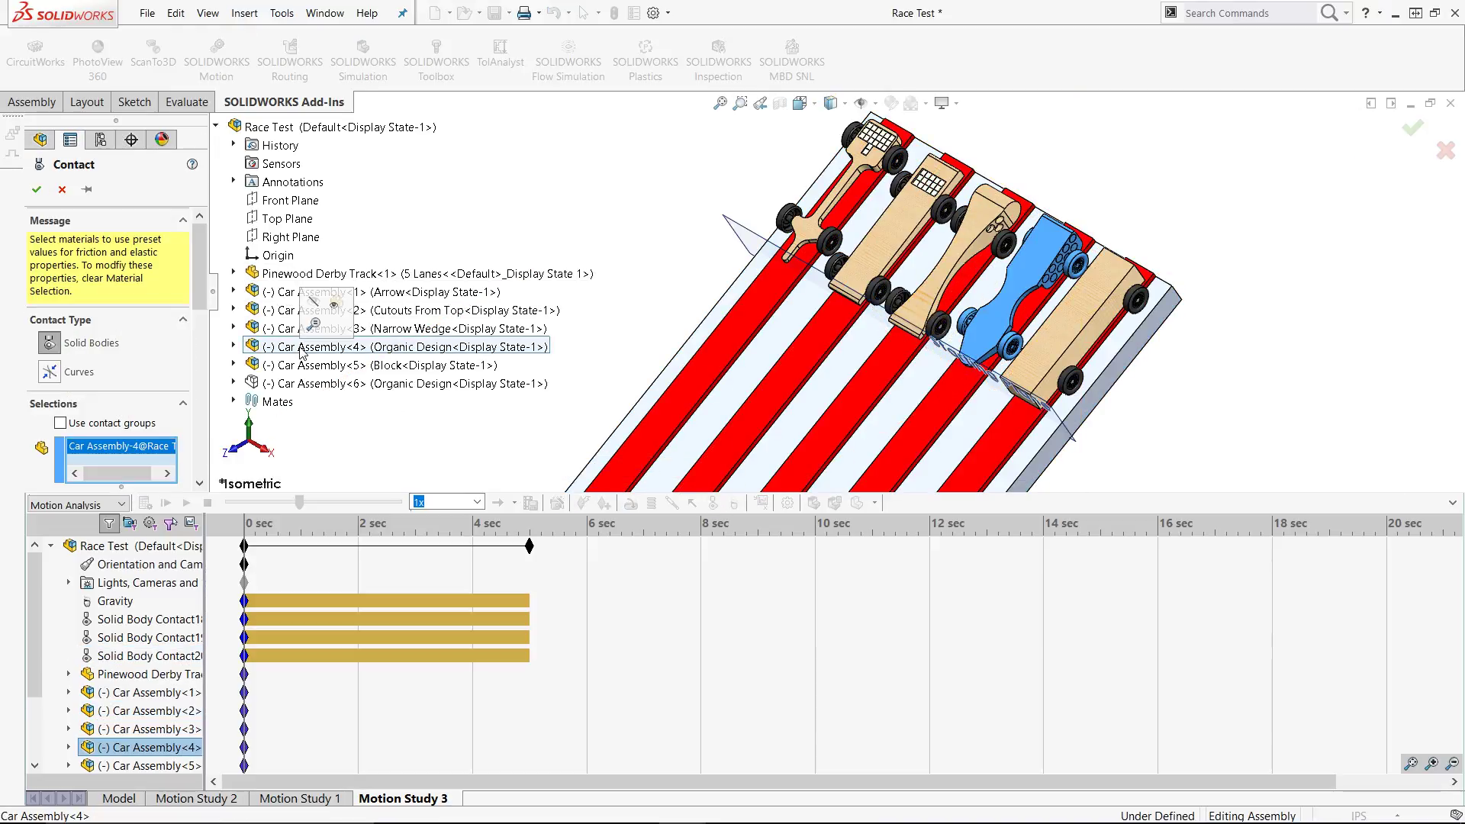
pyautogui.click(305, 274)
pyautogui.moveTo(195, 305); pyautogui.dragTo(196, 384)
pyautogui.click(115, 320)
pyautogui.click(90, 380)
pyautogui.click(115, 350)
pyautogui.click(90, 419)
pyautogui.click(36, 190)
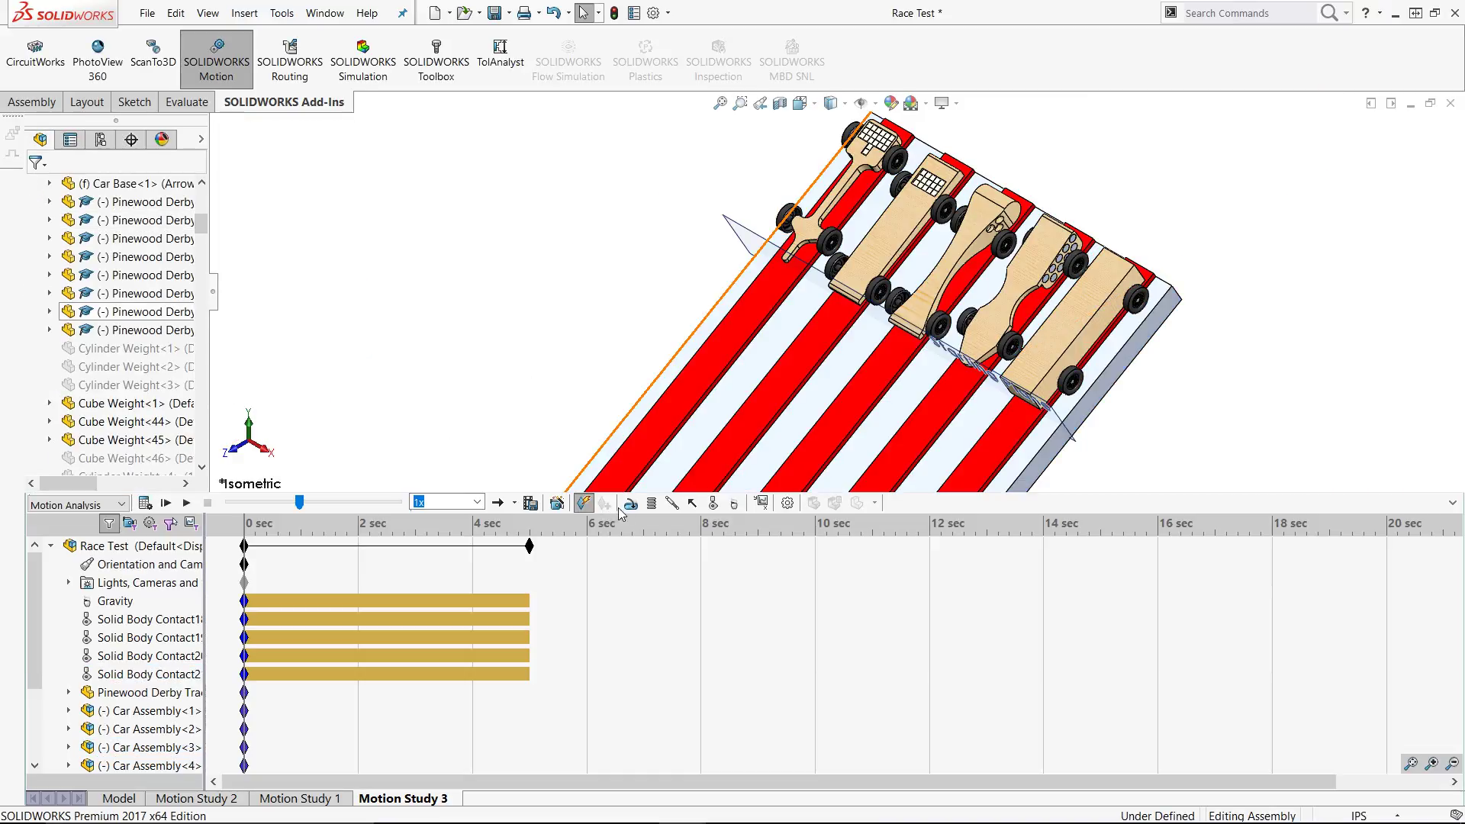
# Step: Add a Car Assembly<5>–track contact with Aluminum (Dry) and Nylon materials
pyautogui.click(715, 504)
pyautogui.moveTo(203, 287); pyautogui.dragTo(200, 354)
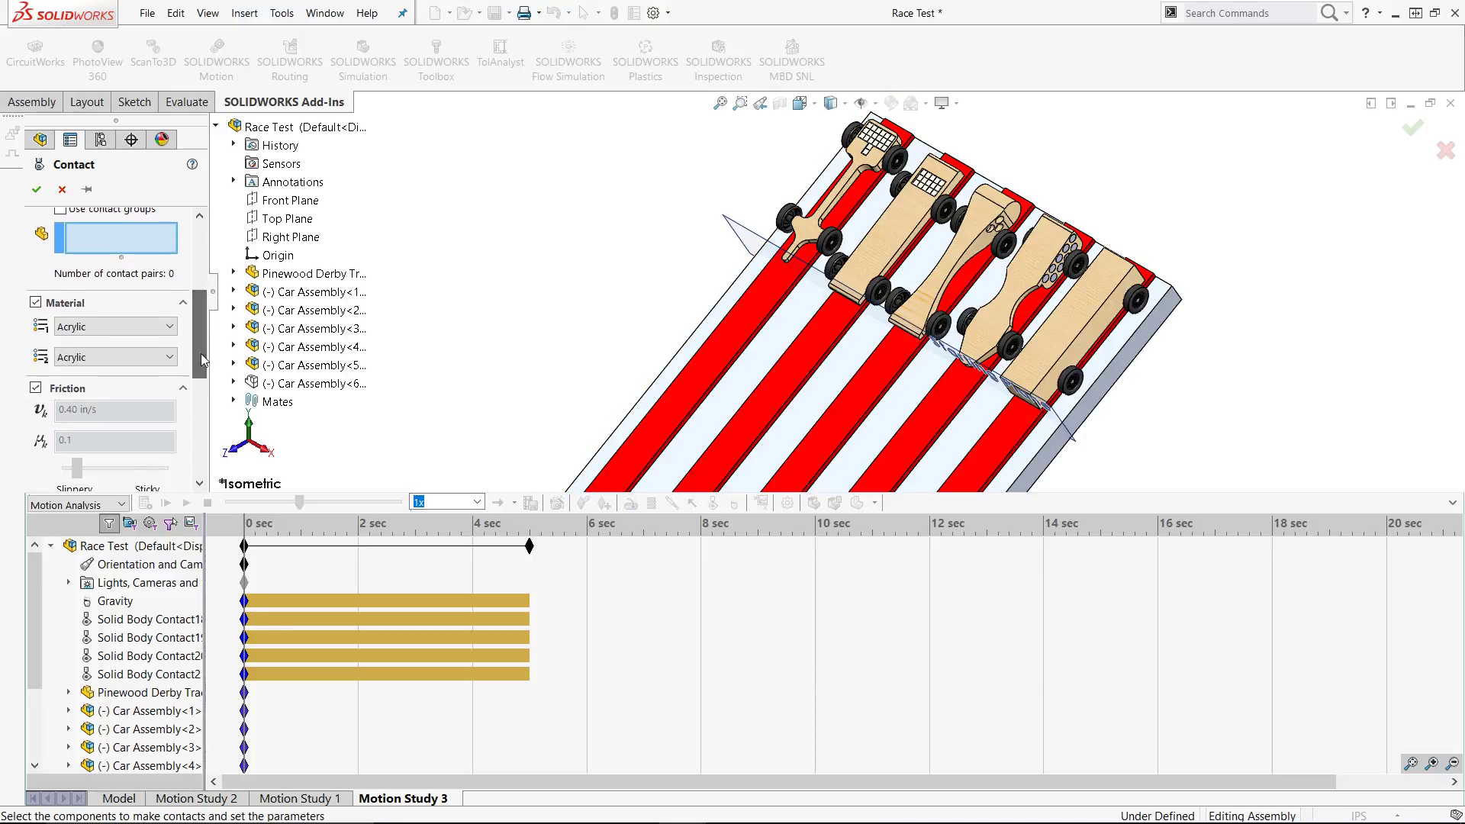
pyautogui.click(288, 366)
pyautogui.click(320, 273)
pyautogui.click(114, 356)
pyautogui.click(120, 387)
pyautogui.click(100, 445)
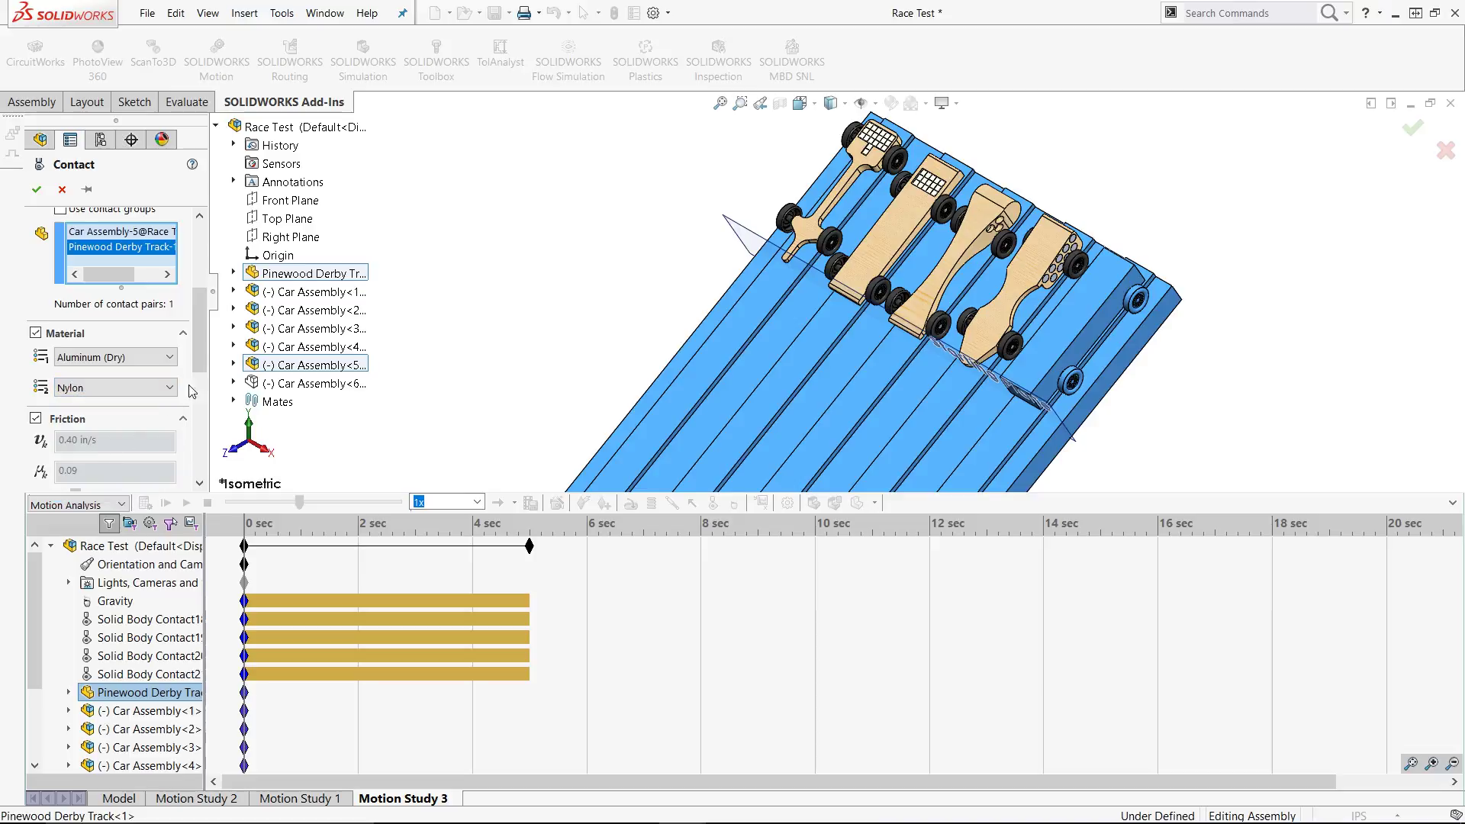
pyautogui.click(35, 190)
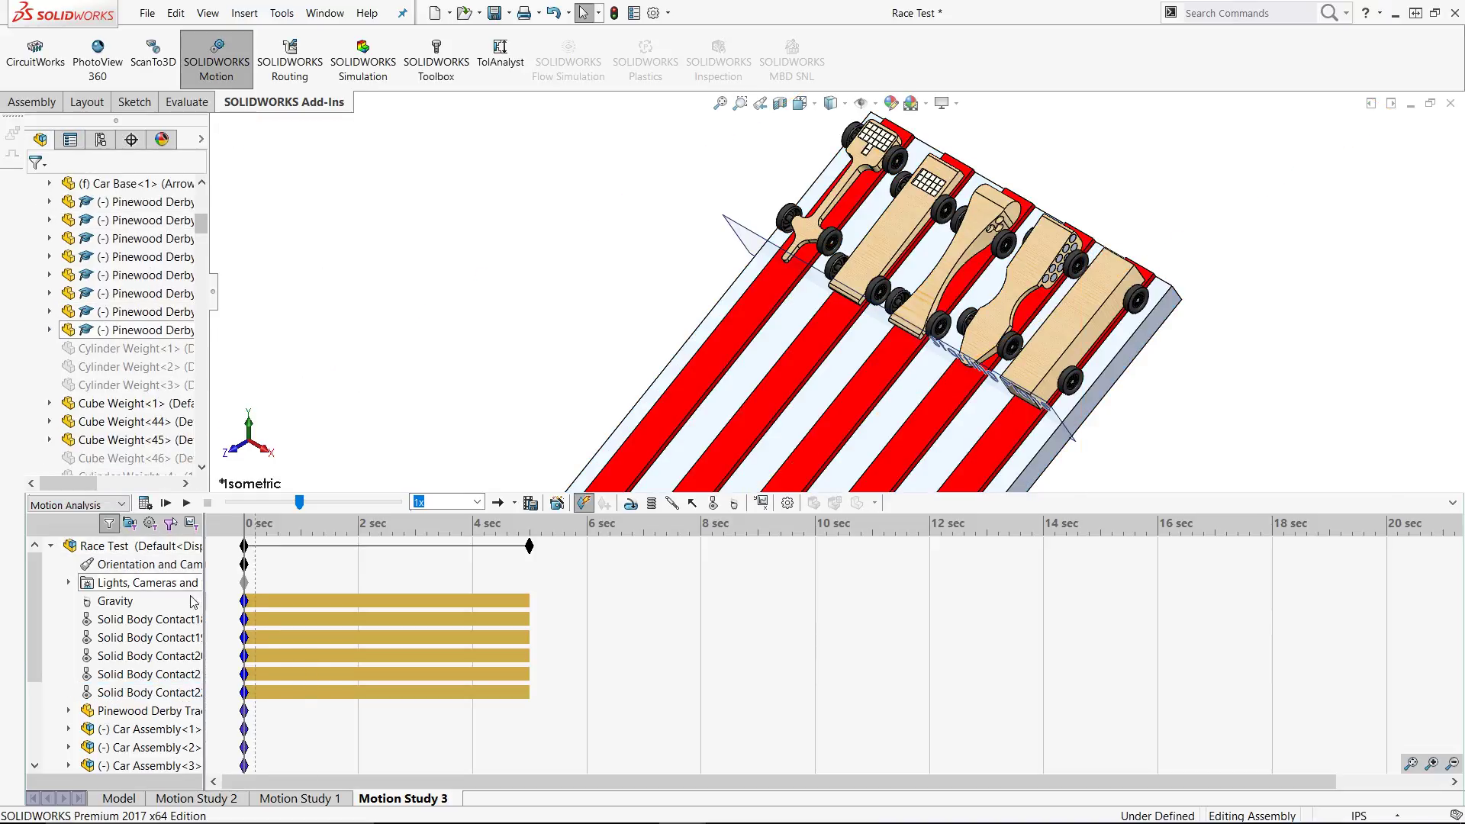
# Step: Edit an existing contact's materials to Aluminum (Dry) and Aluminum (Greasy)
pyautogui.rightClick(141, 620)
pyautogui.click(229, 635)
pyautogui.scroll(-5, 205, 342)
pyautogui.click(114, 287)
pyautogui.click(90, 317)
pyautogui.click(115, 318)
pyautogui.click(98, 360)
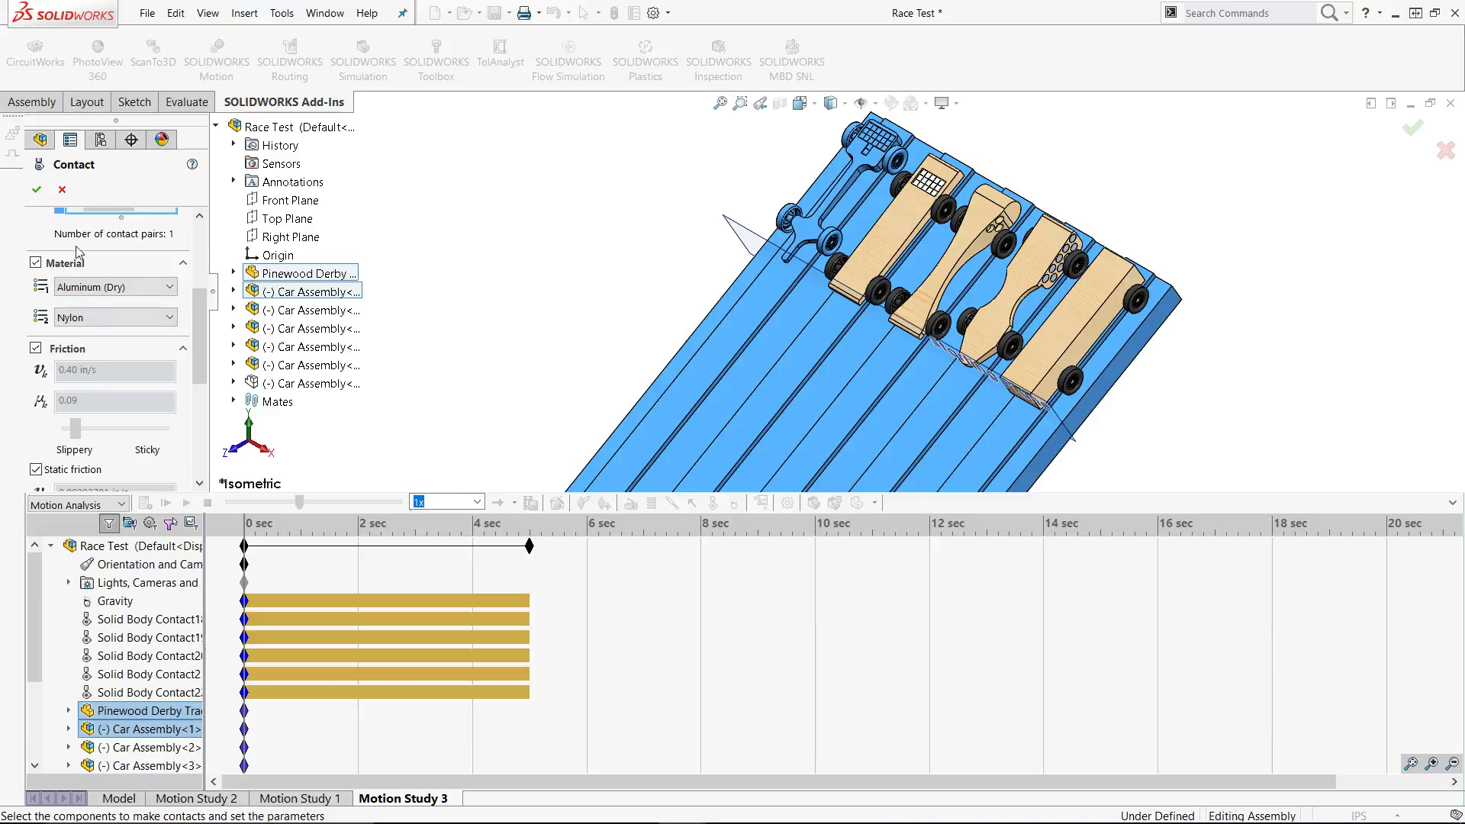
pyautogui.click(36, 190)
# Step: Edit another contact's second material, trying Acrylic before settling on a different material
pyautogui.rightClick(141, 637)
pyautogui.click(196, 645)
pyautogui.scroll(-5, 114, 344)
pyautogui.click(115, 341)
pyautogui.click(115, 359)
pyautogui.click(114, 341)
pyautogui.click(114, 400)
pyautogui.click(35, 189)
# Step: Reopen Solid Body Contact2 for editing and confirm its settings
pyautogui.rightClick(169, 658)
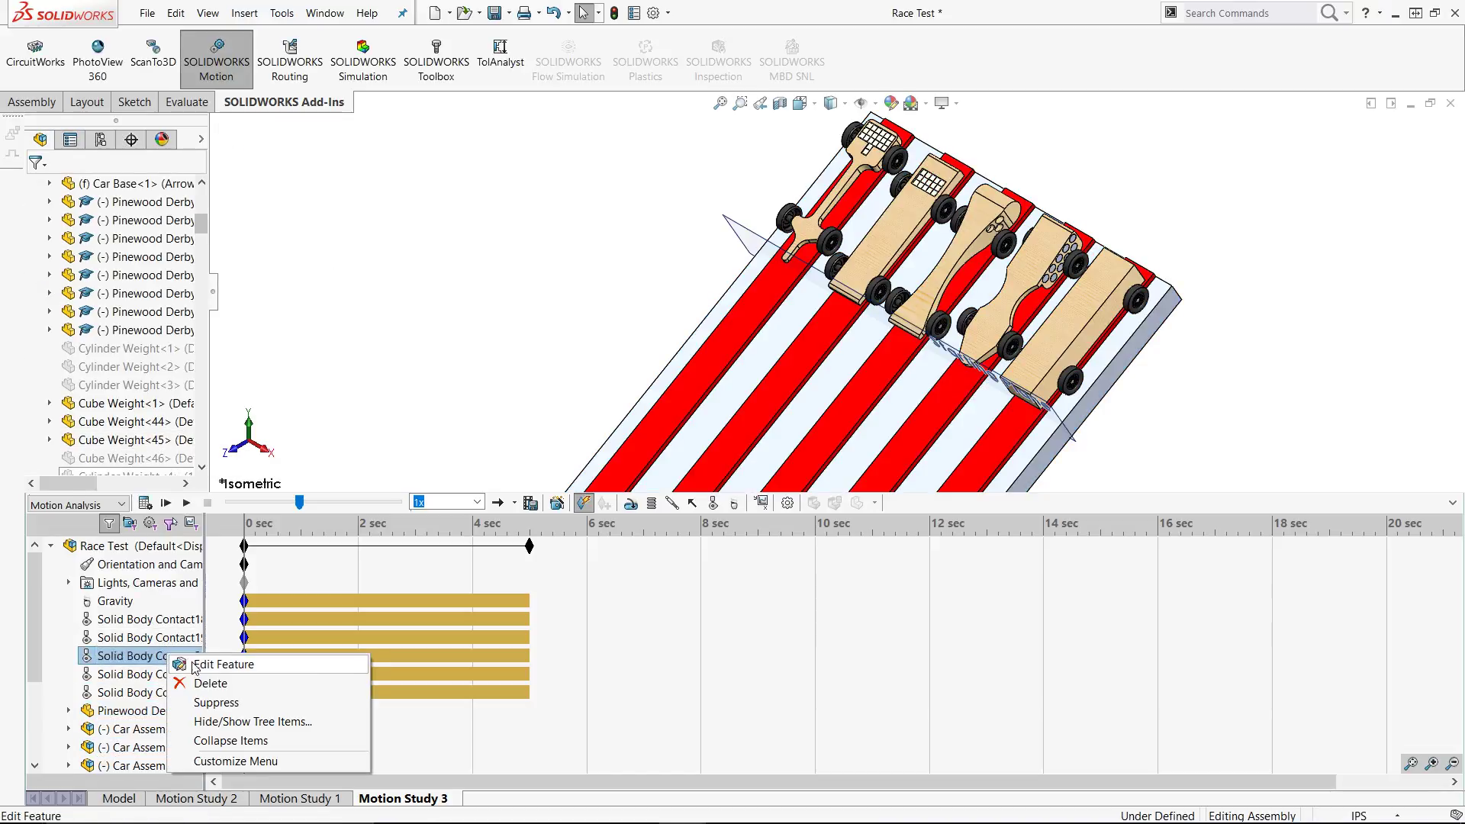
pyautogui.click(195, 665)
pyautogui.scroll(-5, 212, 390)
pyautogui.click(36, 190)
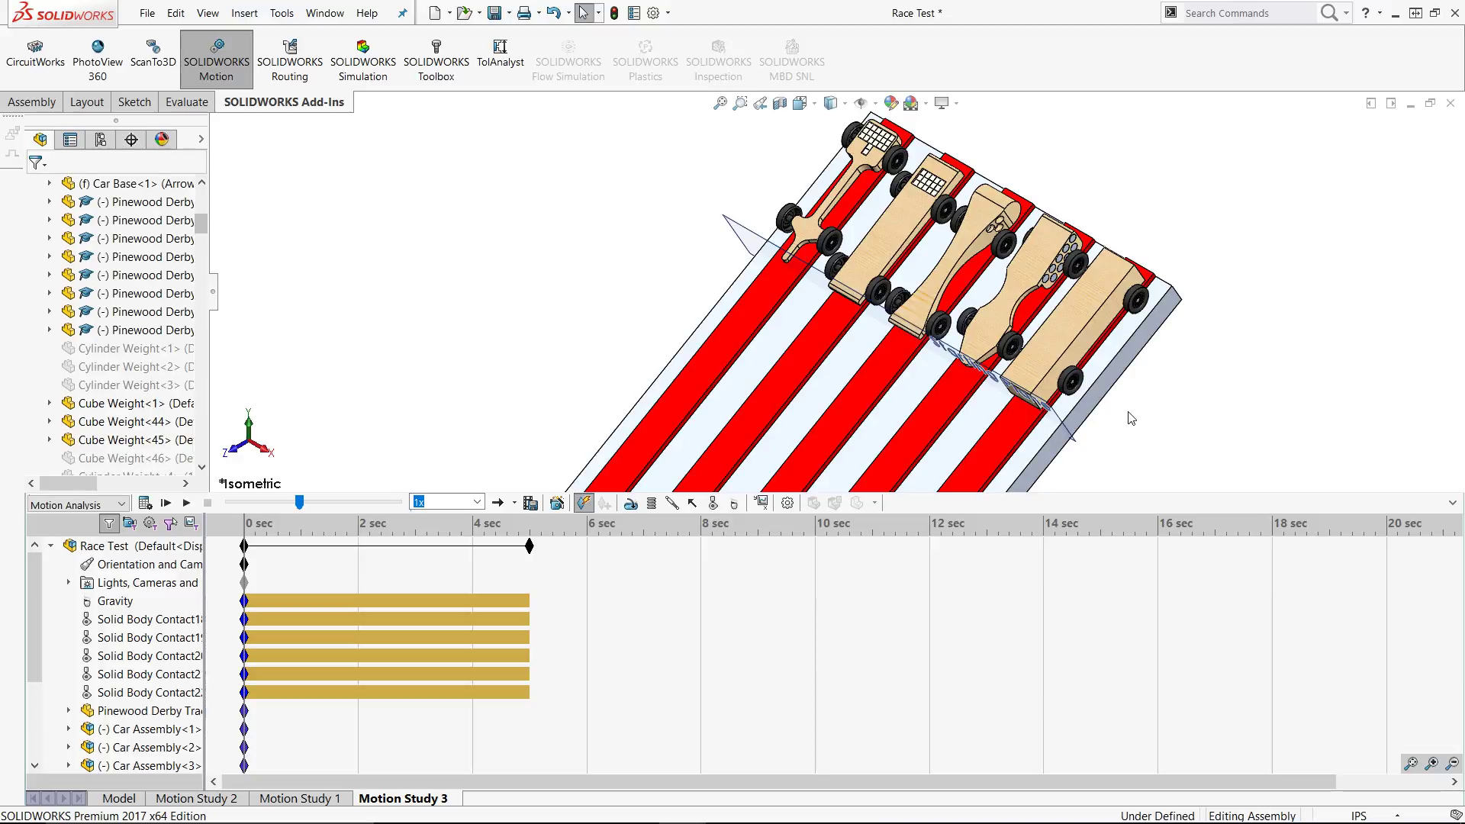
# Step: Create a Displacement/Velocity/Acceleration Trace Path result at the midpoint of the fifth car's edge
pyautogui.click(762, 503)
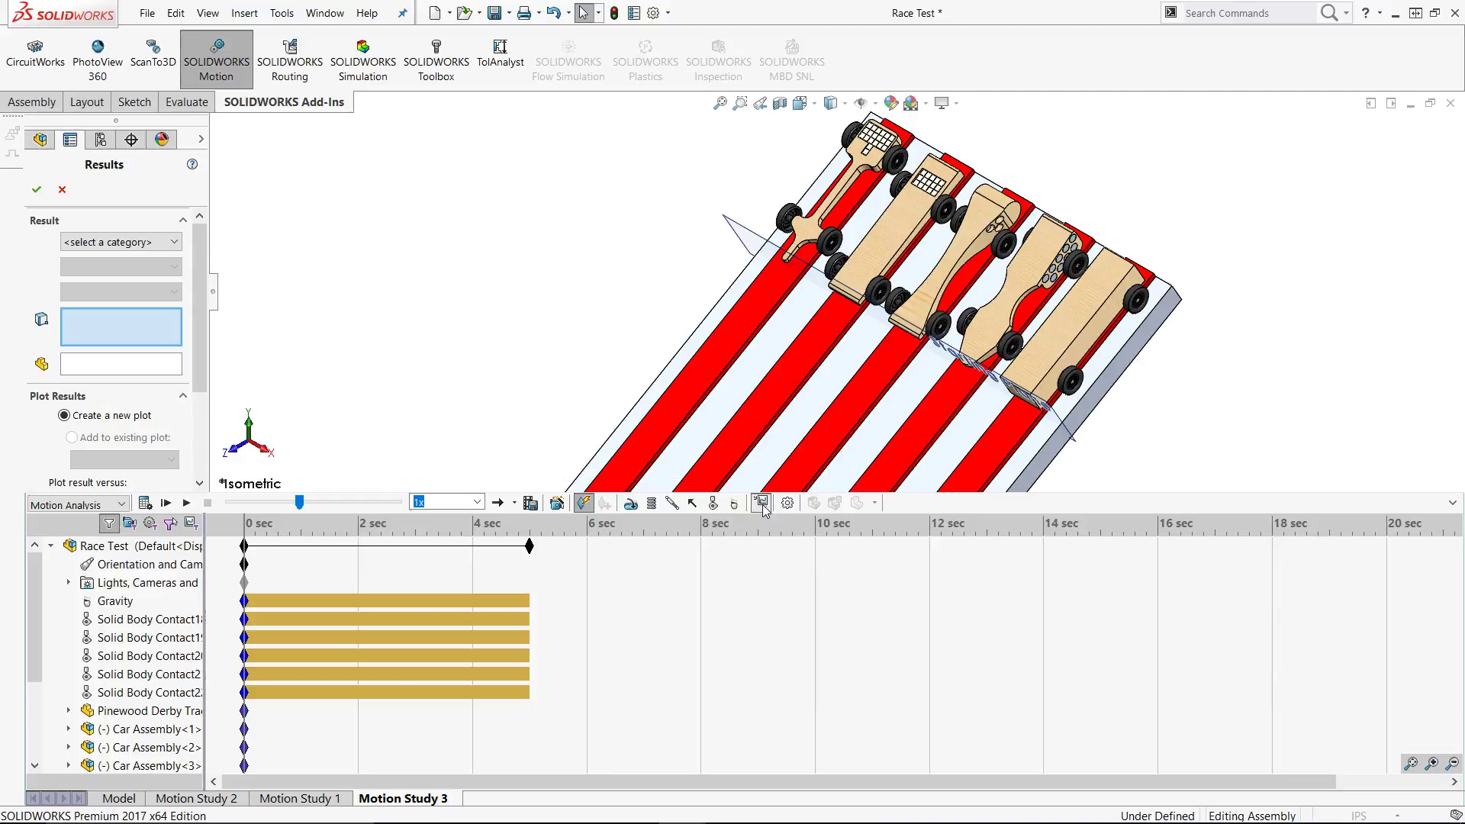
pyautogui.click(152, 244)
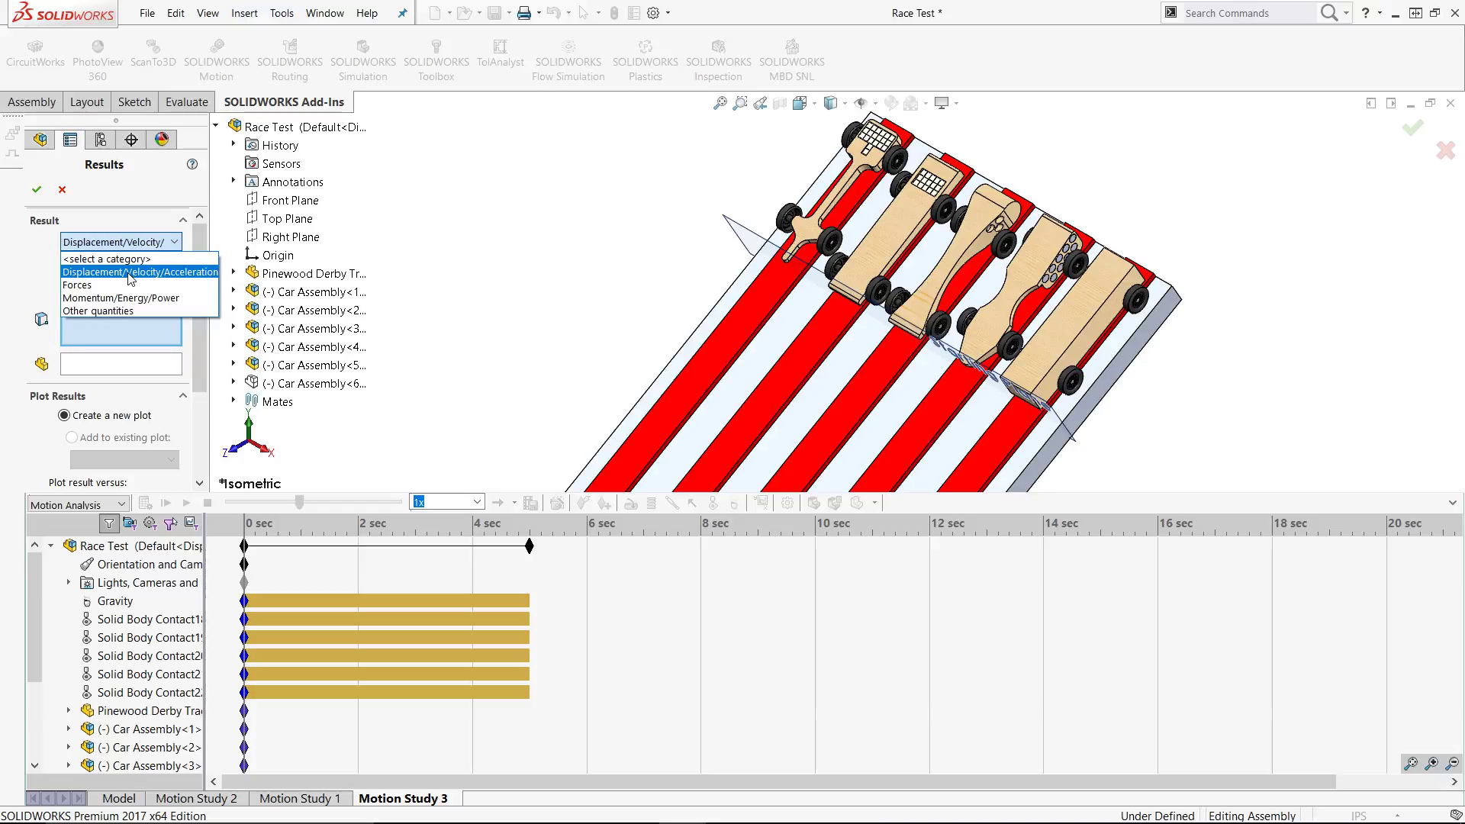
pyautogui.click(130, 276)
pyautogui.click(138, 271)
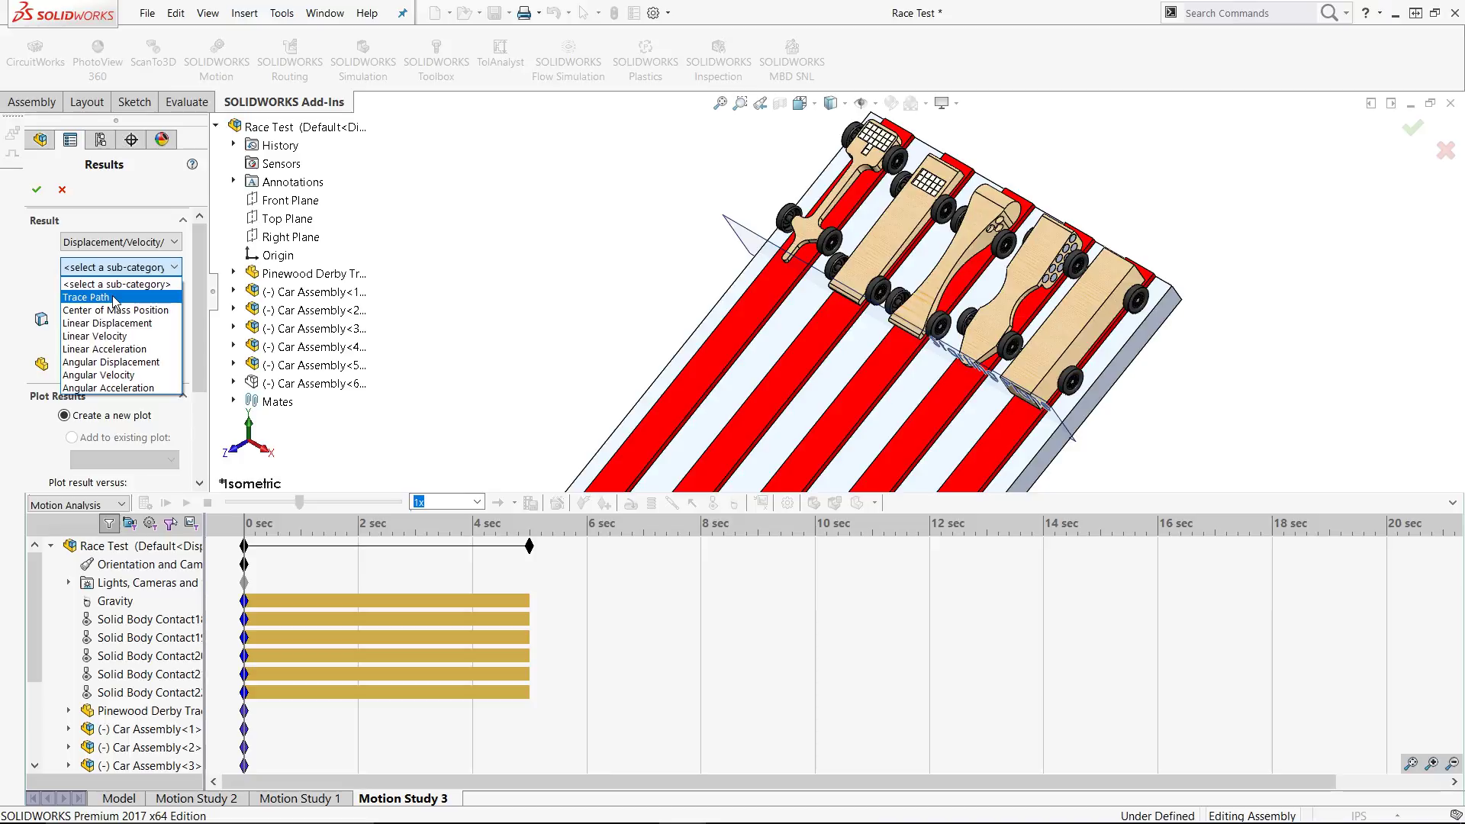
pyautogui.click(115, 298)
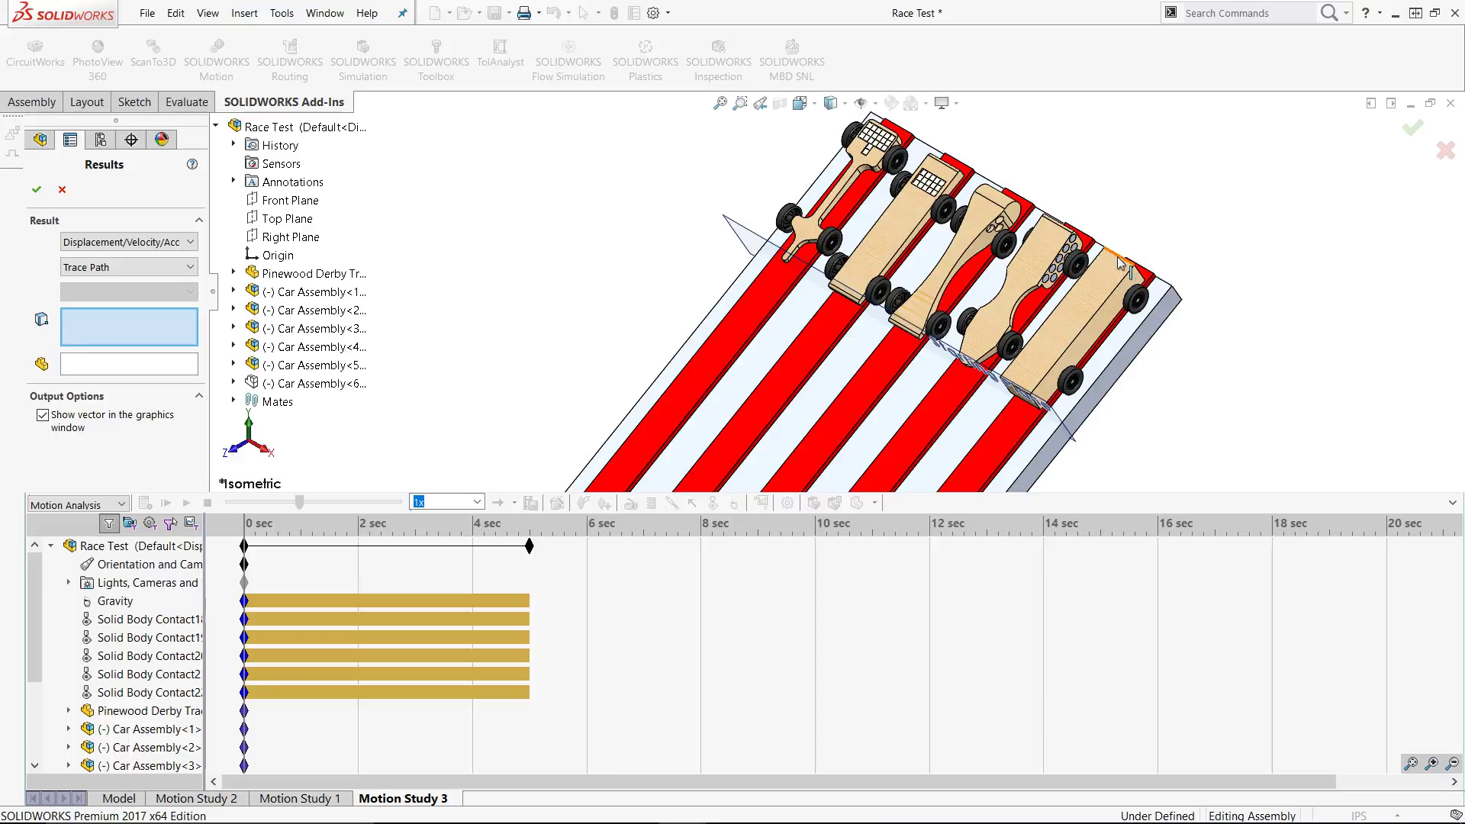
pyautogui.scroll(-5, 1120, 262)
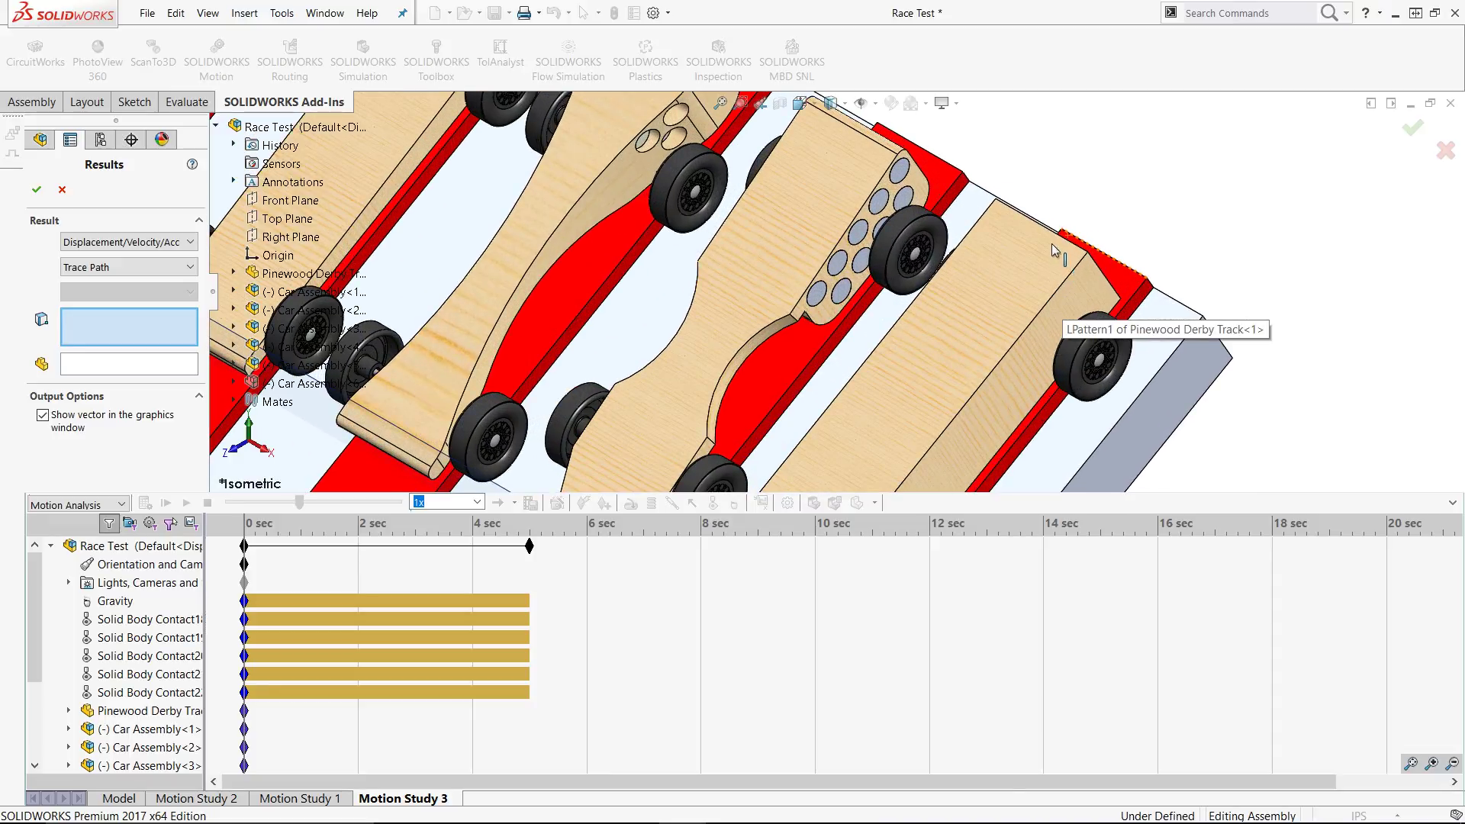
pyautogui.rightClick(1055, 238)
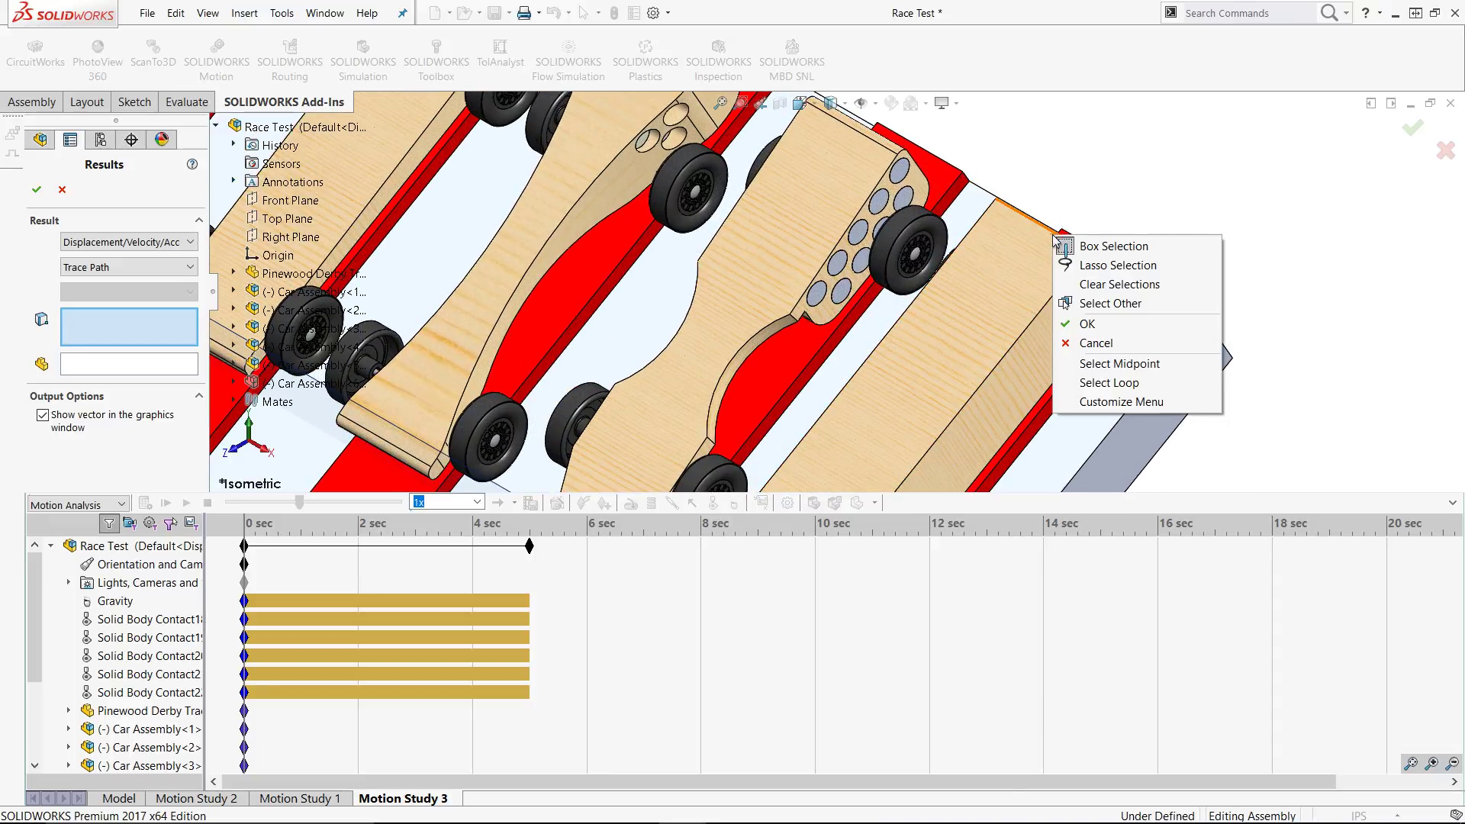
pyautogui.click(1128, 364)
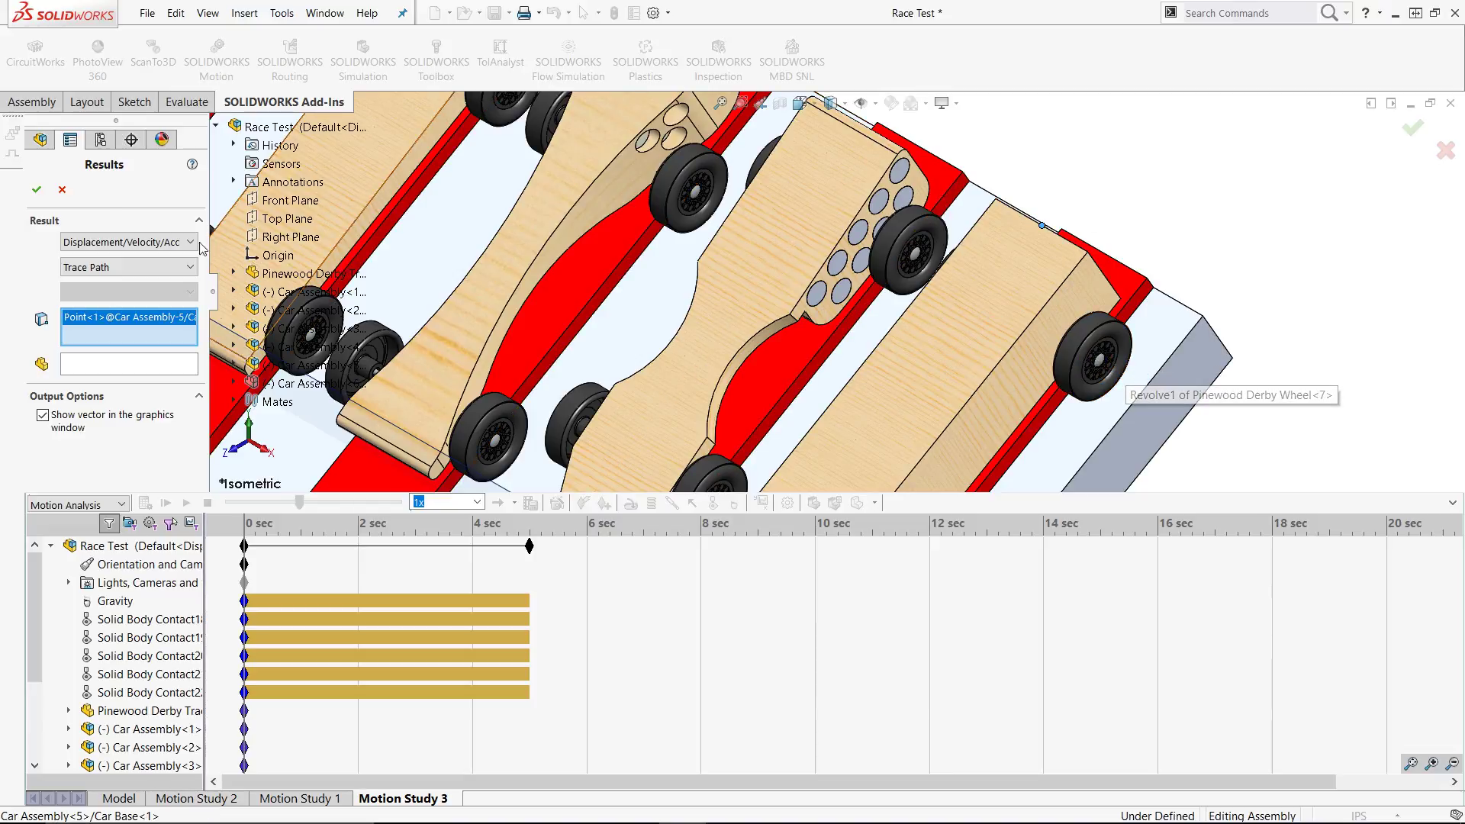
pyautogui.click(38, 193)
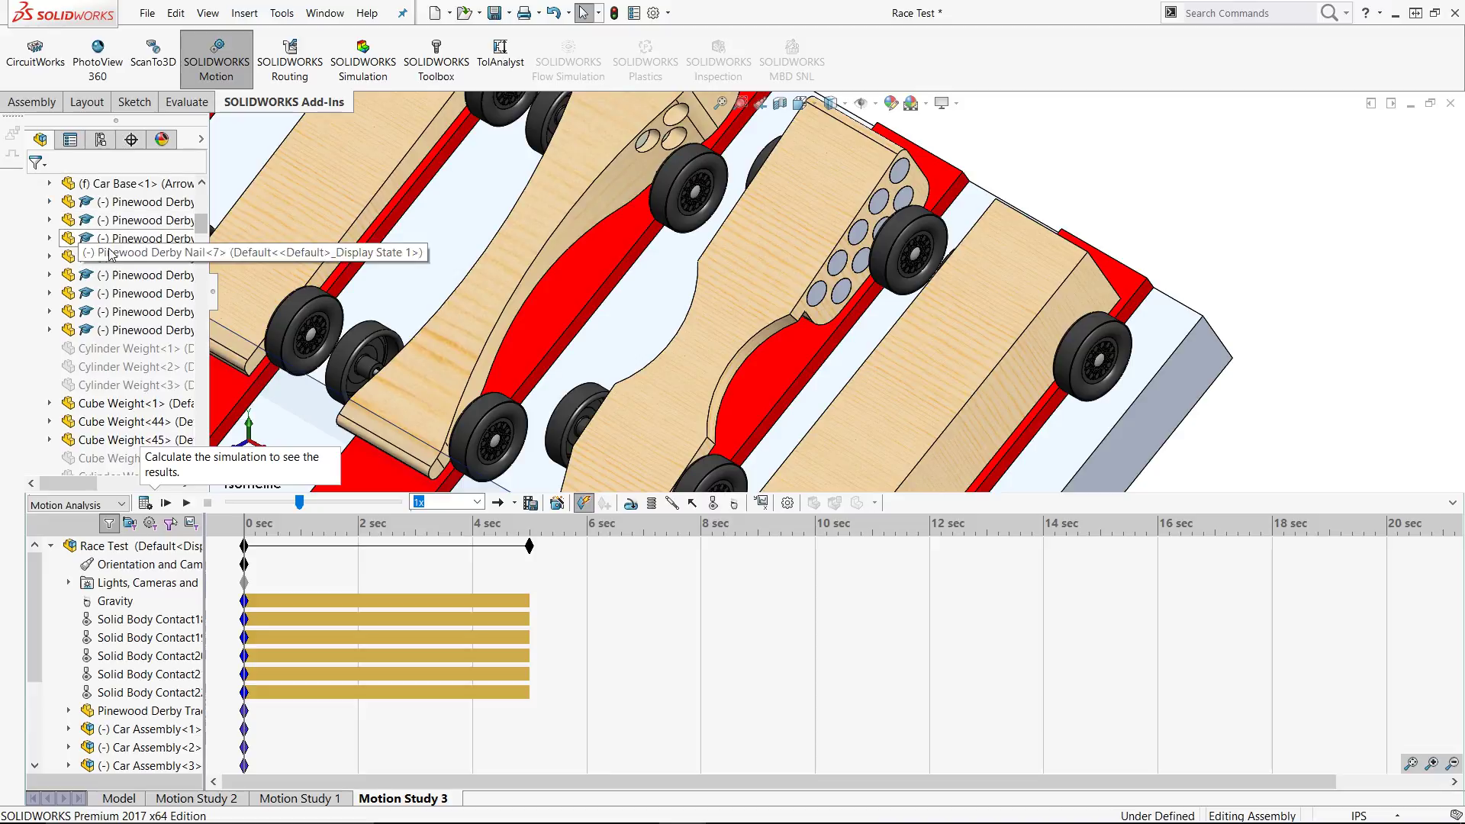
# Step: Plot the Center of Mass Position Z Component for a face of Car Assembly<1>
pyautogui.click(762, 506)
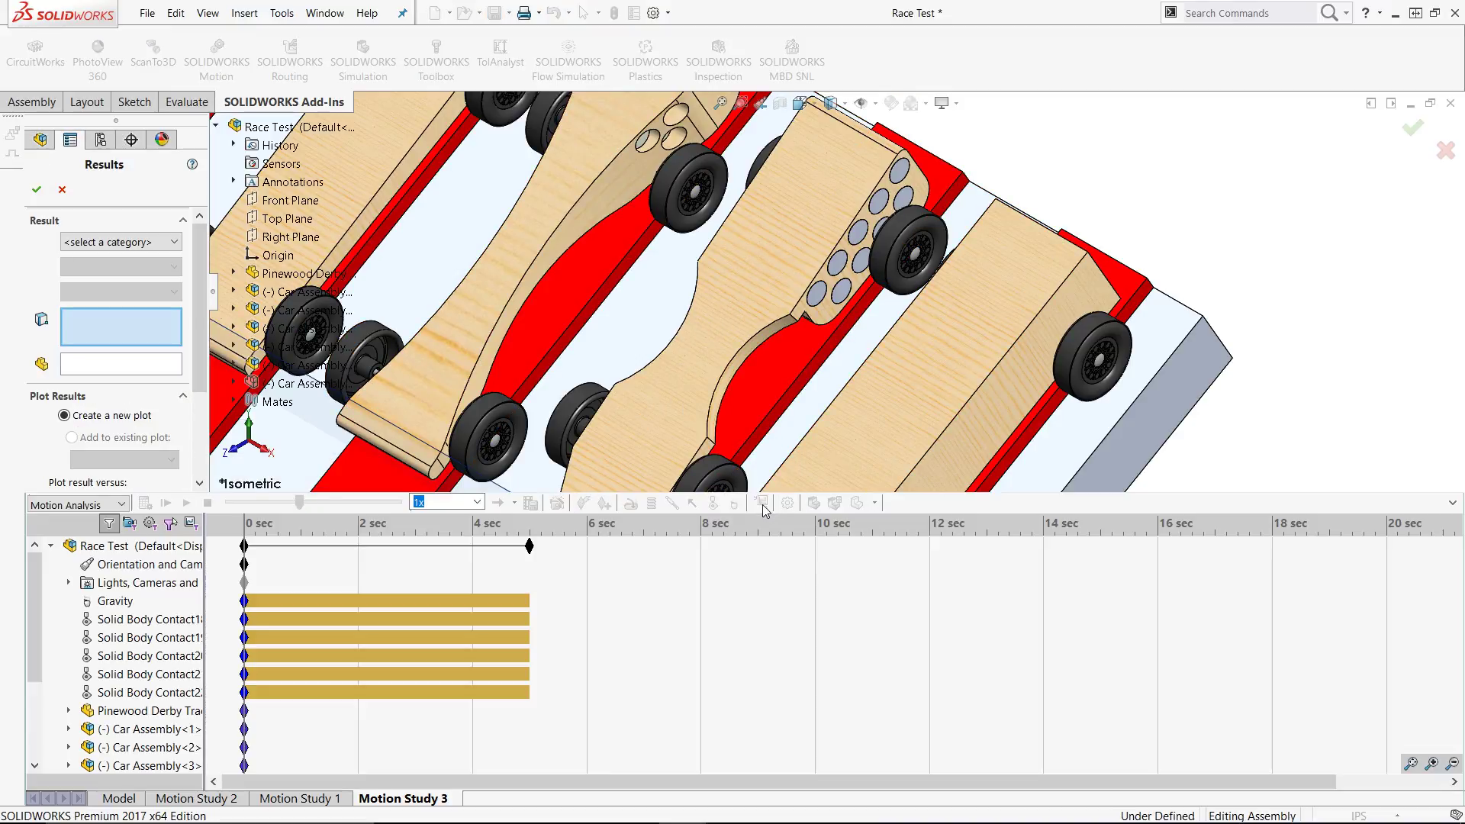
pyautogui.click(162, 243)
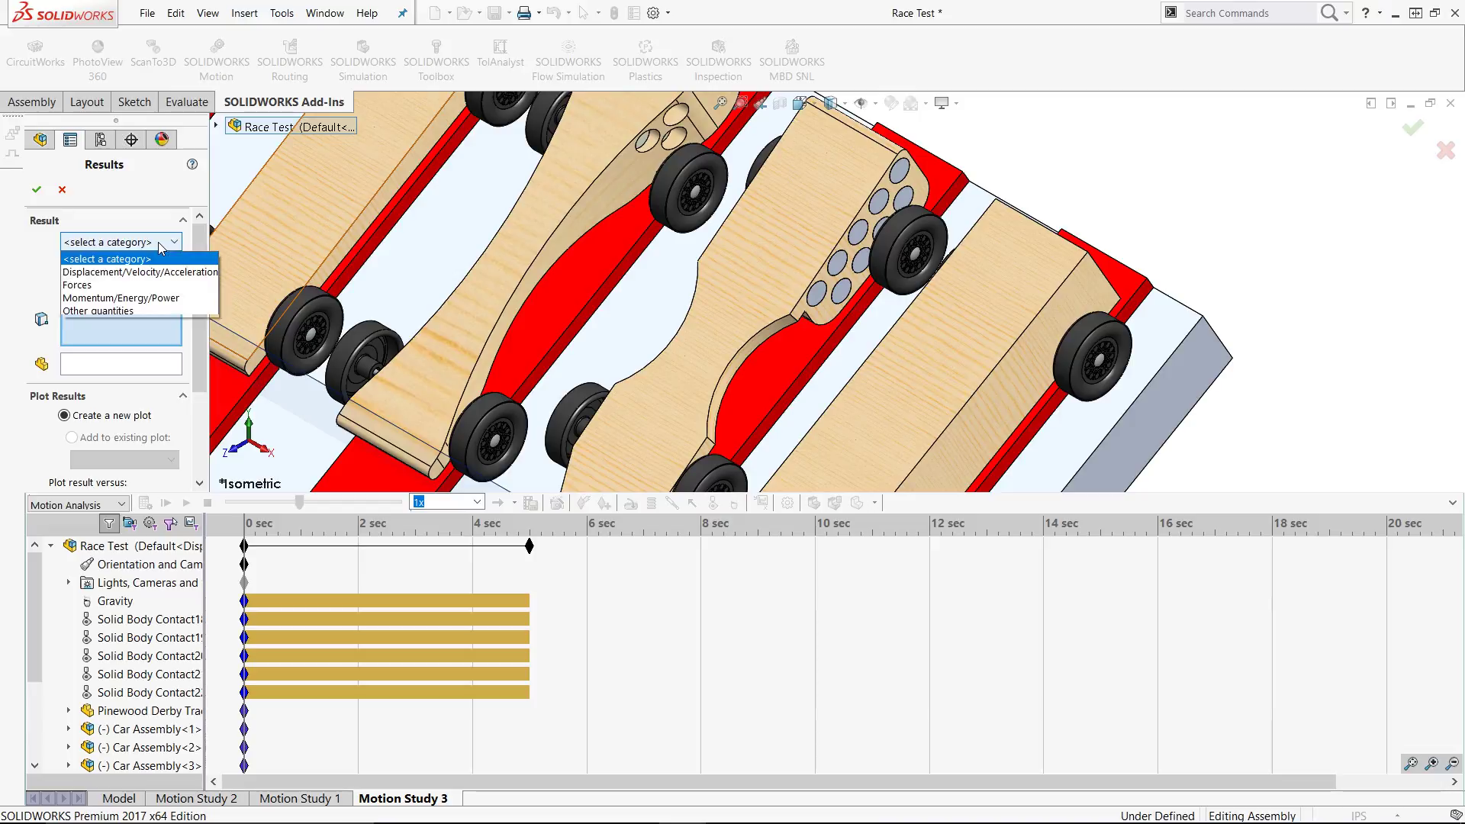
pyautogui.click(126, 271)
pyautogui.click(125, 273)
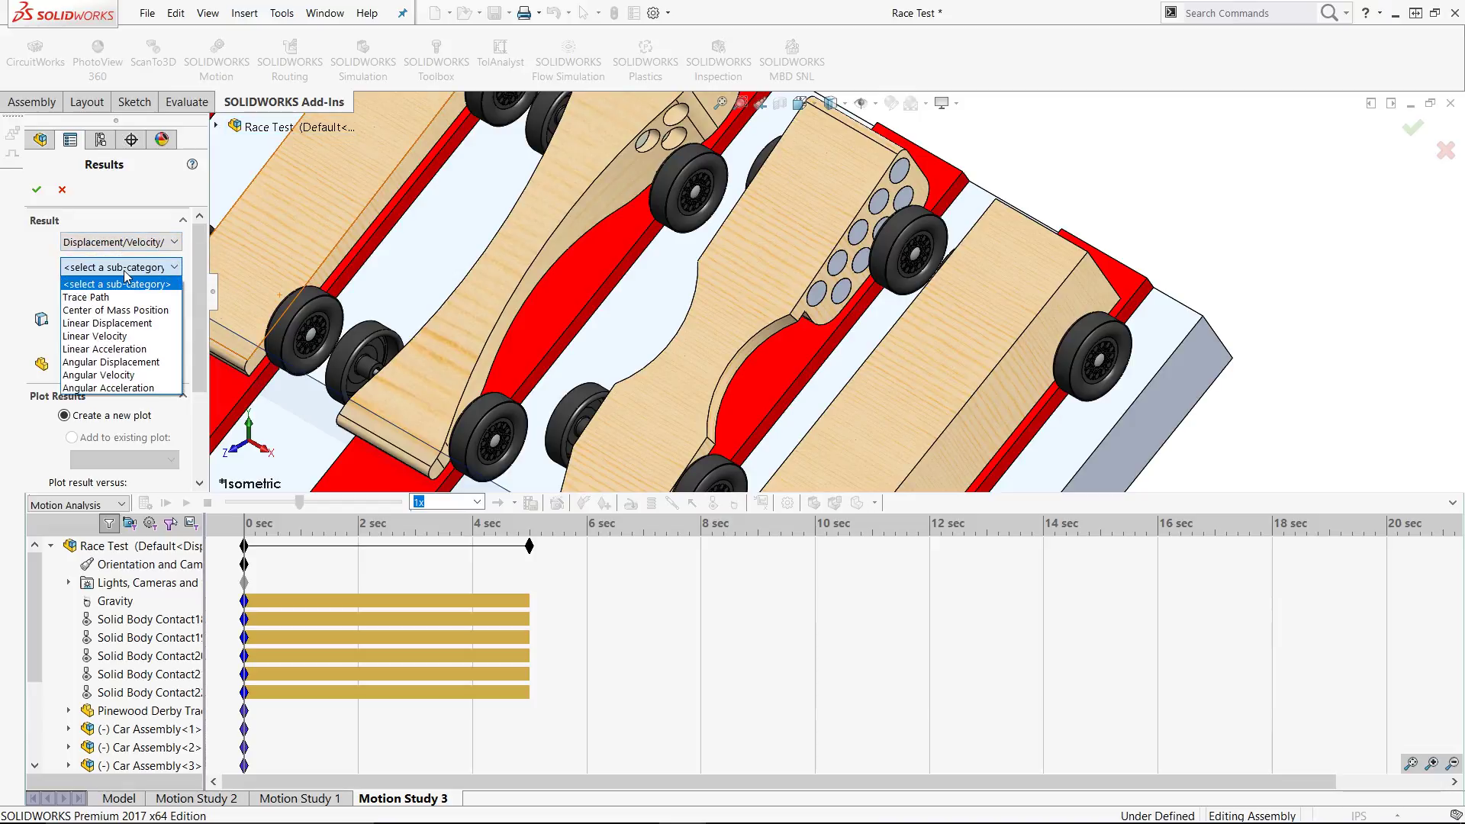
pyautogui.click(157, 311)
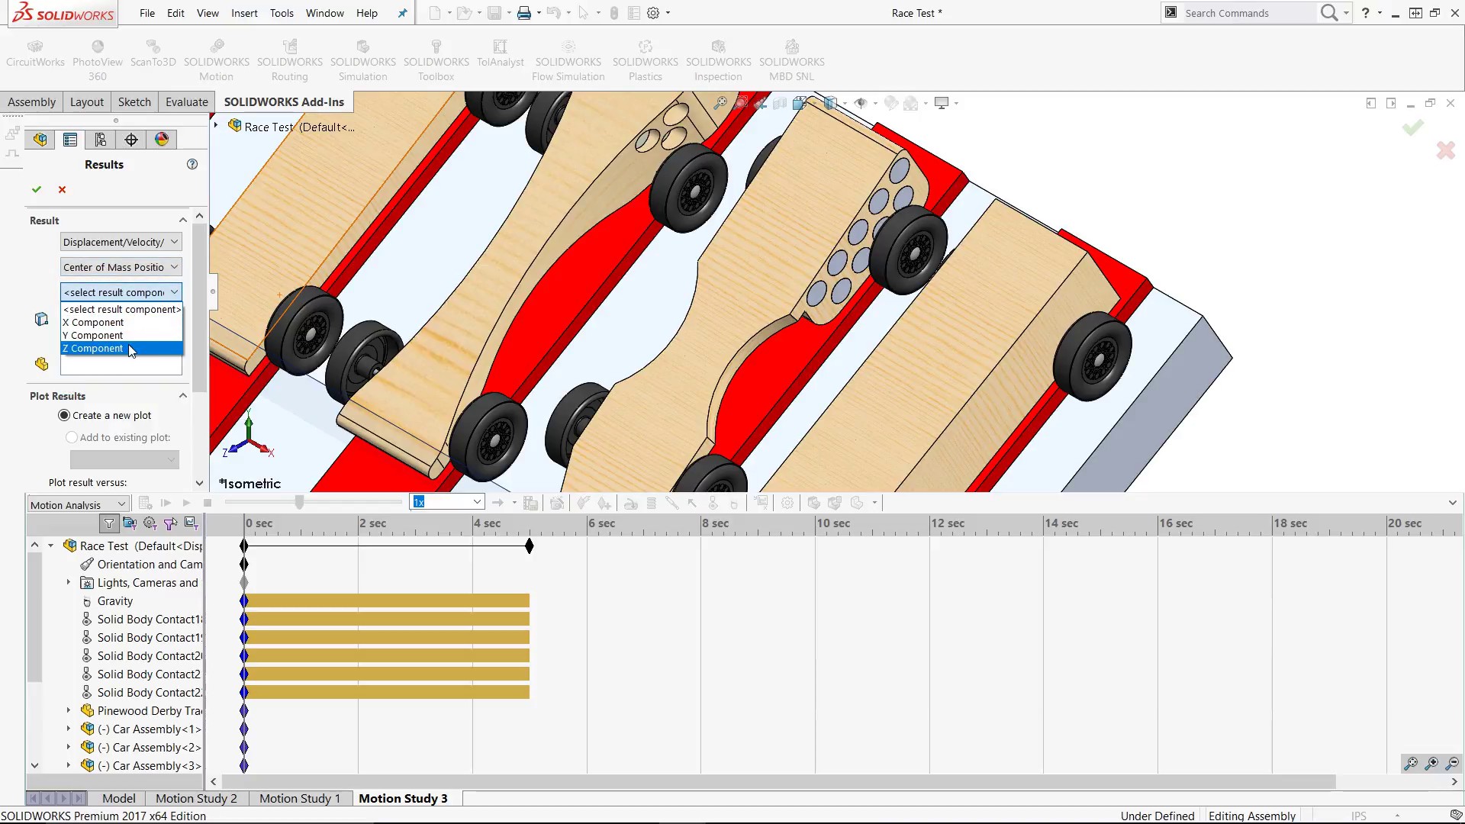
pyautogui.click(131, 349)
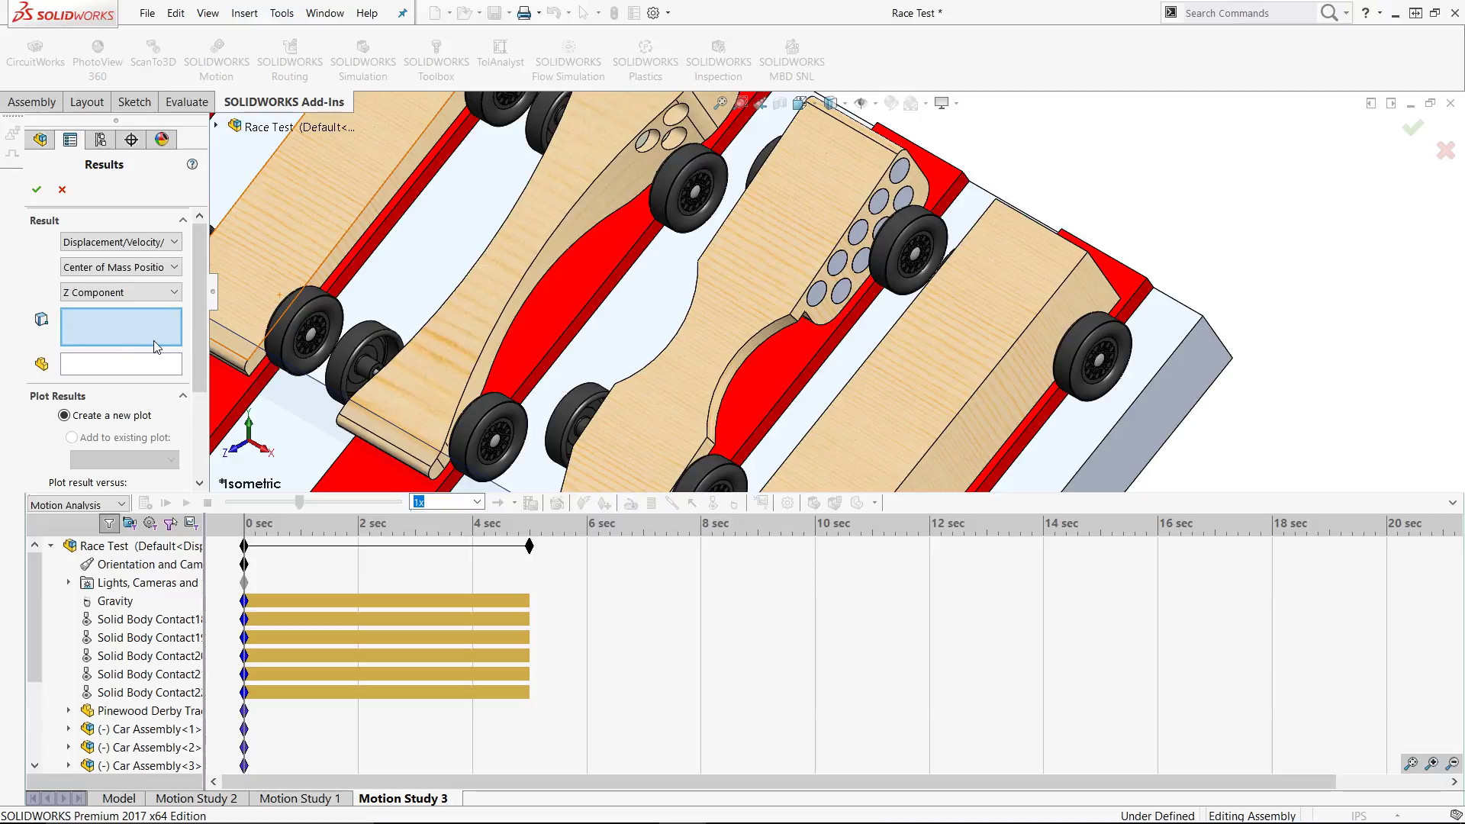
pyautogui.press('Down')
pyautogui.press('Down')
pyautogui.press('Down')
pyautogui.press('Down')
pyautogui.press('Down')
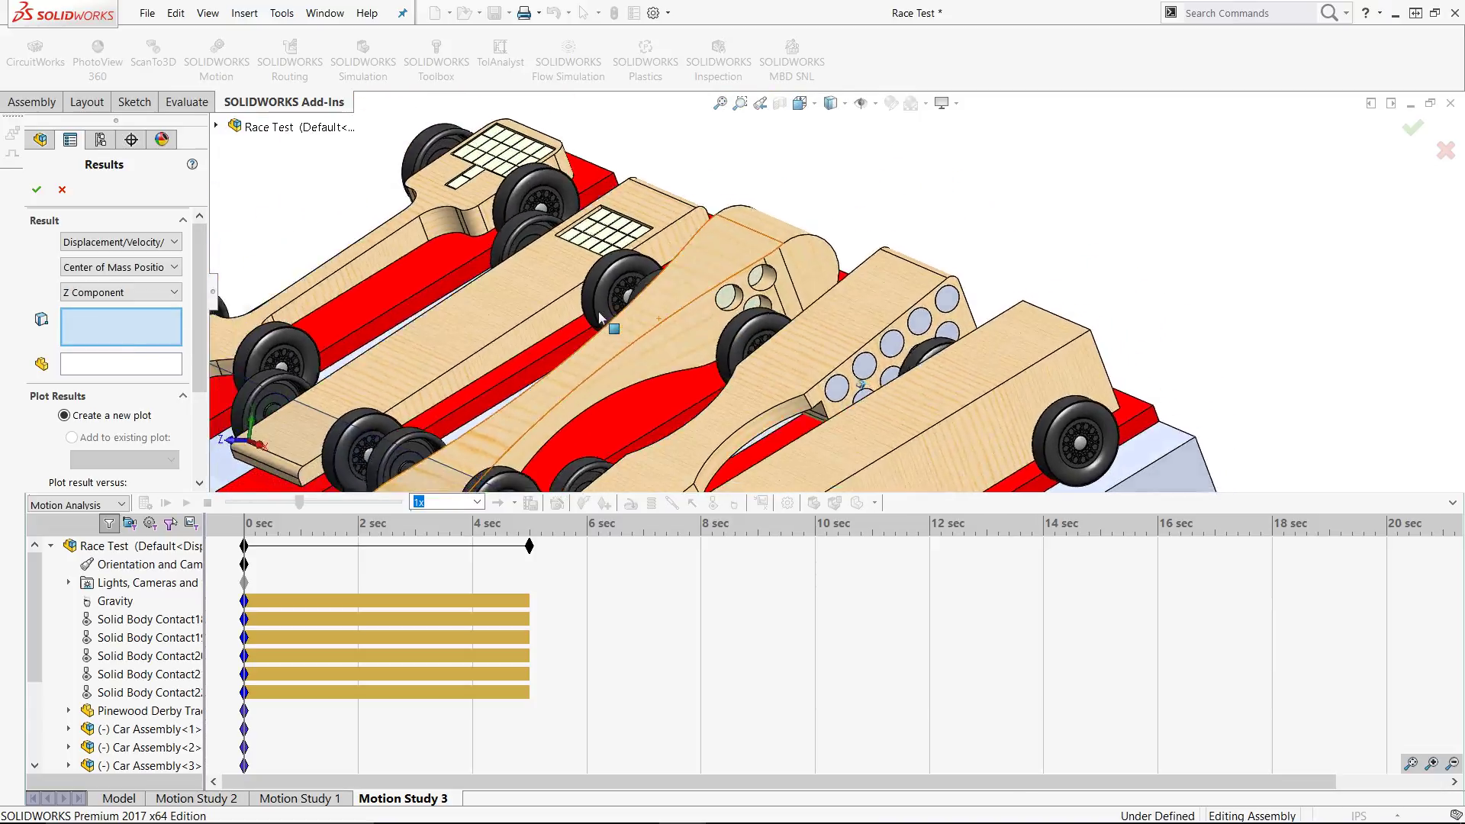
pyautogui.press('Up')
pyautogui.press('Up')
pyautogui.press('Up')
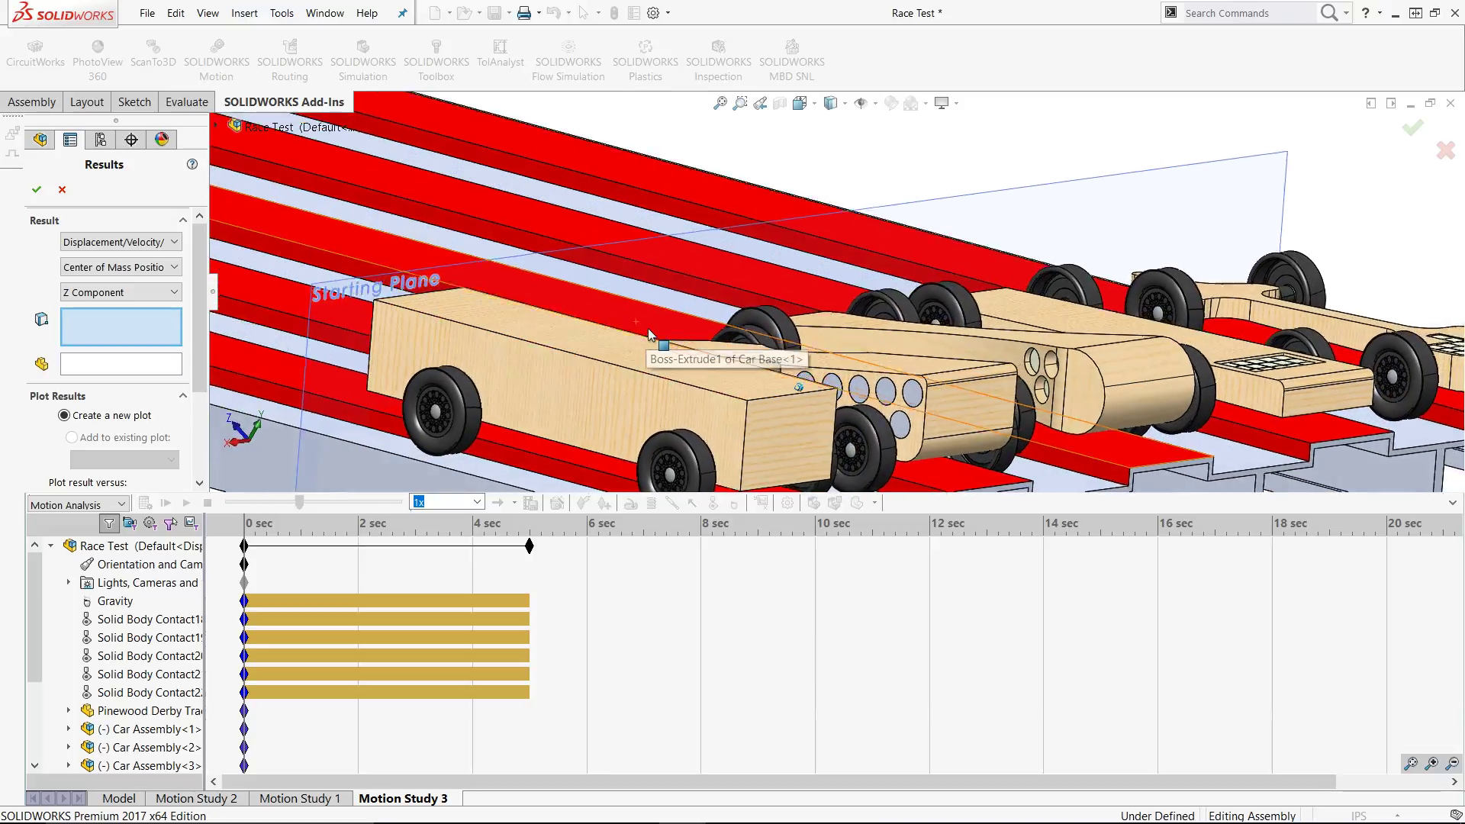
pyautogui.press('Up')
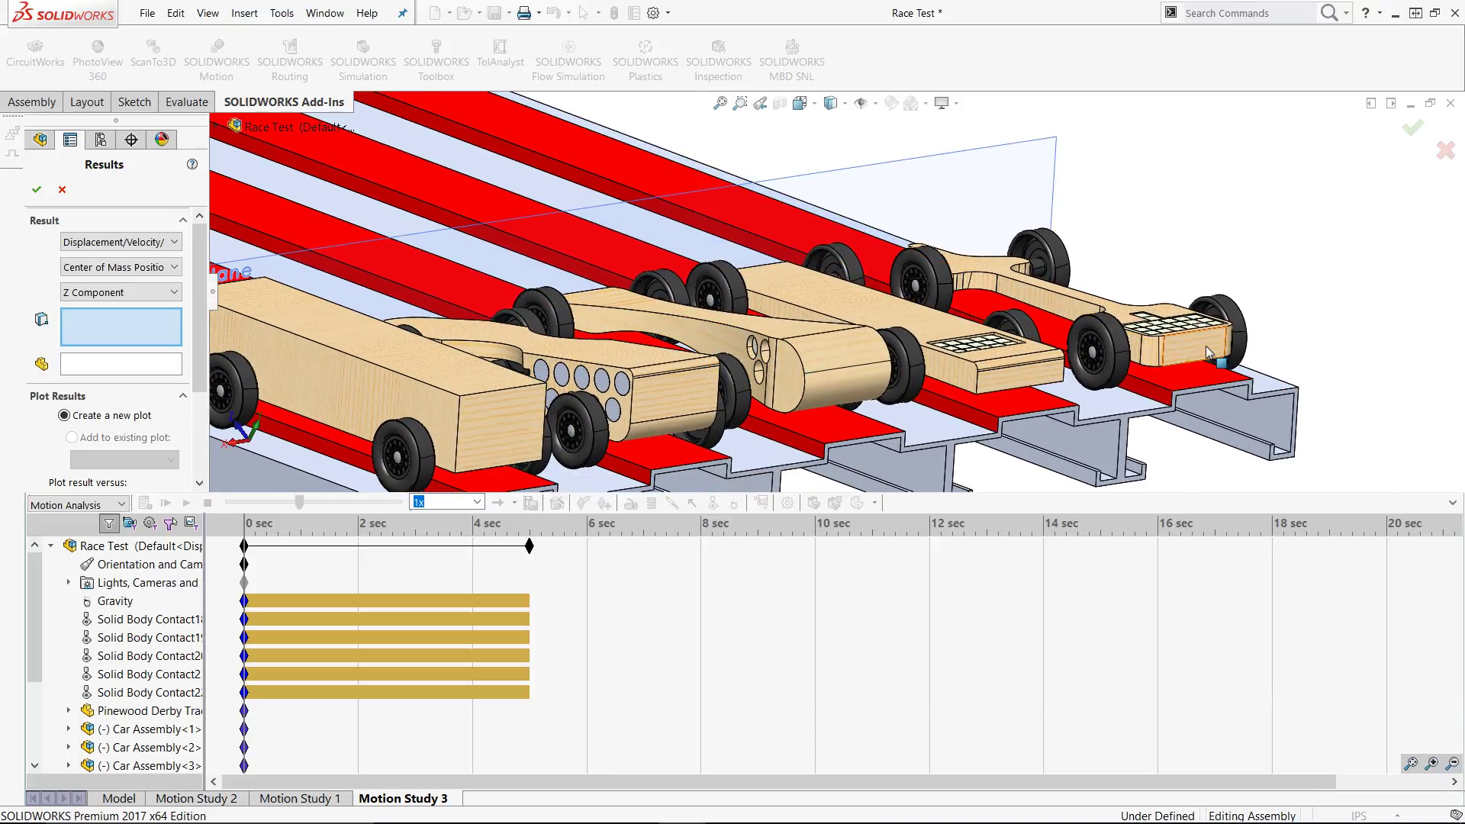
pyautogui.click(1209, 352)
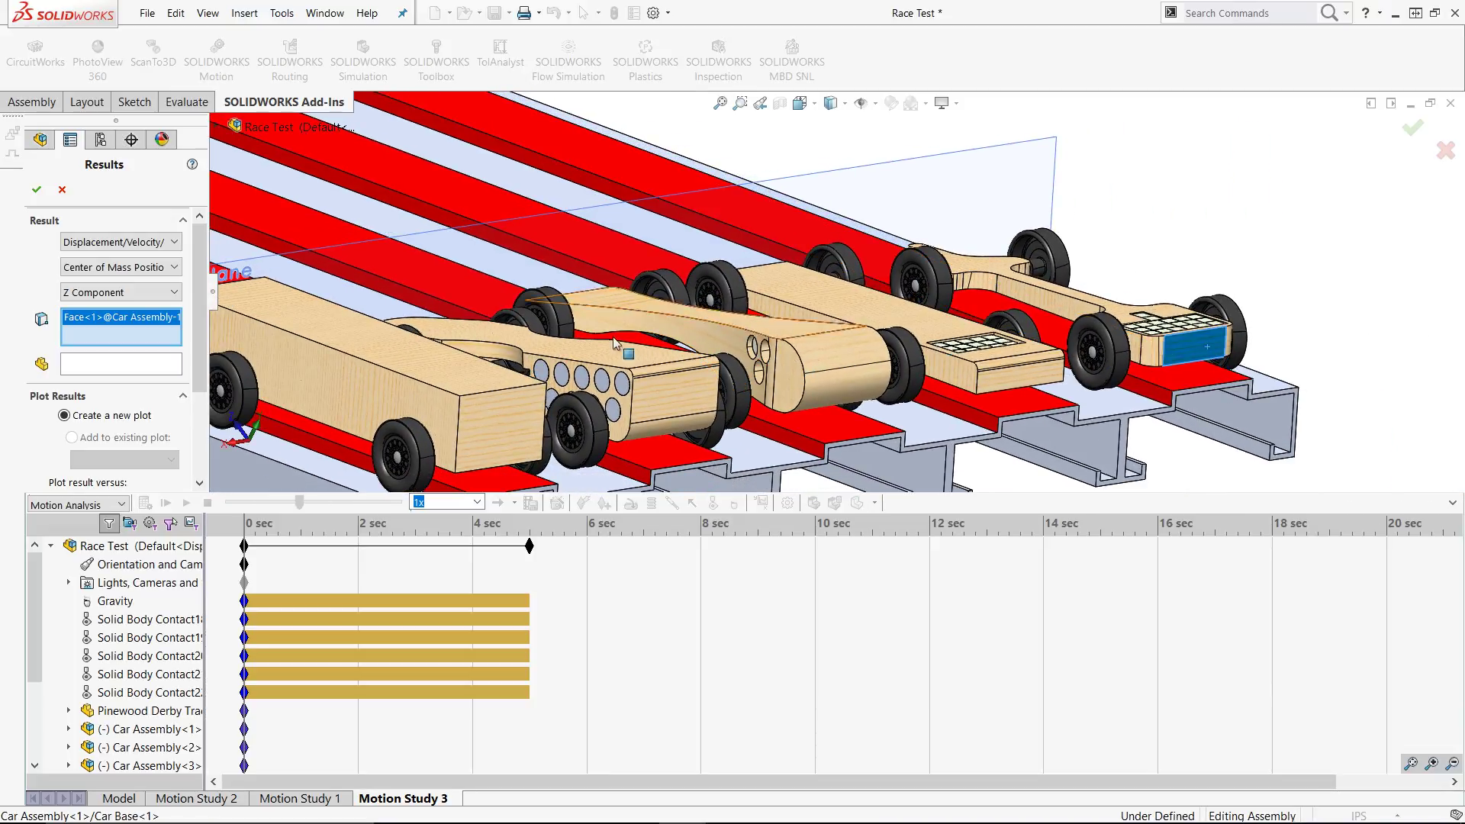
pyautogui.click(42, 195)
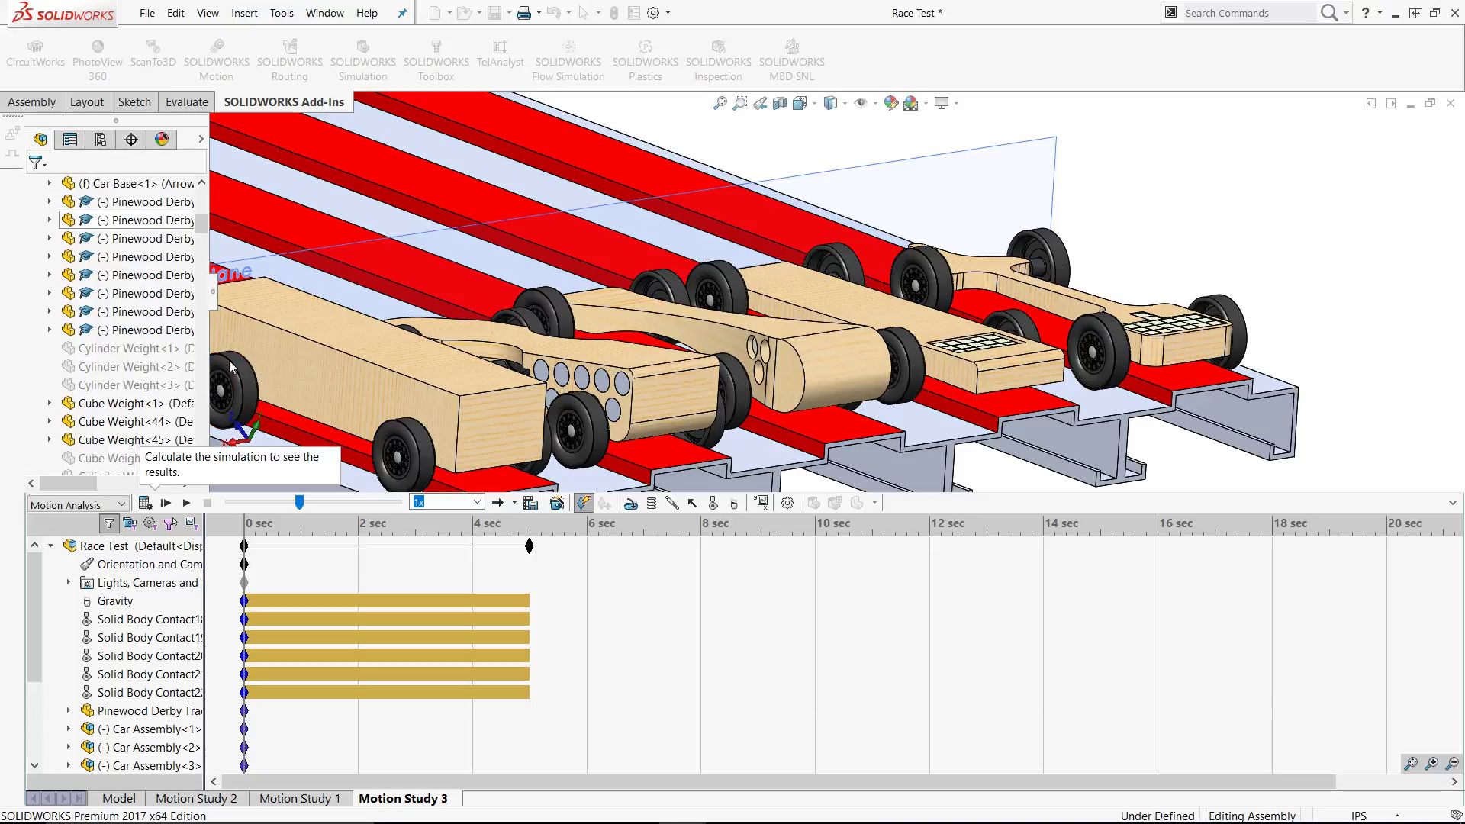
# Step: Add the third car's Center of Mass Position Z Component result to existing Plot5
pyautogui.click(761, 503)
pyautogui.click(121, 242)
pyautogui.click(114, 272)
pyautogui.click(120, 267)
pyautogui.click(115, 309)
pyautogui.click(121, 292)
pyautogui.click(114, 348)
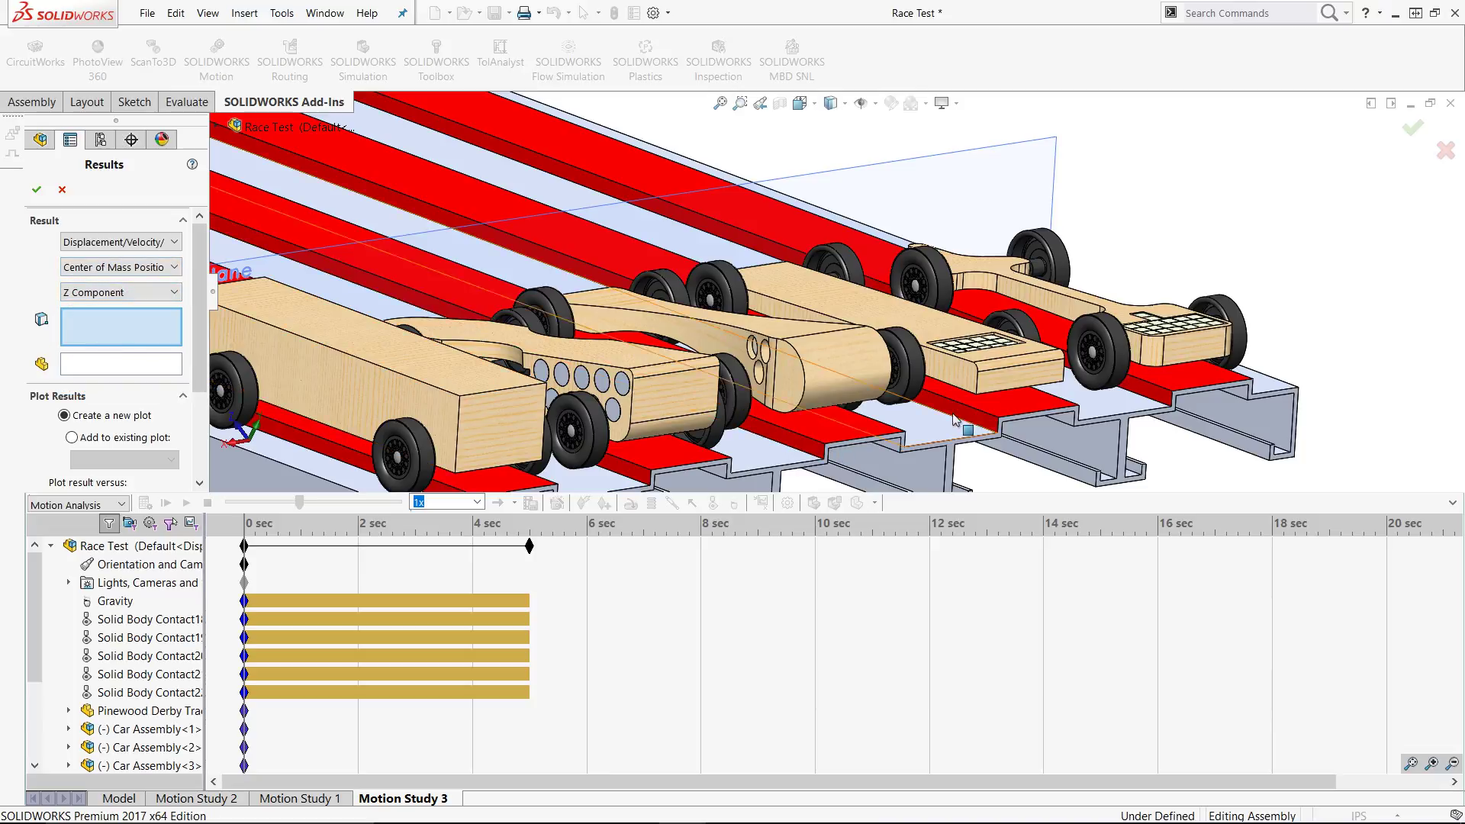
pyautogui.click(1002, 384)
pyautogui.click(72, 437)
pyautogui.click(124, 459)
pyautogui.click(107, 480)
pyautogui.click(36, 190)
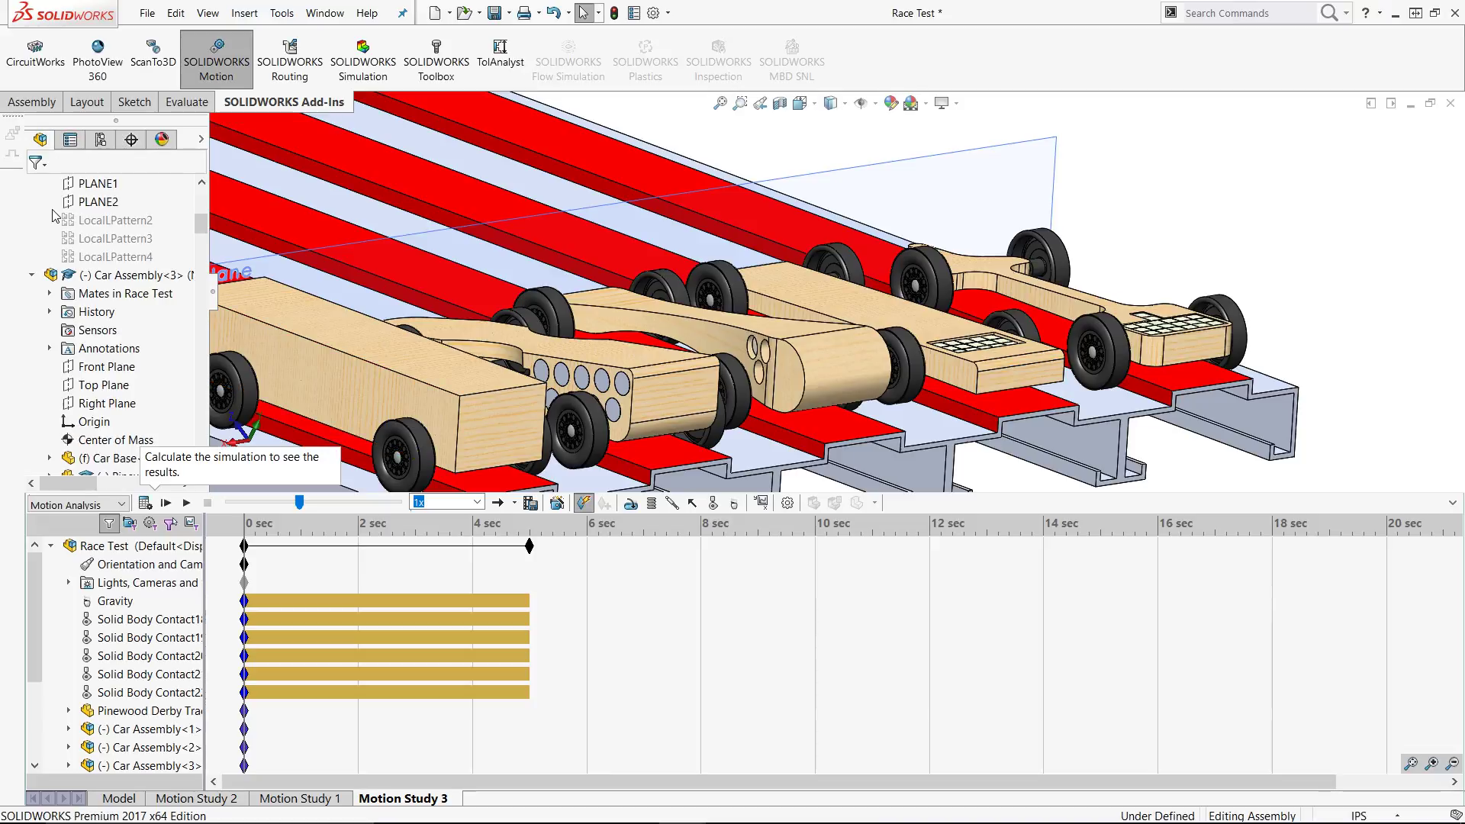
# Step: Add the second car's center-of-mass Z Component result, picked from its cylinder face, to Plot5
pyautogui.click(761, 502)
pyautogui.click(120, 242)
pyautogui.click(127, 269)
pyautogui.click(126, 267)
pyautogui.click(129, 310)
pyautogui.click(121, 292)
pyautogui.click(117, 326)
pyautogui.click(840, 367)
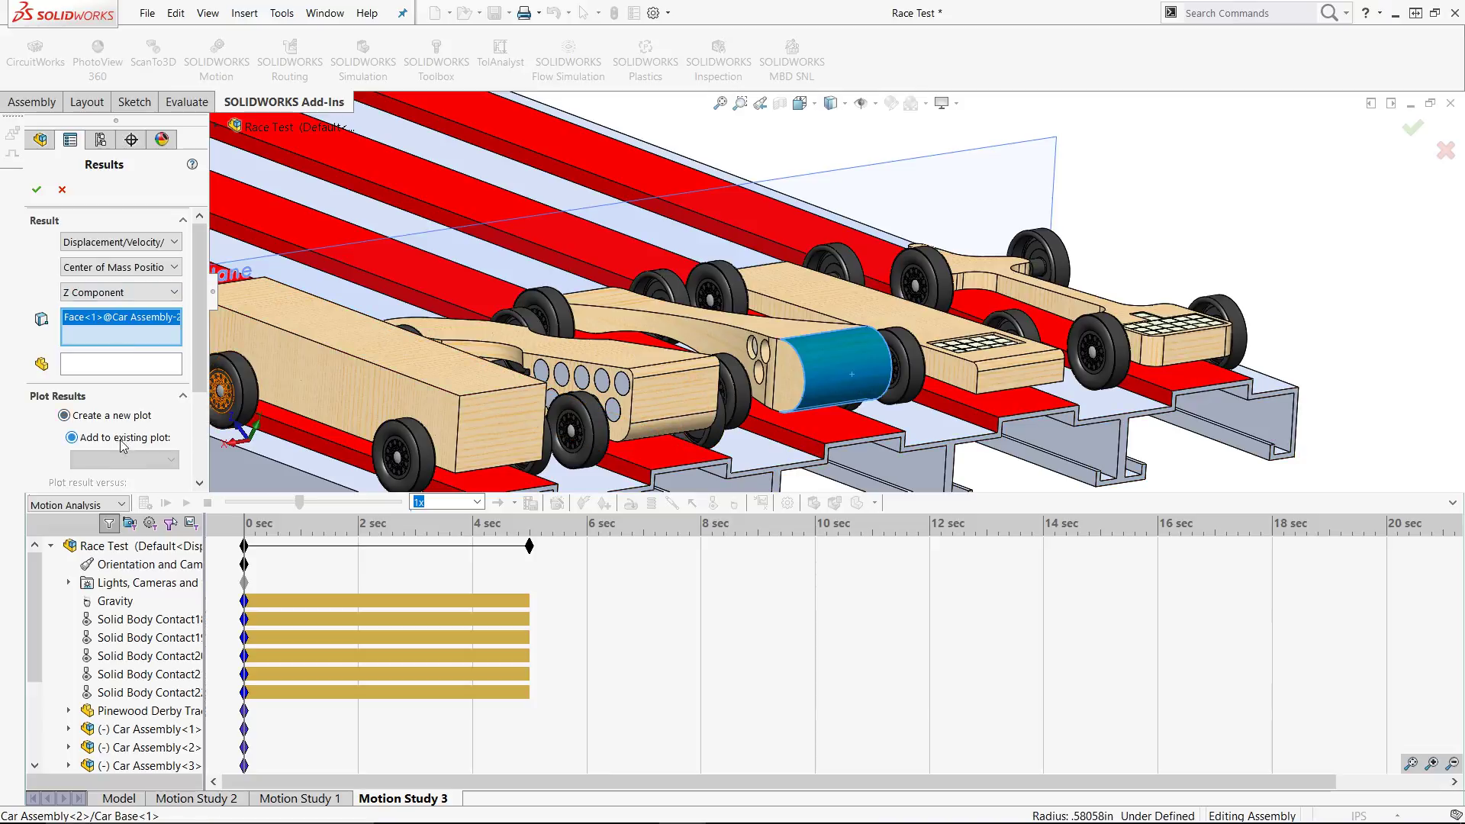
pyautogui.click(35, 189)
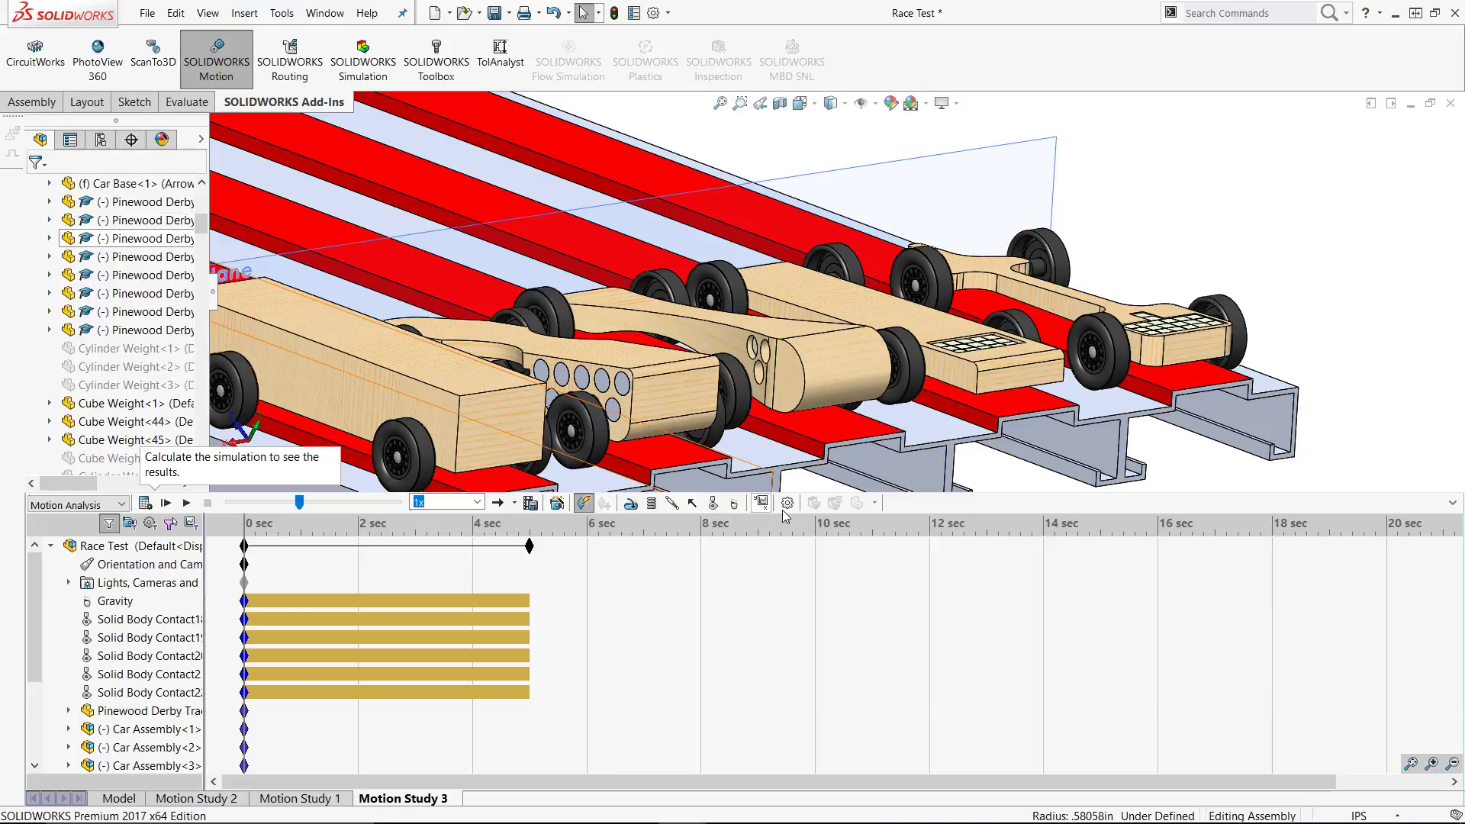
# Step: Add the fourth car's center-of-mass Z Component result to existing Plot5
pyautogui.click(761, 502)
pyautogui.click(121, 242)
pyautogui.click(145, 272)
pyautogui.click(121, 267)
pyautogui.click(129, 296)
pyautogui.click(130, 293)
pyautogui.click(116, 348)
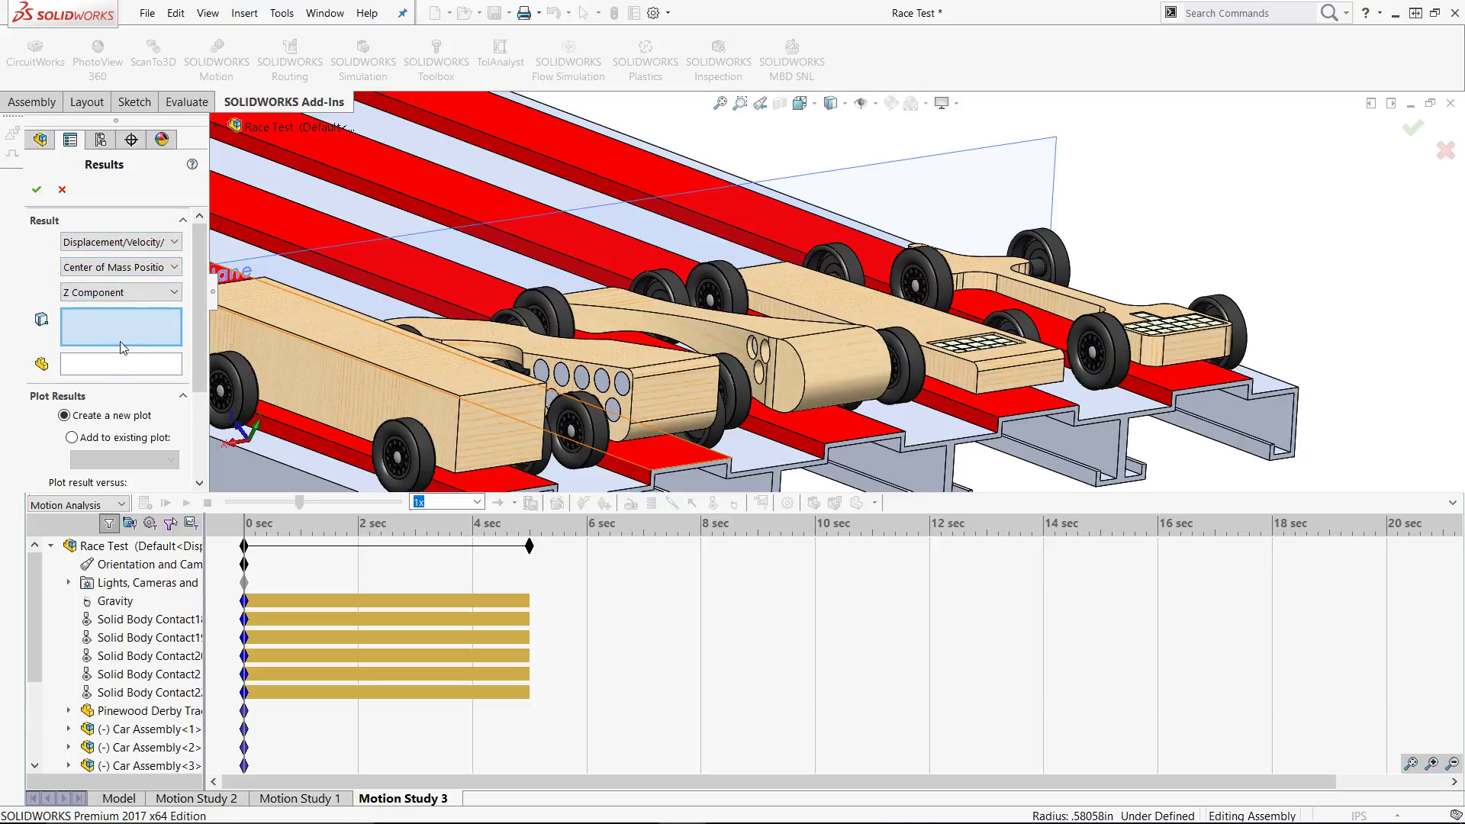
pyautogui.click(670, 402)
pyautogui.click(104, 440)
pyautogui.click(103, 460)
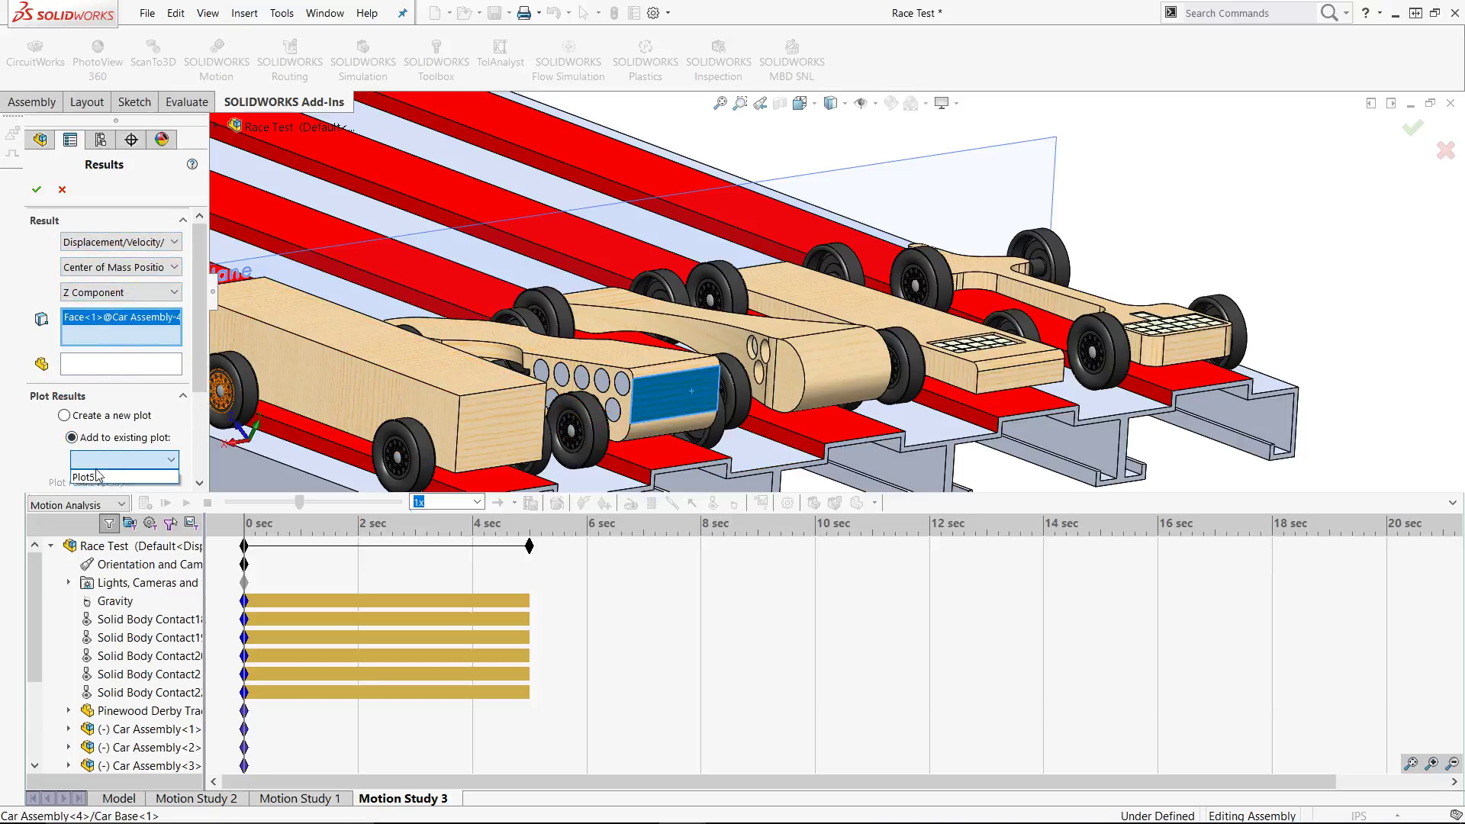
pyautogui.click(36, 189)
# Step: Add the fifth car's center-of-mass Z Component result, picked from its rear face, to Plot5
pyautogui.click(761, 502)
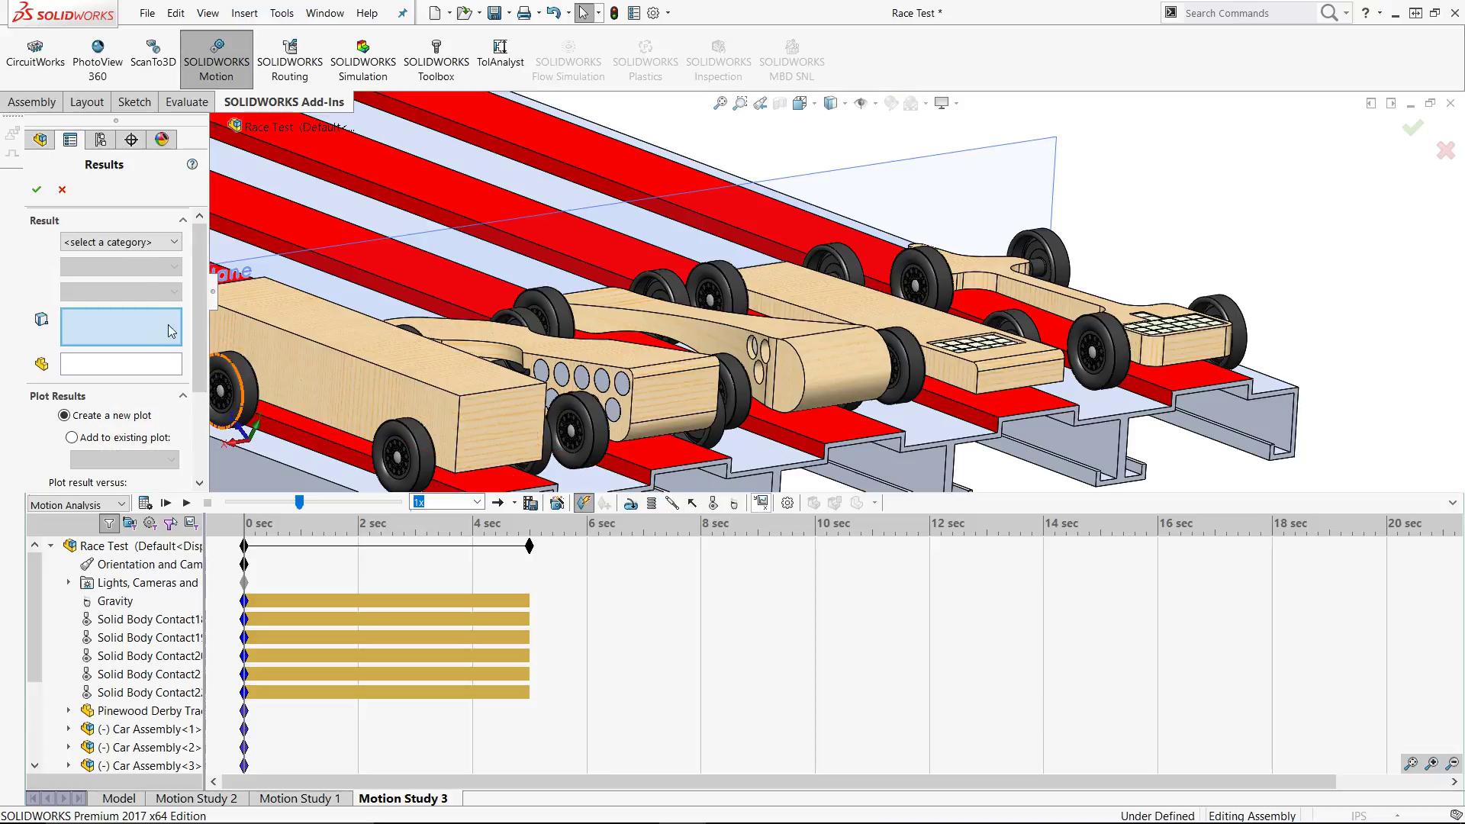
pyautogui.click(128, 242)
pyautogui.click(114, 272)
pyautogui.click(121, 267)
pyautogui.click(114, 308)
pyautogui.click(120, 291)
pyautogui.click(92, 348)
pyautogui.click(501, 416)
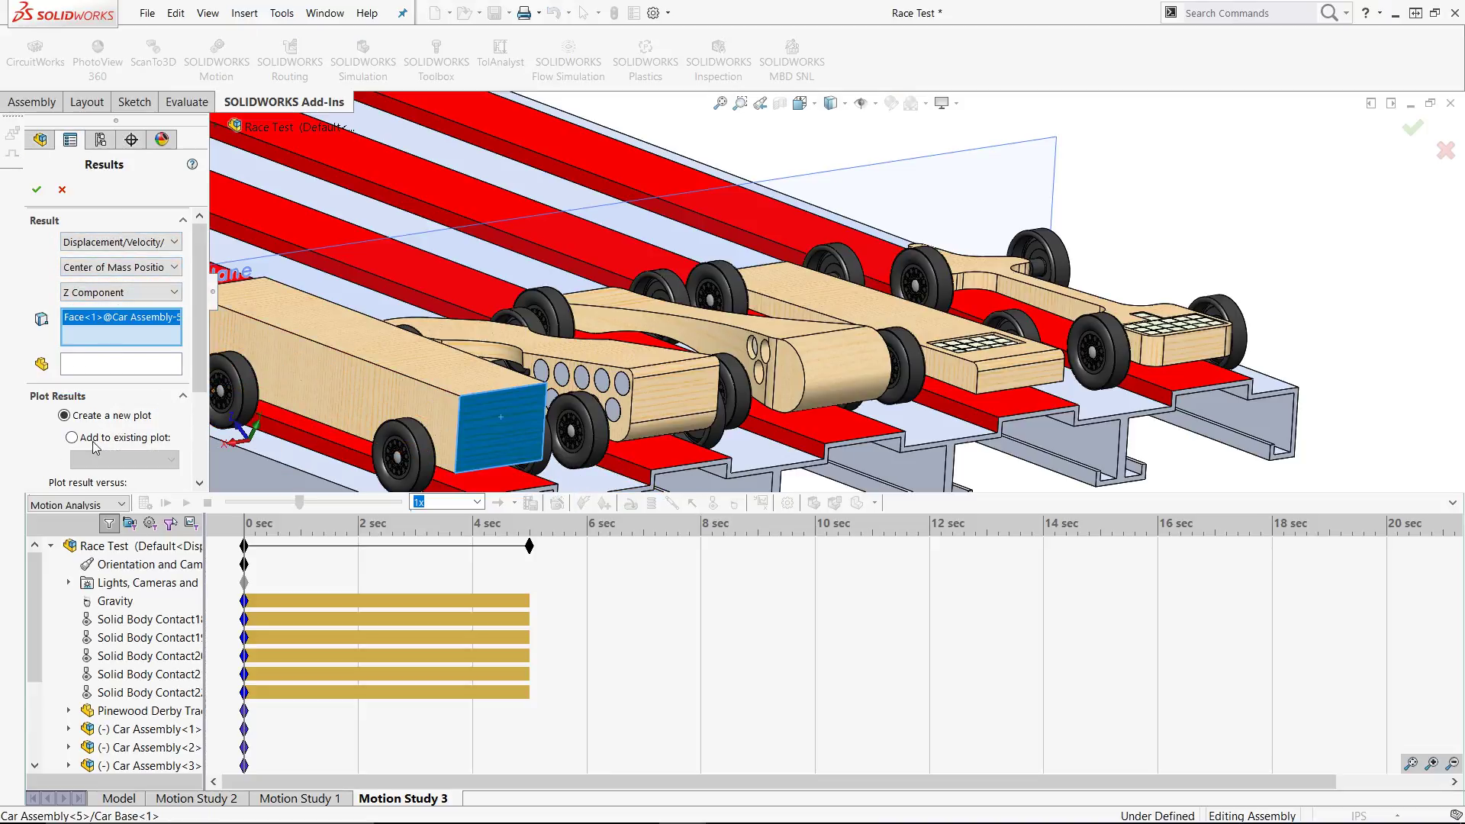
pyautogui.click(103, 438)
pyautogui.click(103, 461)
pyautogui.click(84, 477)
pyautogui.moveTo(197, 345)
pyautogui.mouseDown()
pyautogui.moveTo(196, 468)
pyautogui.moveTo(196, 351)
pyautogui.mouseUp()
pyautogui.click(35, 189)
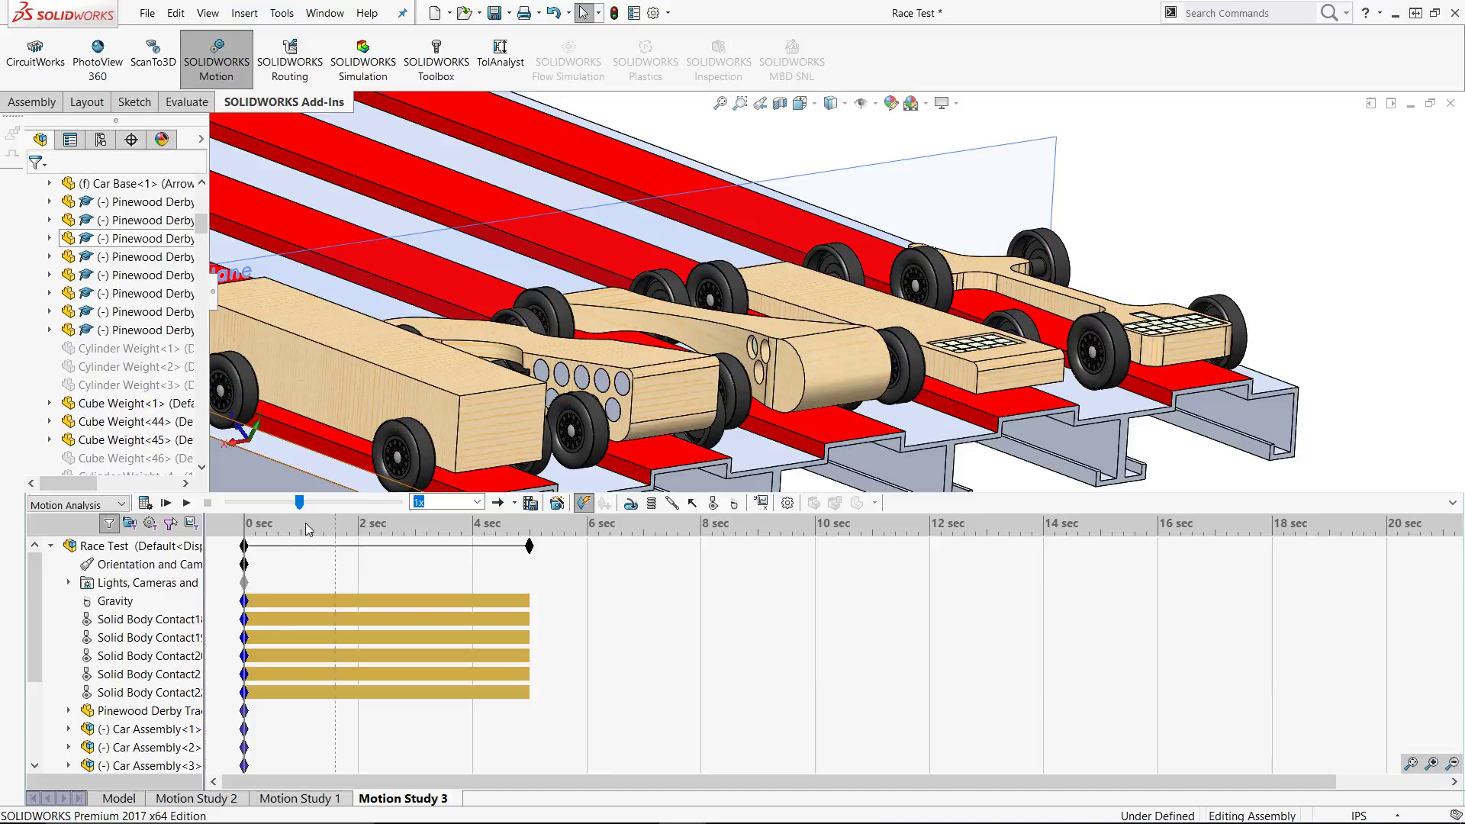
# Step: Disable Playback of View Keys on Orientation and Camera Views in the MotionManager tree
pyautogui.rightClick(163, 567)
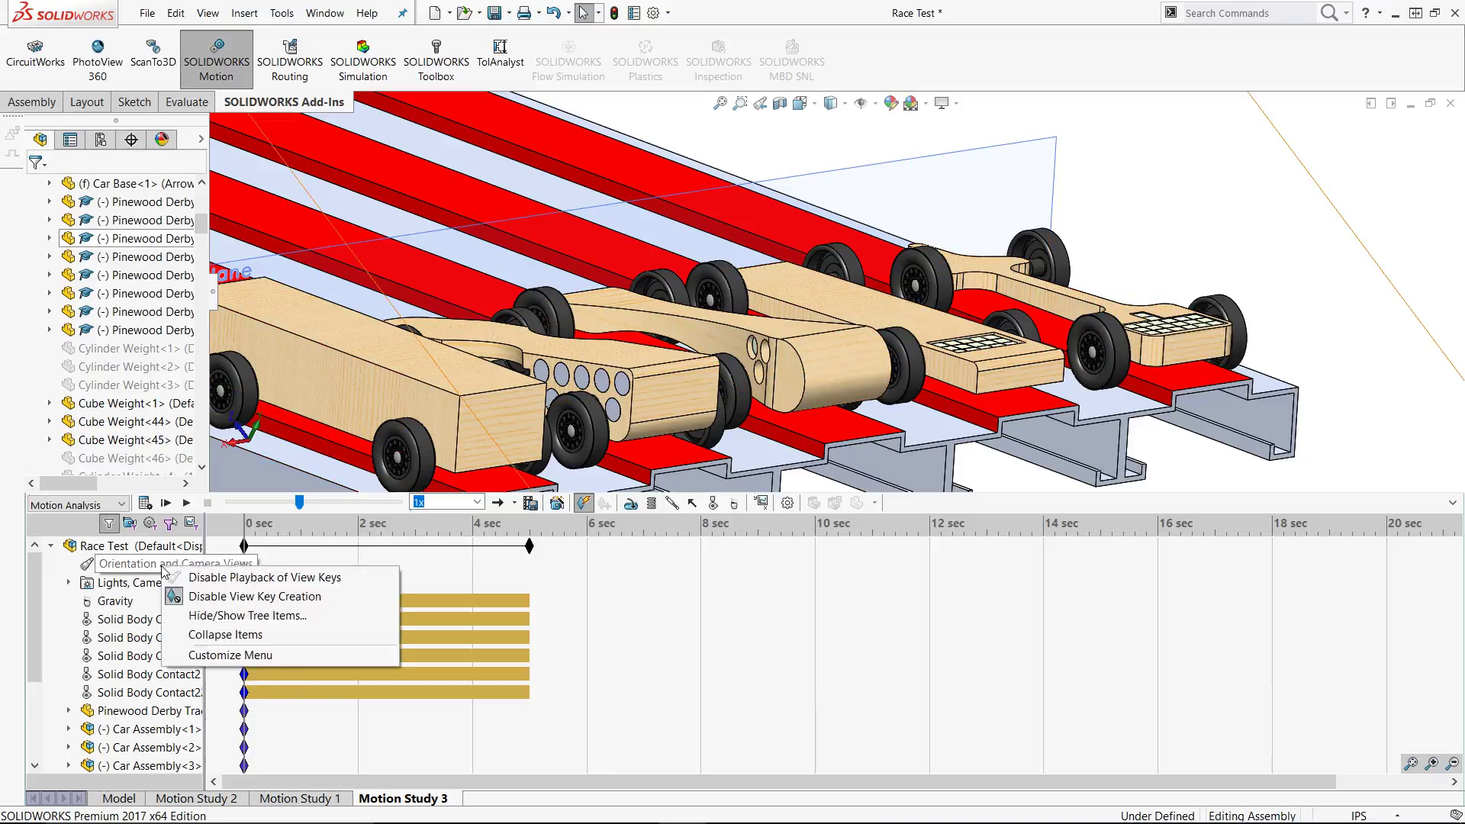
pyautogui.click(210, 583)
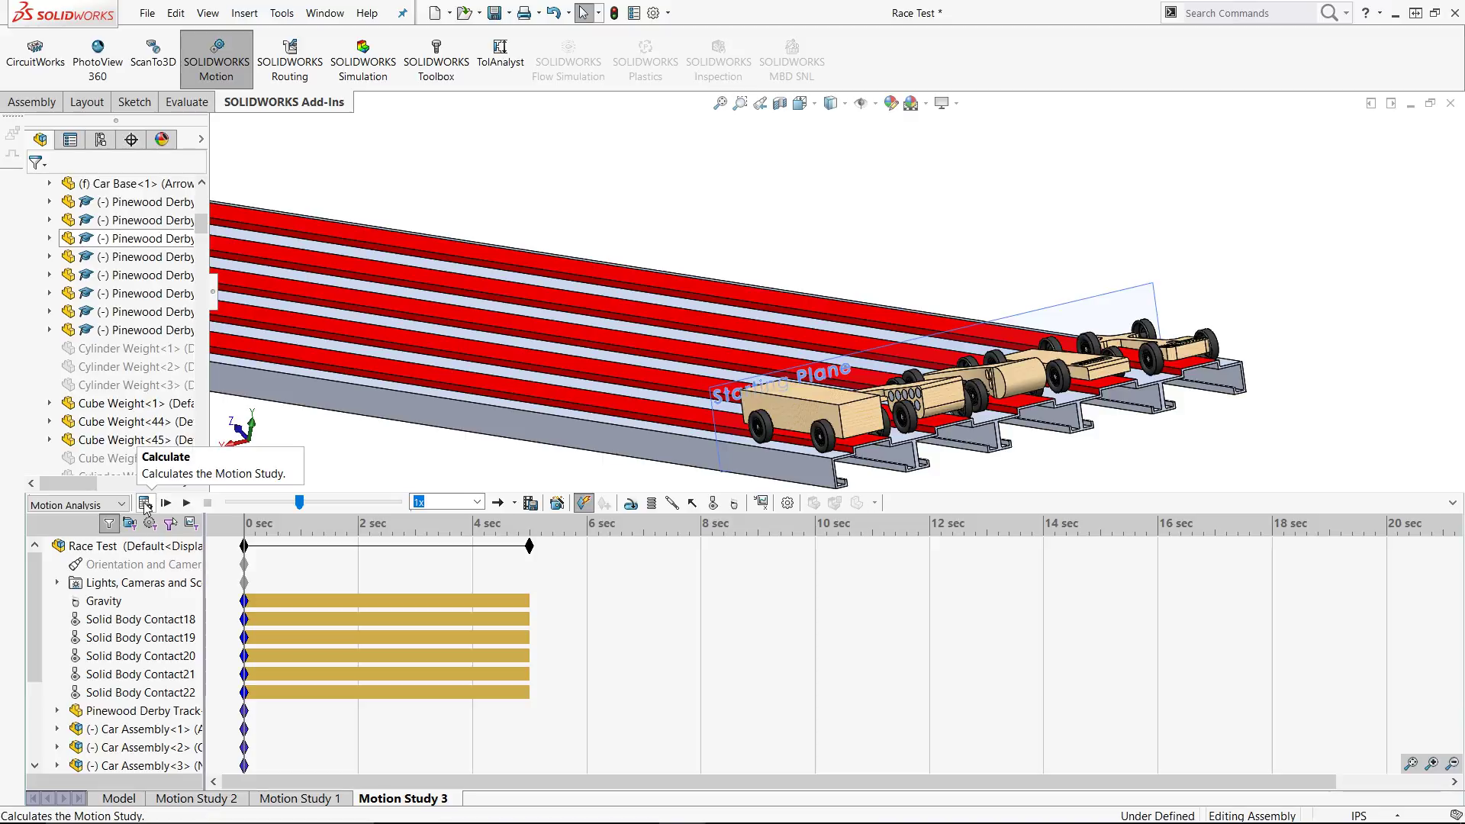
# Step: Calculate Motion Study 3 so Plot5 fills with each car's center-of-mass curves
pyautogui.click(144, 503)
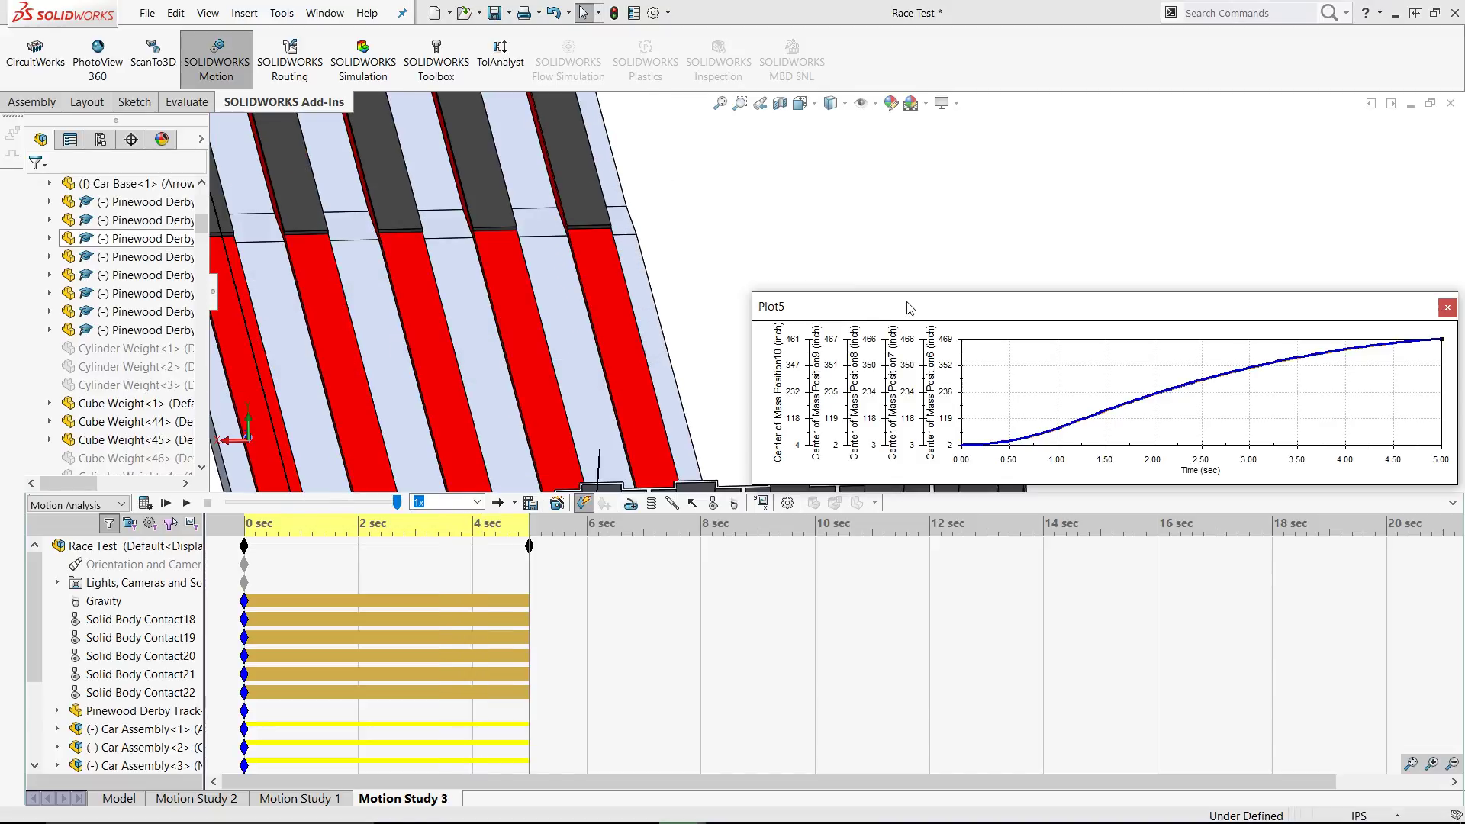
# Step: Move and enlarge the Plot5 graph to nearly fill the screen, then play the race animation
pyautogui.moveTo(905, 308); pyautogui.dragTo(744, 105)
pyautogui.moveTo(582, 287); pyautogui.dragTo(76, 741)
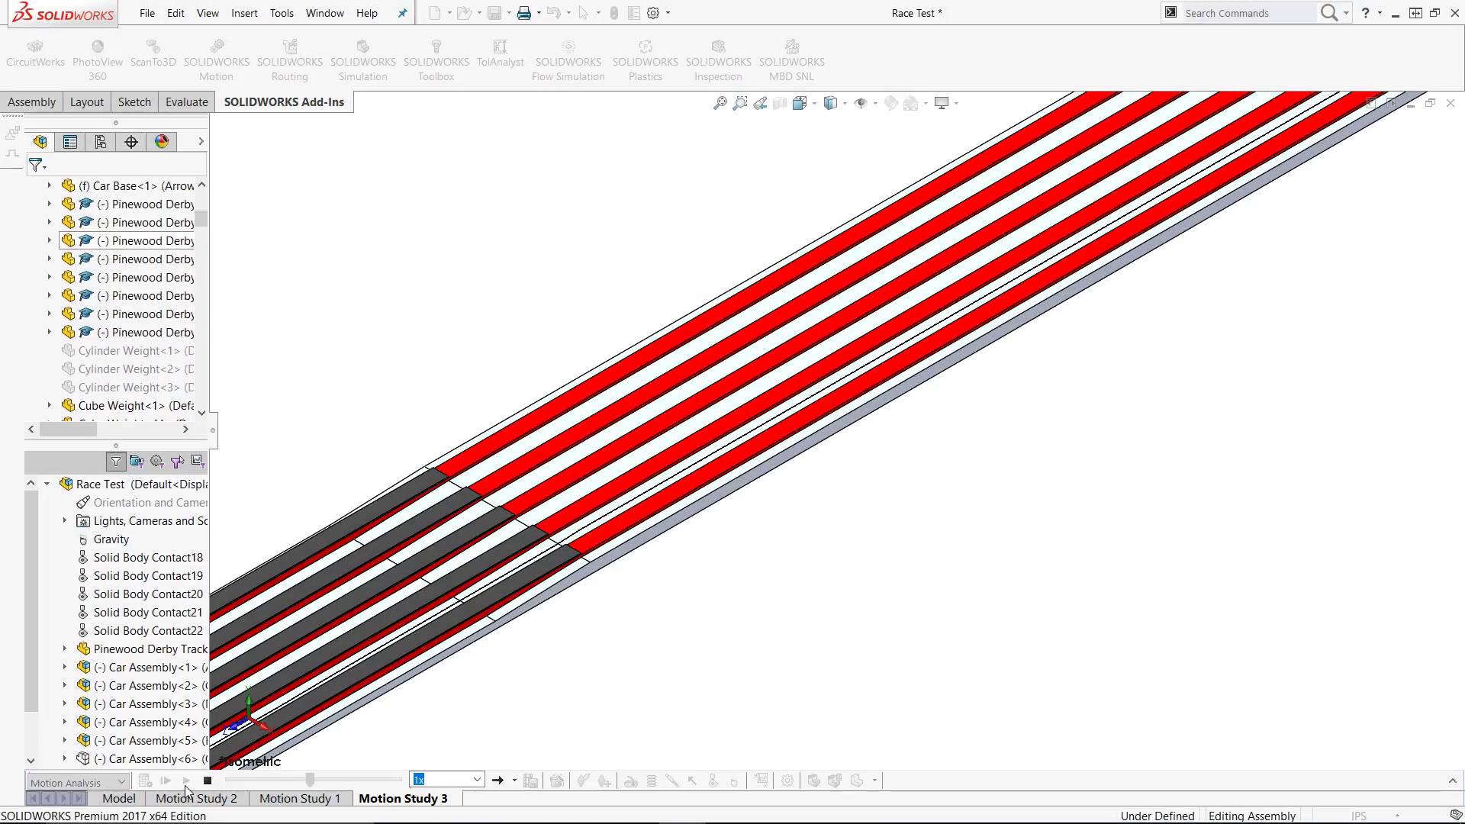
pyautogui.click(186, 782)
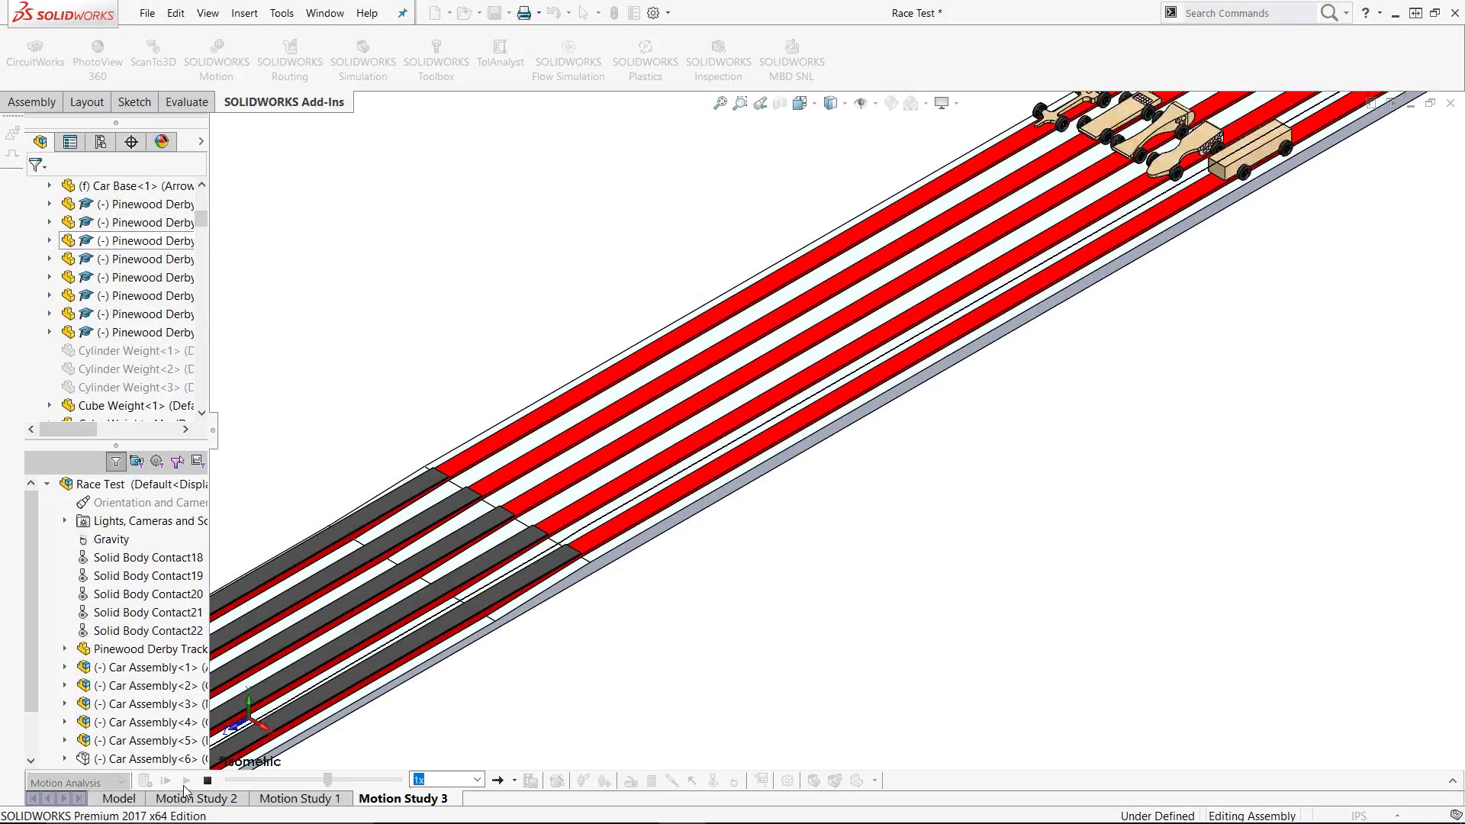